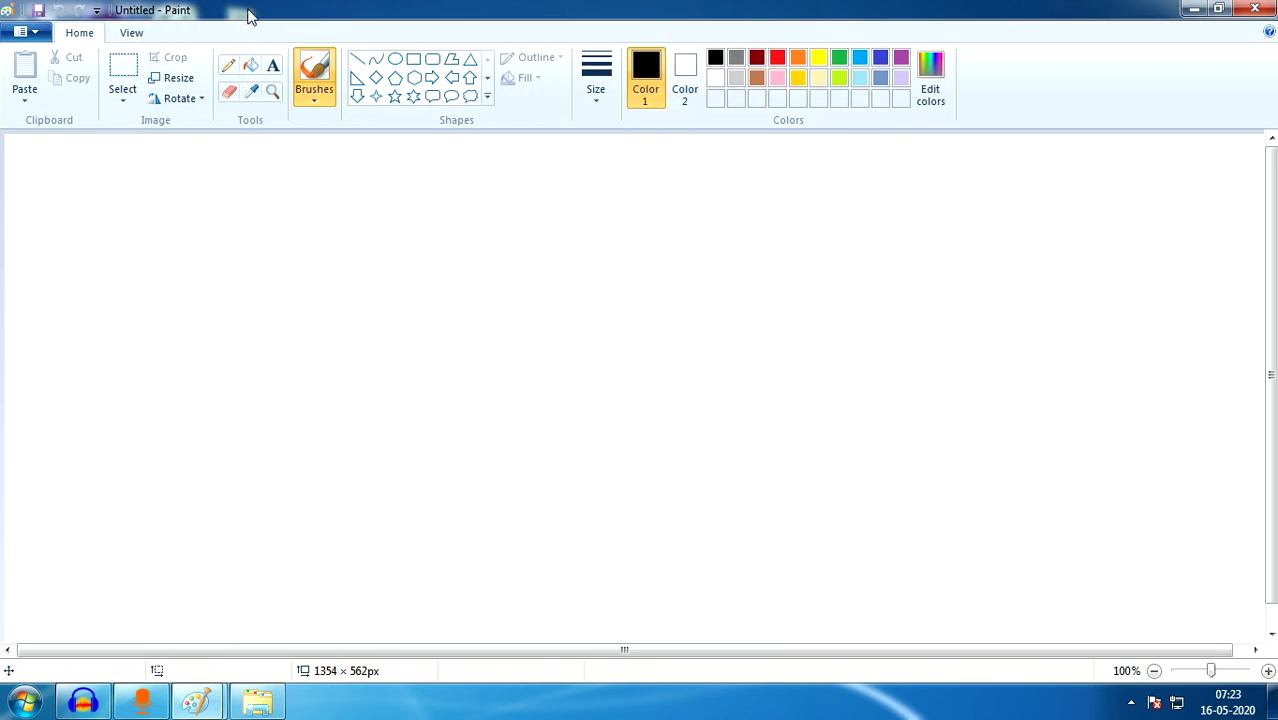
Minimize the Paint window to reveal the desktop and bring it back on screen.
left_click(653, 62)
left_click(1184, 12)
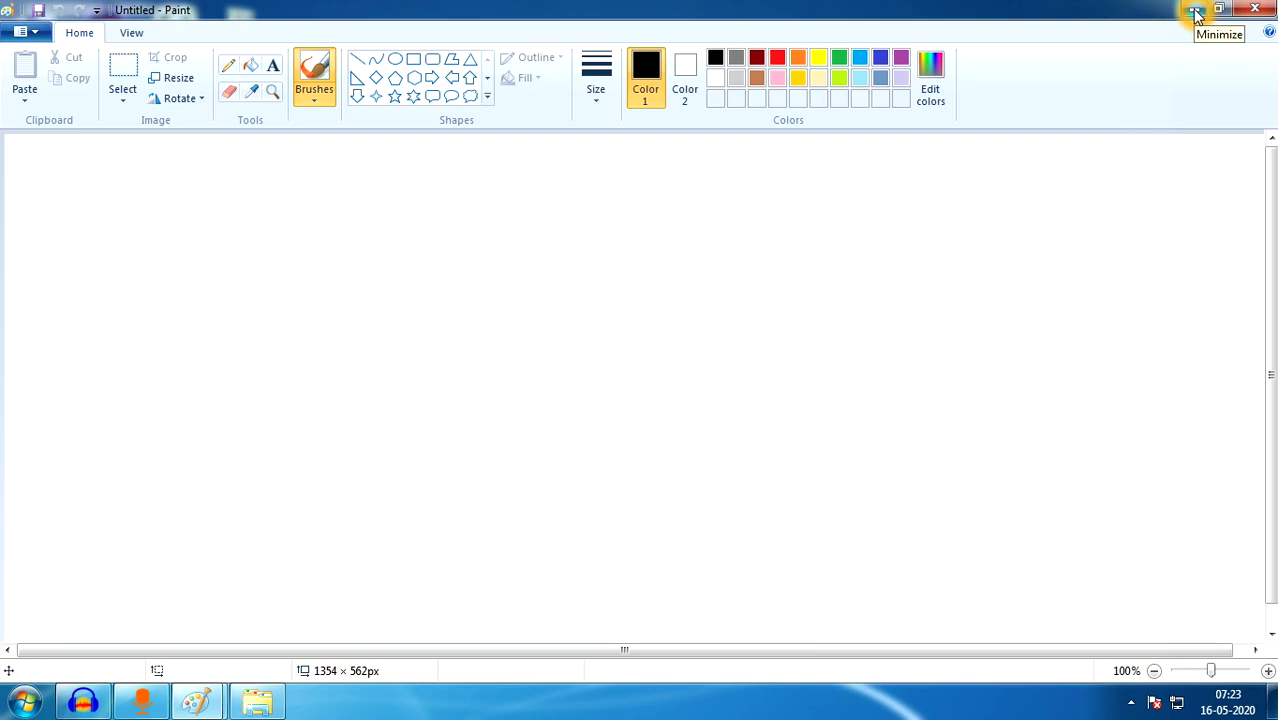
left_click(1194, 12)
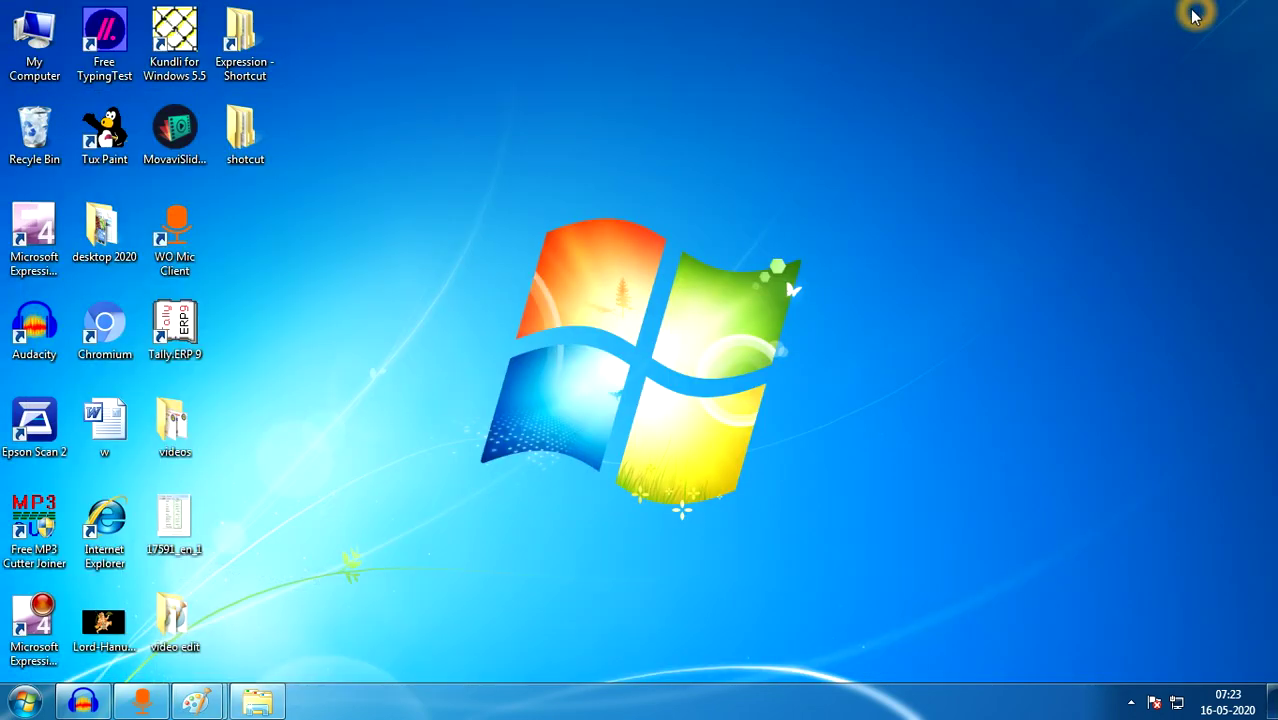
left_click(211, 704)
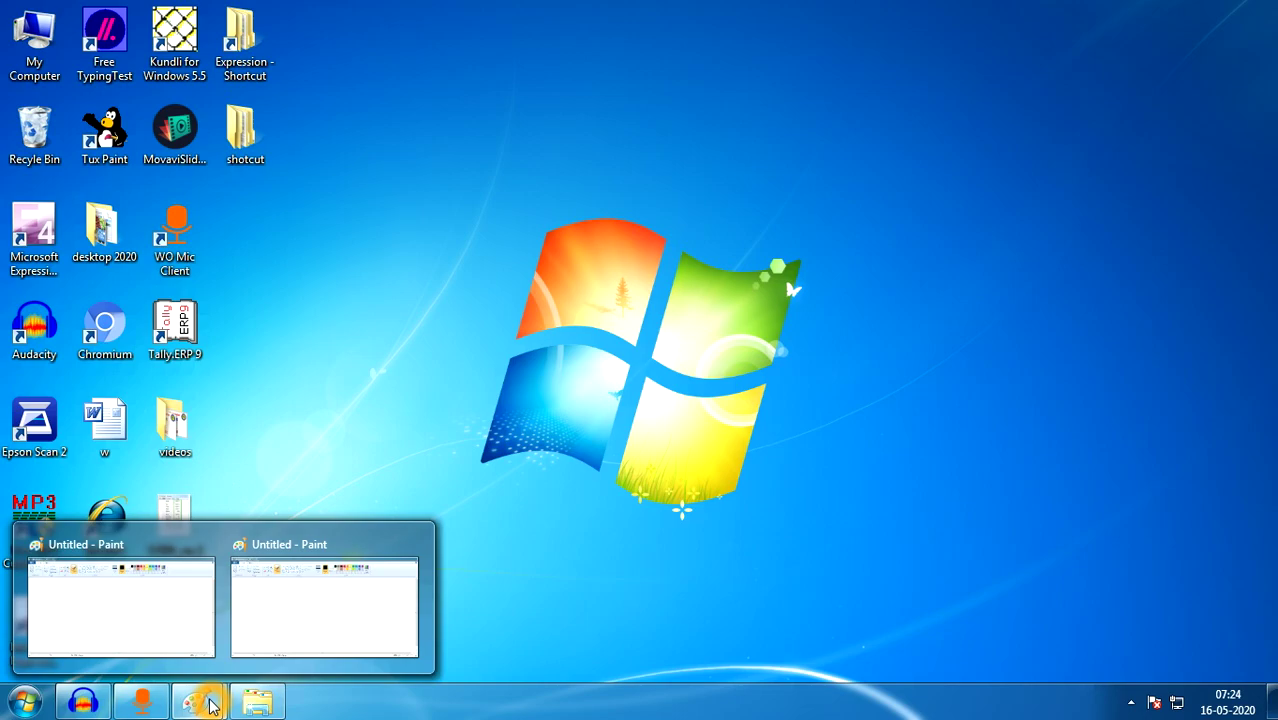
left_click(293, 648)
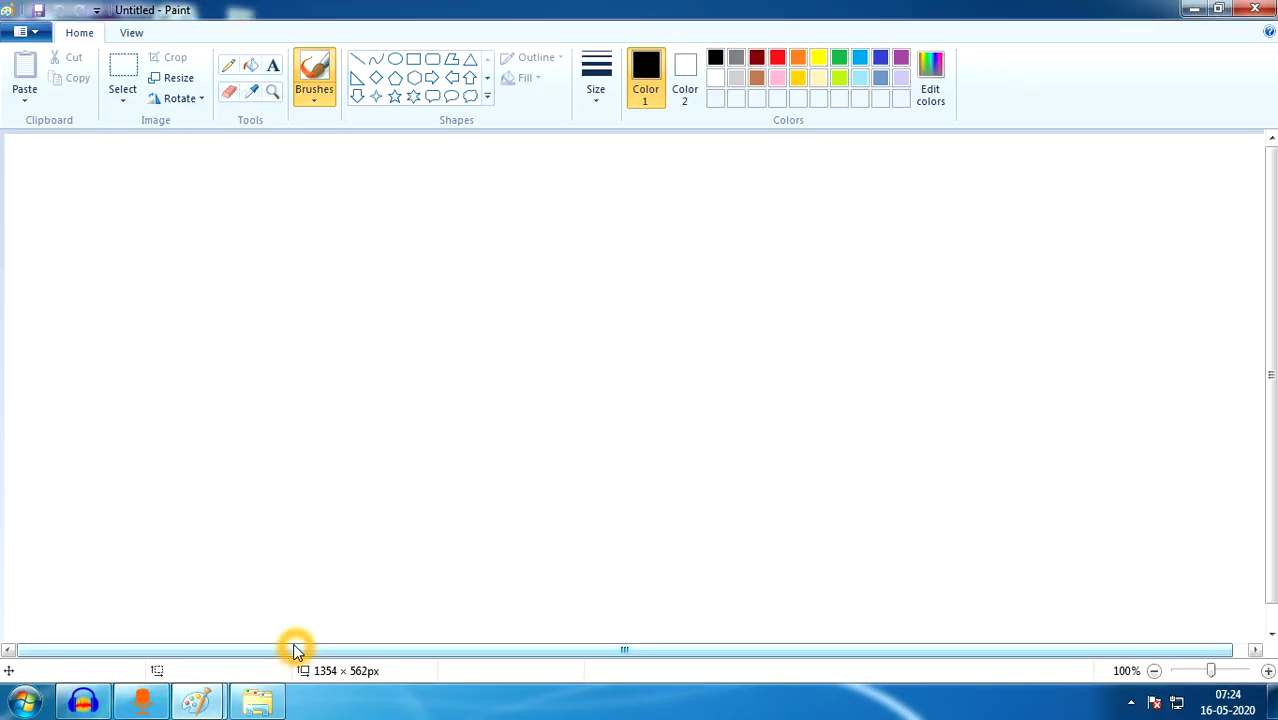
Restore the Paint window to its smaller size and maximize it again.
left_click(1225, 10)
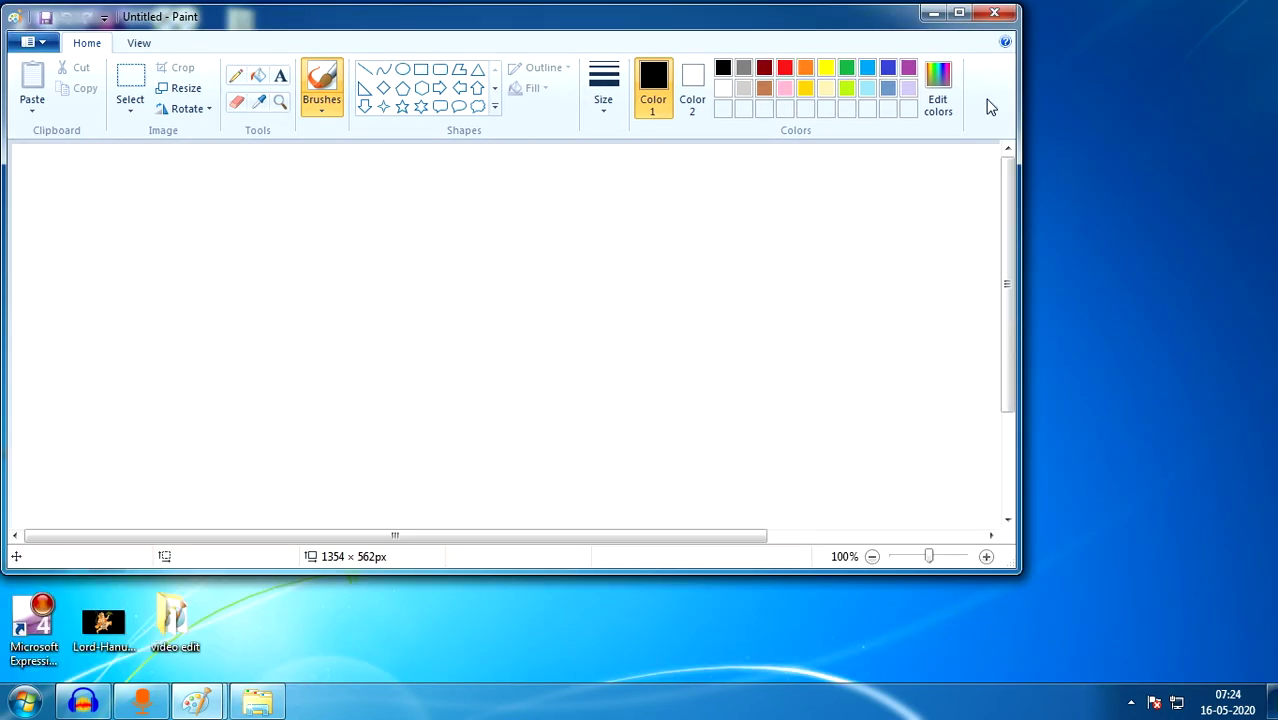
left_click(963, 14)
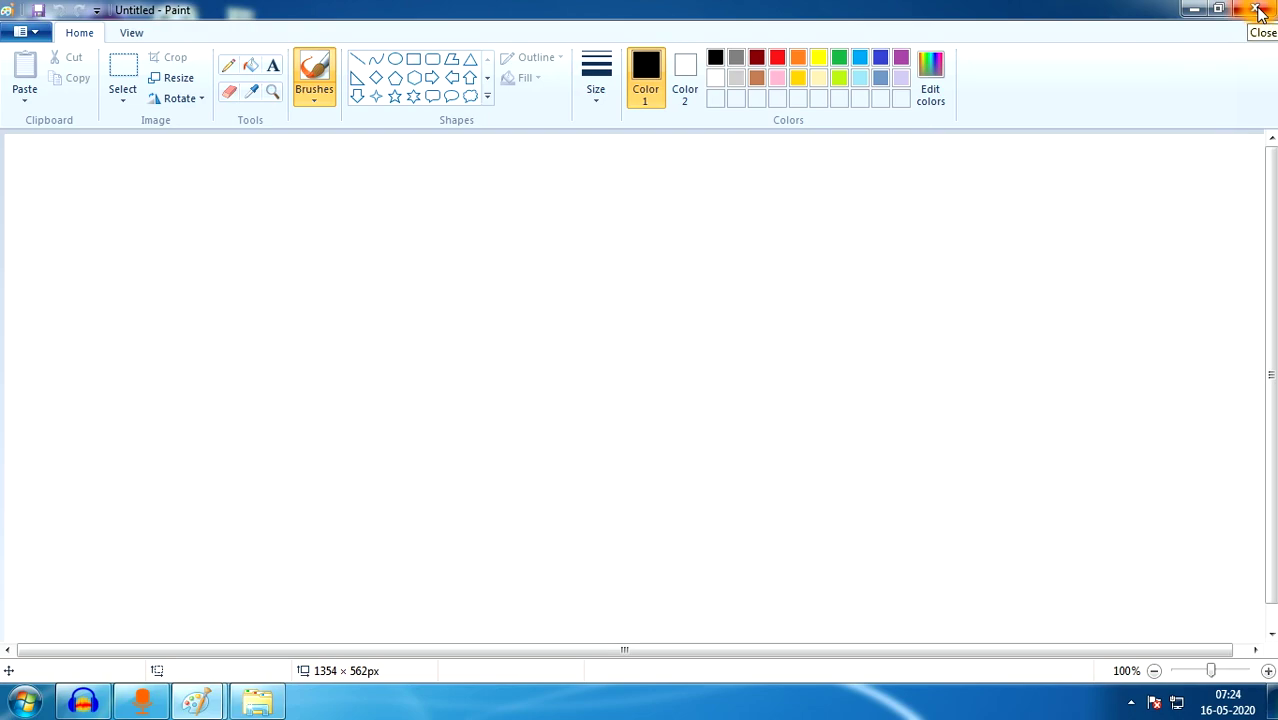
left_click(858, 258)
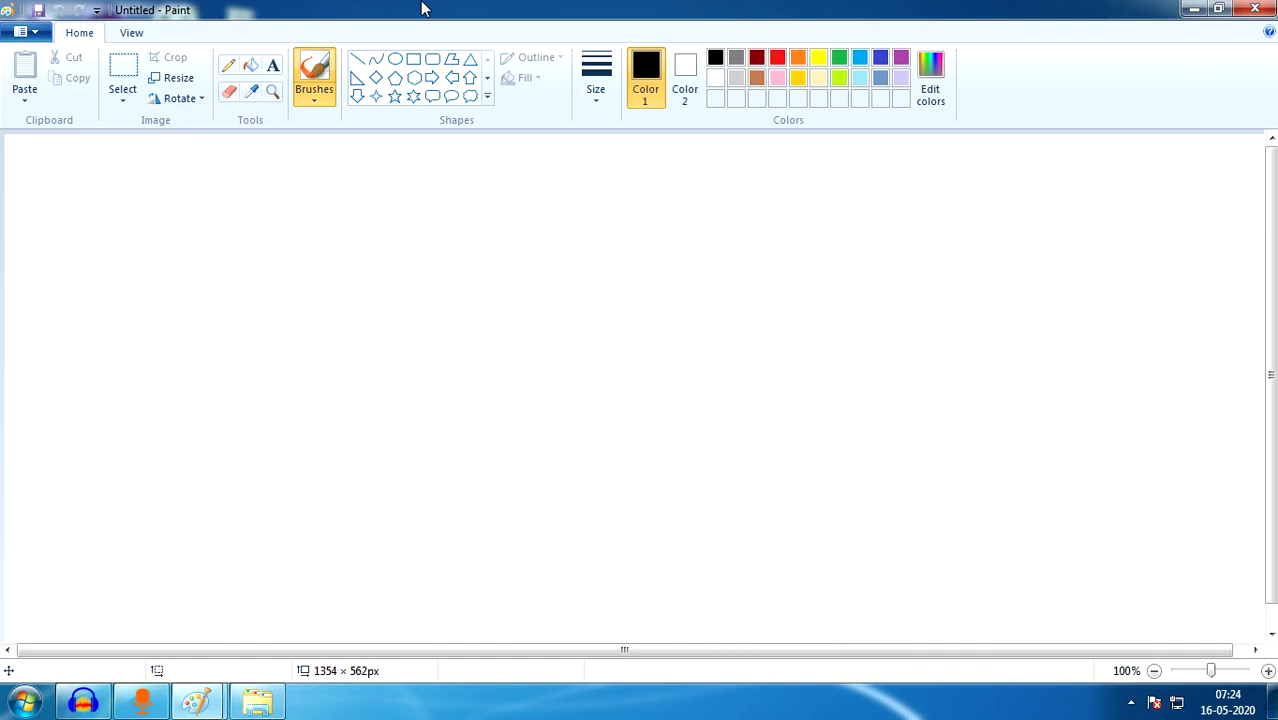
Review the file commands, from New and Save through Print to Exit, without choosing any.
left_click(38, 14)
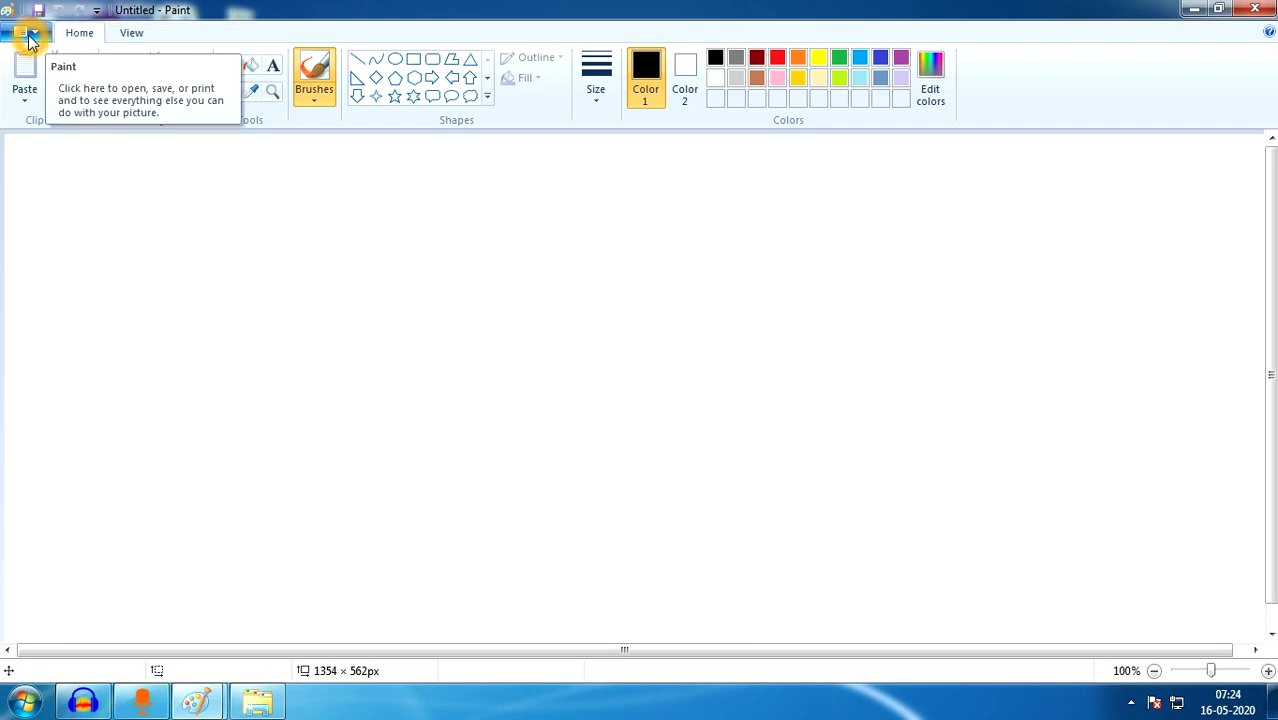
left_click(40, 38)
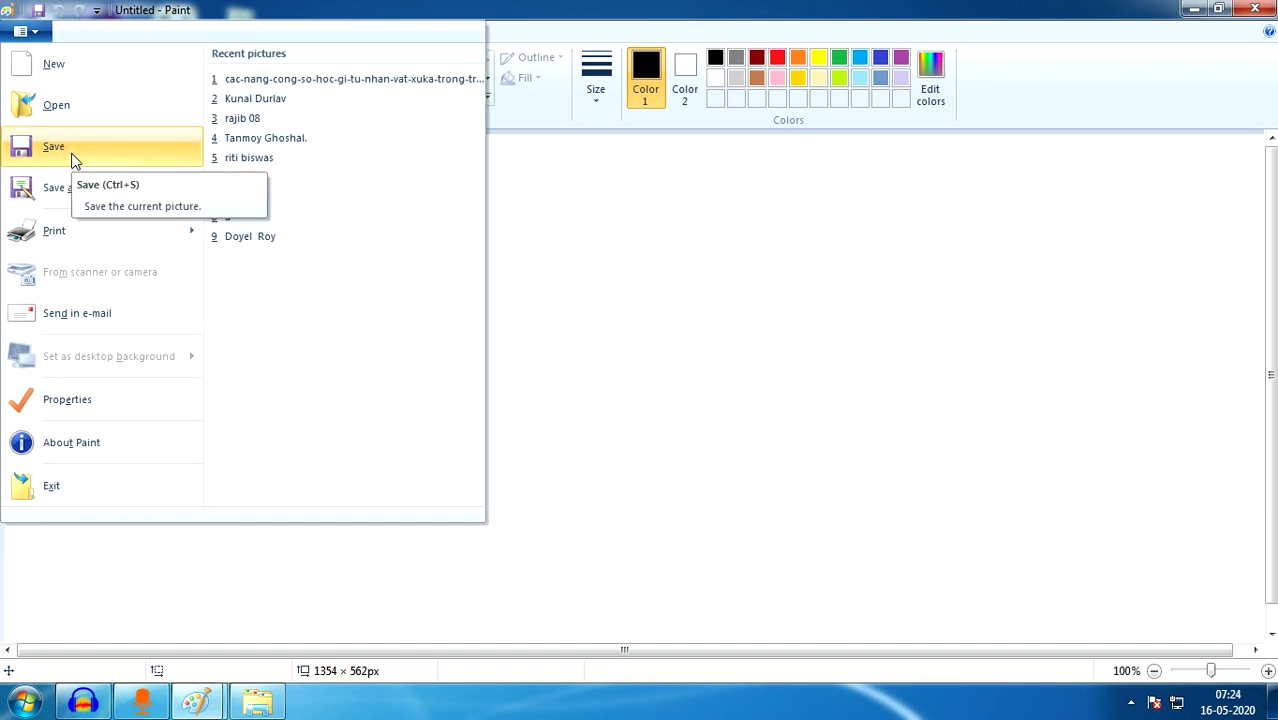
mouse_move(56, 239)
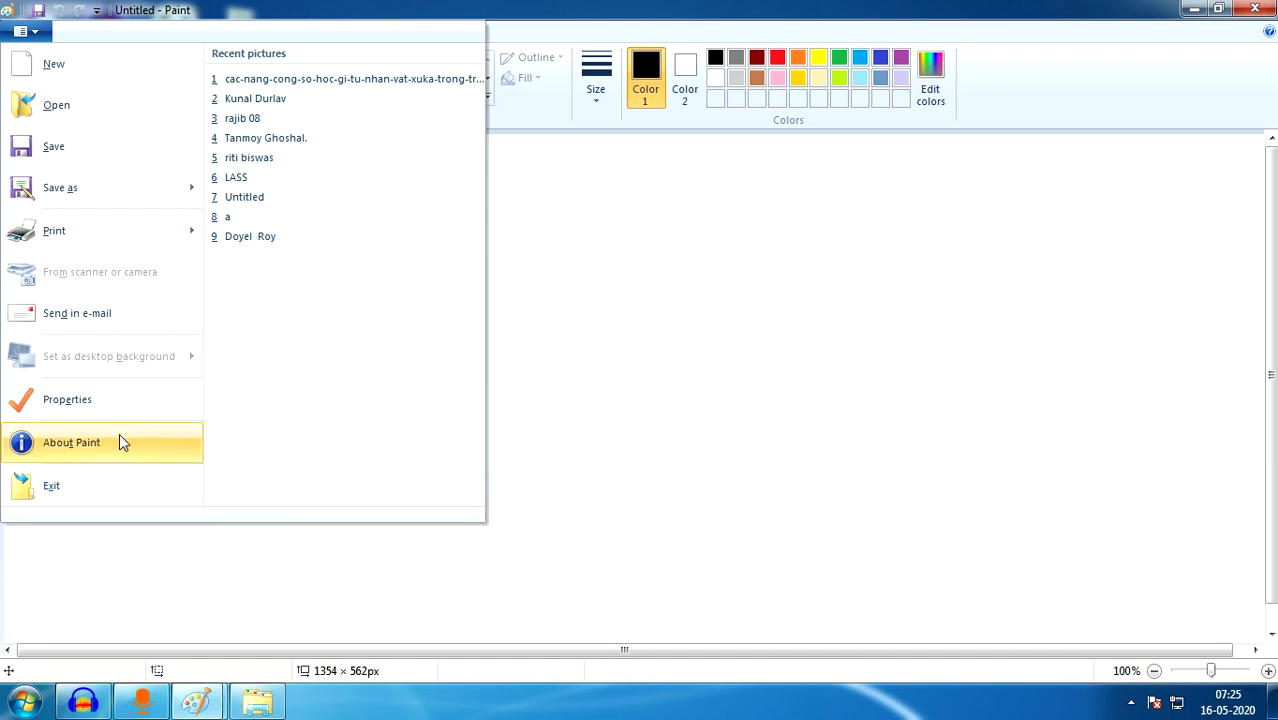
left_click(936, 8)
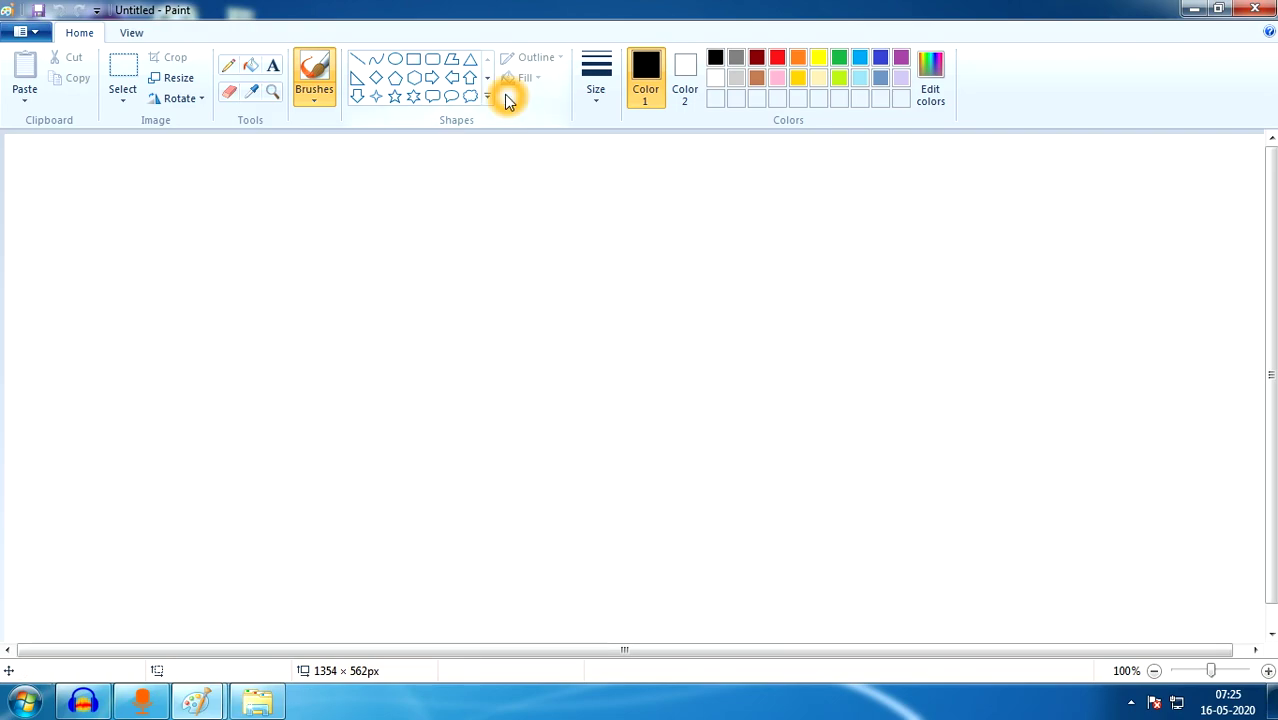
Paint a freehand wavy black brush stroke across the left half of the canvas.
left_click(395, 78)
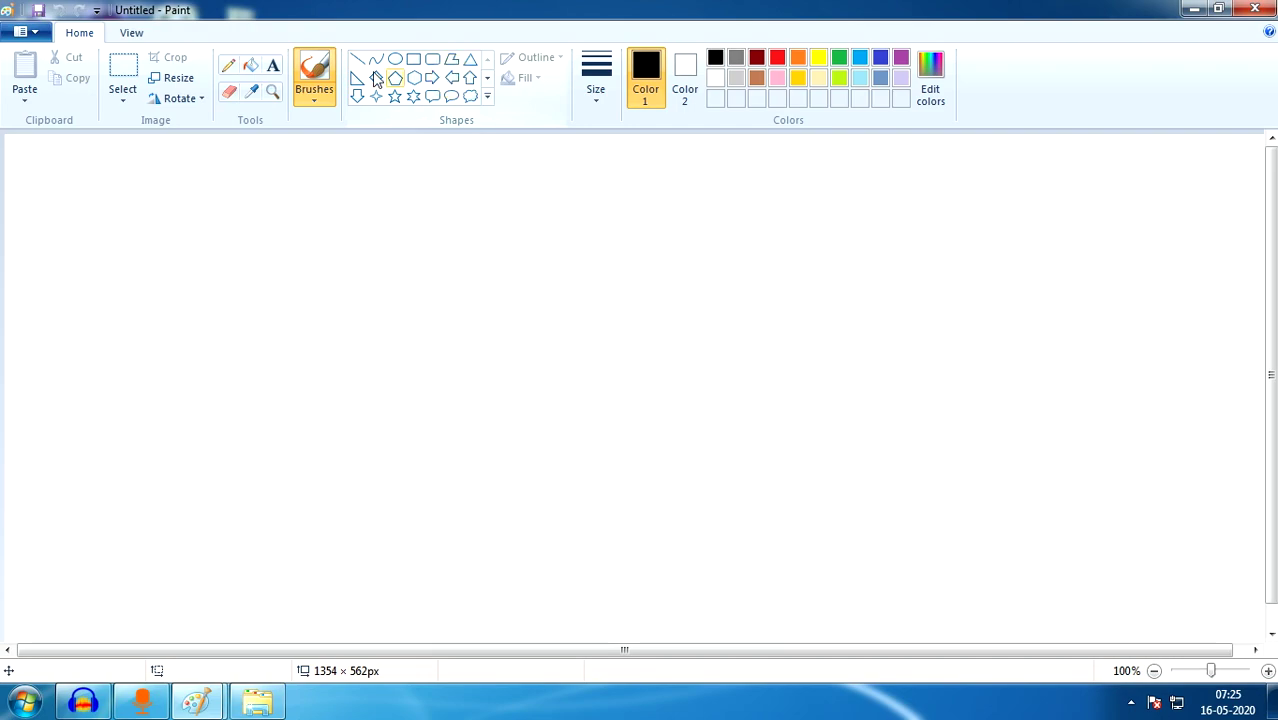
left_click(250, 77)
left_click(308, 101)
left_click(313, 107)
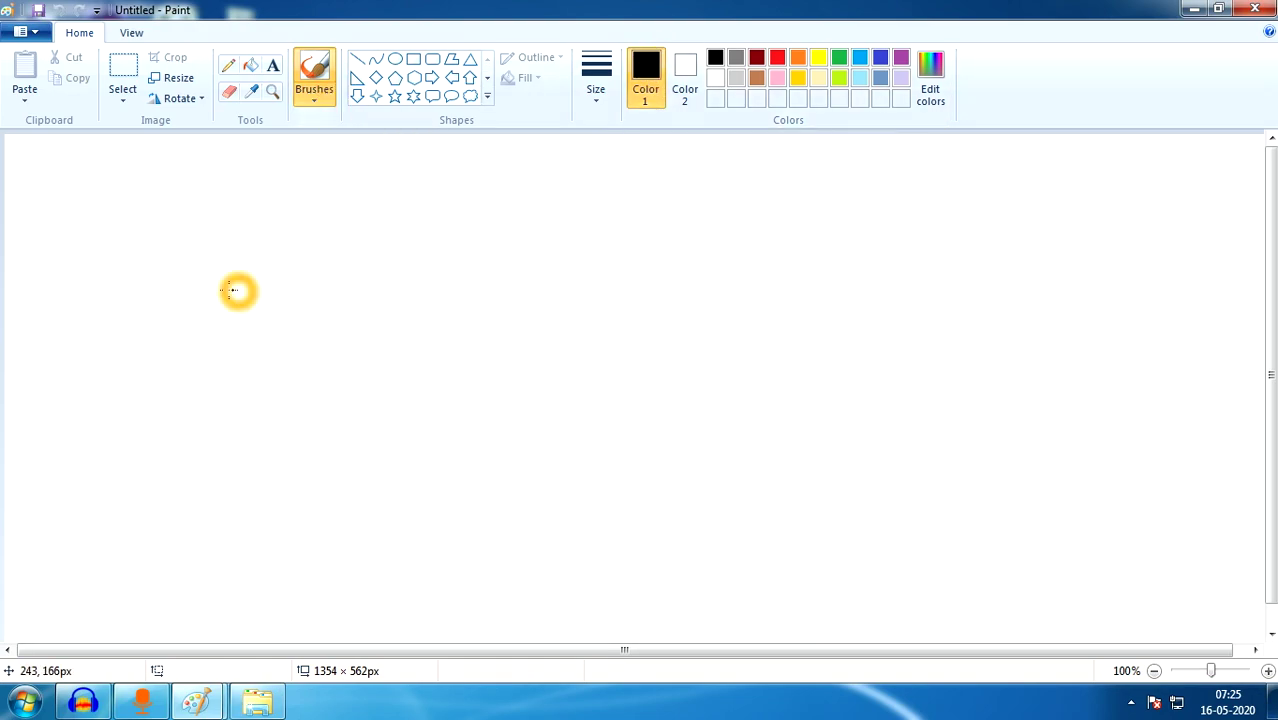
mouse_move(243, 288)
left_mouse_down()
mouse_move(340, 300)
mouse_move(383, 326)
mouse_move(449, 289)
mouse_move(536, 341)
mouse_move(617, 342)
left_mouse_up()
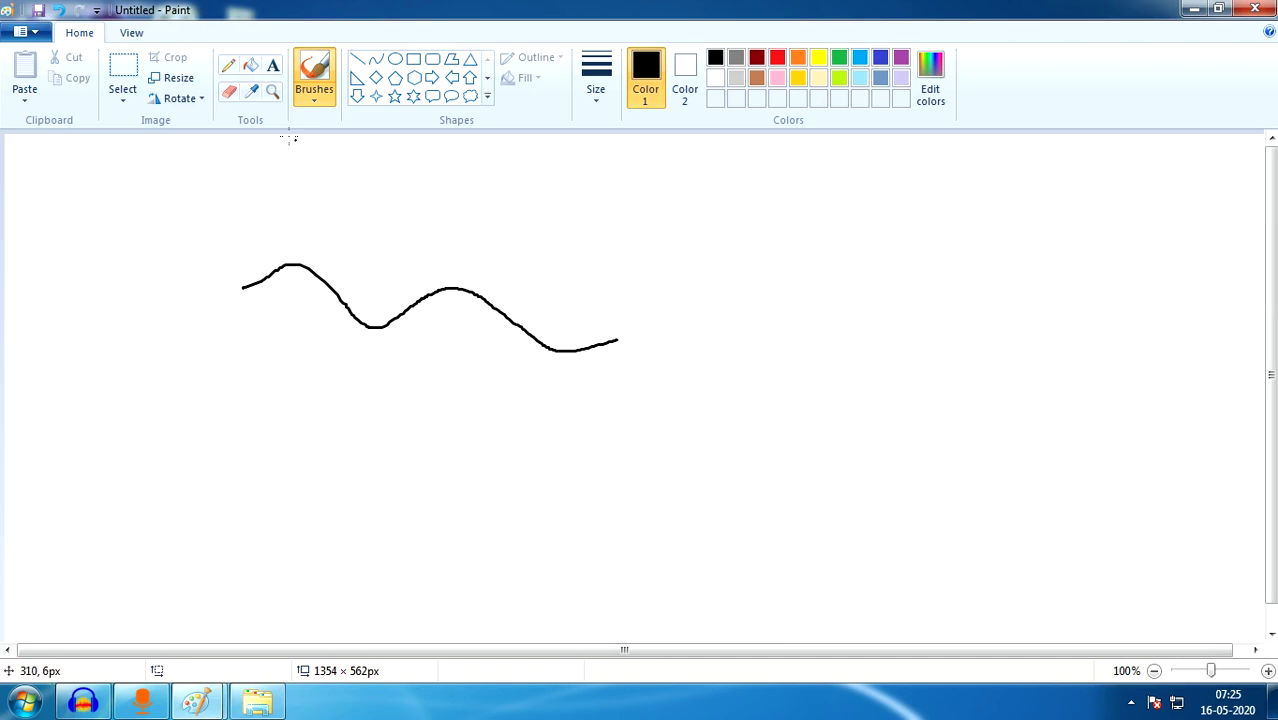
Enlarge the Eraser and rub out the whole wavy brush stroke.
left_click(230, 93)
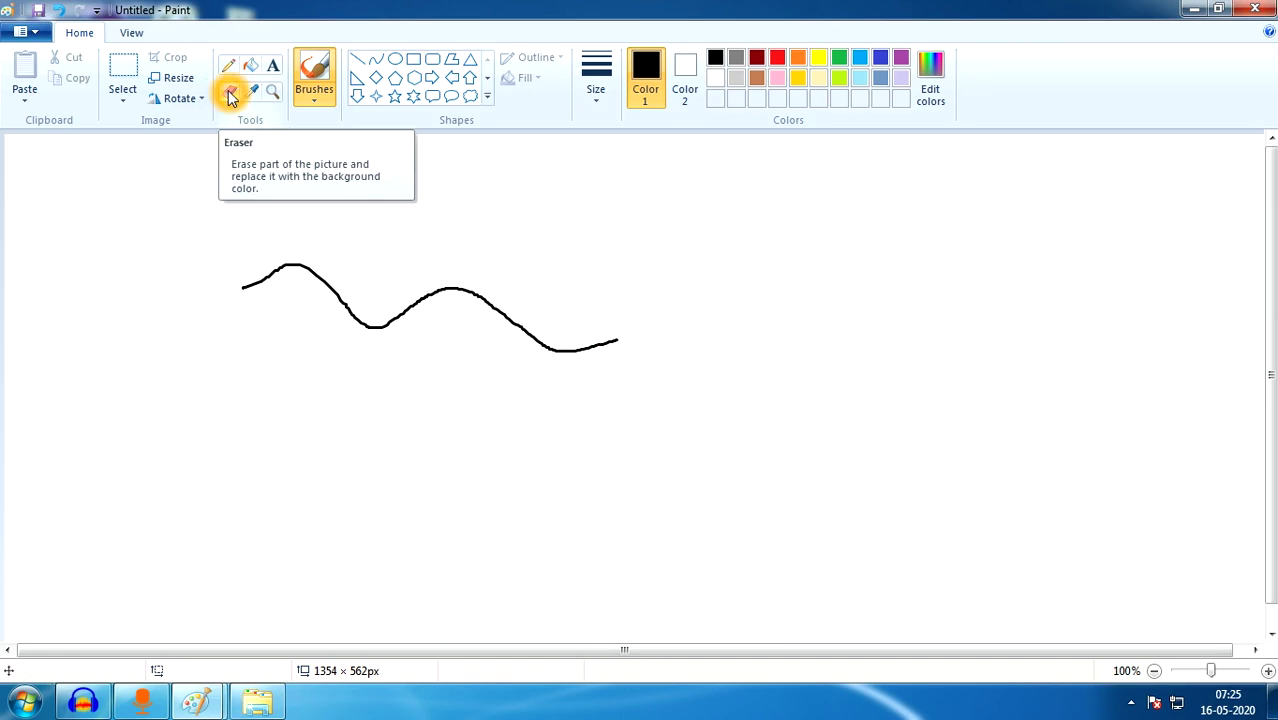
left_click(230, 93)
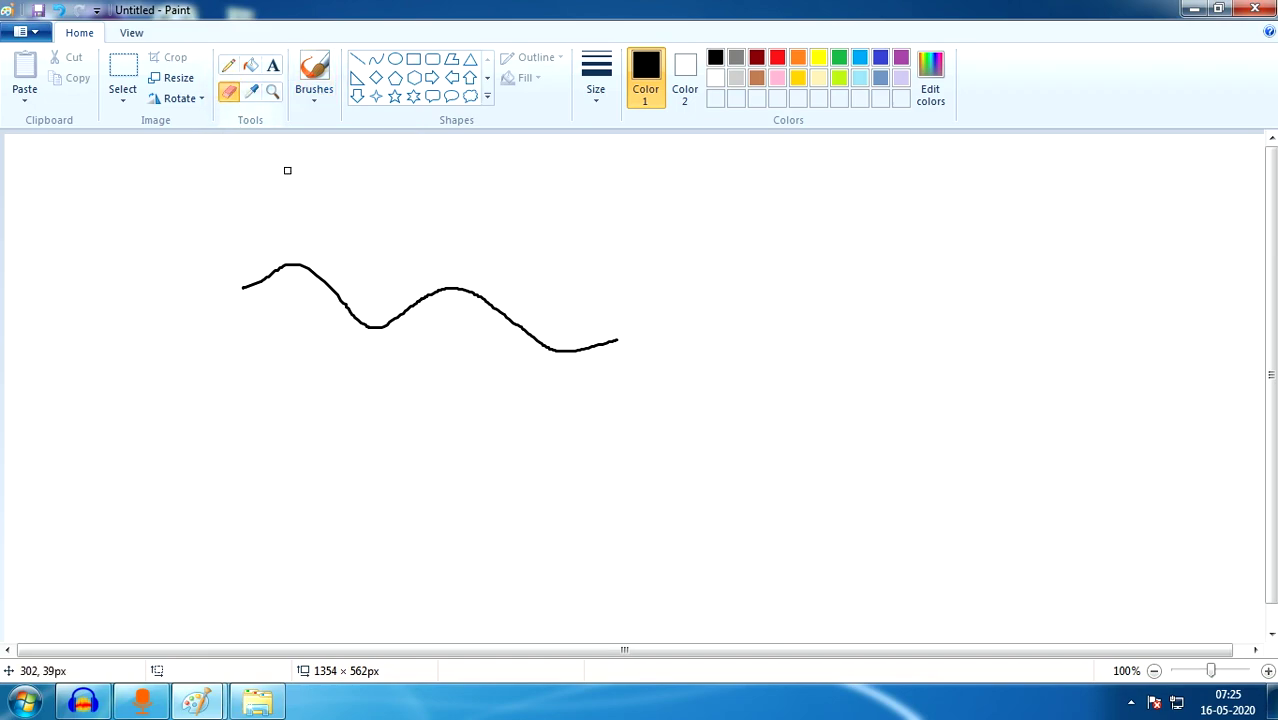
left_click(449, 281)
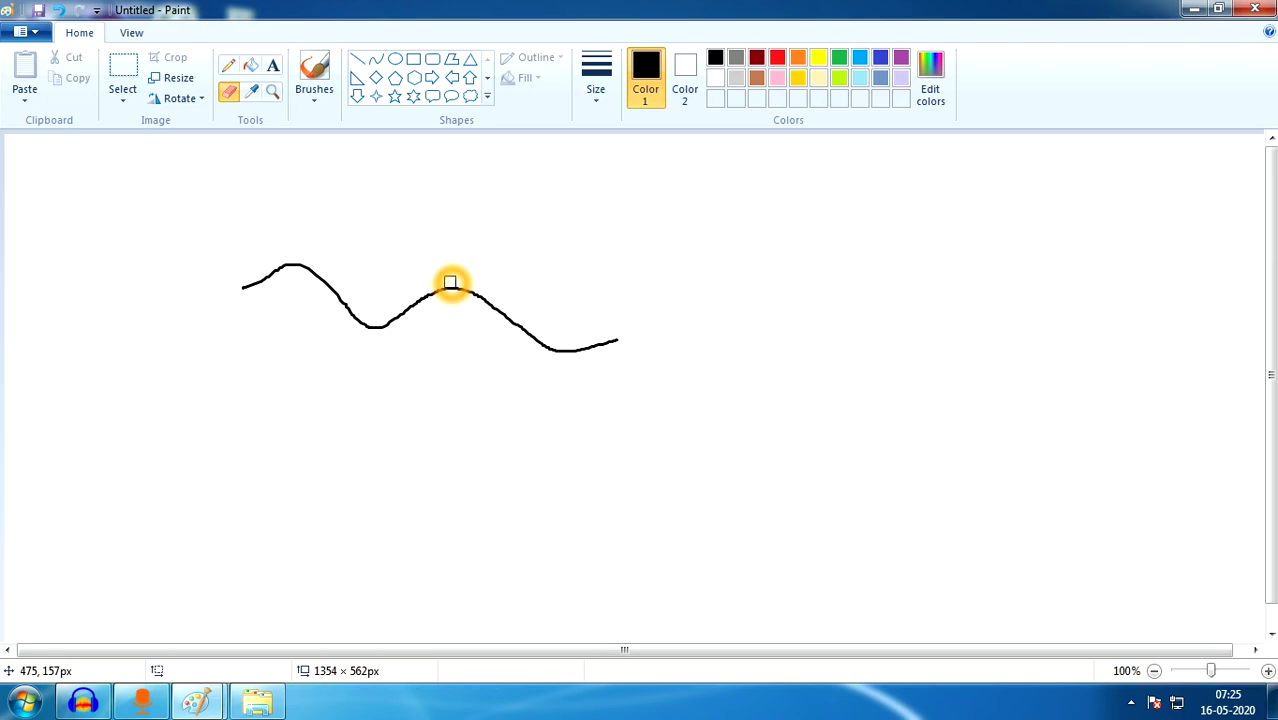
key("ctrl+plus")
key("ctrl+plus")
key("ctrl+plus")
key("ctrl+plus")
key("ctrl+plus")
key("ctrl+plus")
key("ctrl+plus")
key("ctrl+plus")
mouse_move(456, 296)
left_mouse_down()
mouse_move(520, 323)
mouse_move(625, 349)
mouse_move(574, 332)
mouse_move(372, 327)
mouse_move(341, 301)
mouse_move(344, 273)
mouse_move(283, 270)
mouse_move(327, 264)
mouse_move(273, 265)
mouse_move(334, 278)
mouse_move(241, 285)
left_mouse_up()
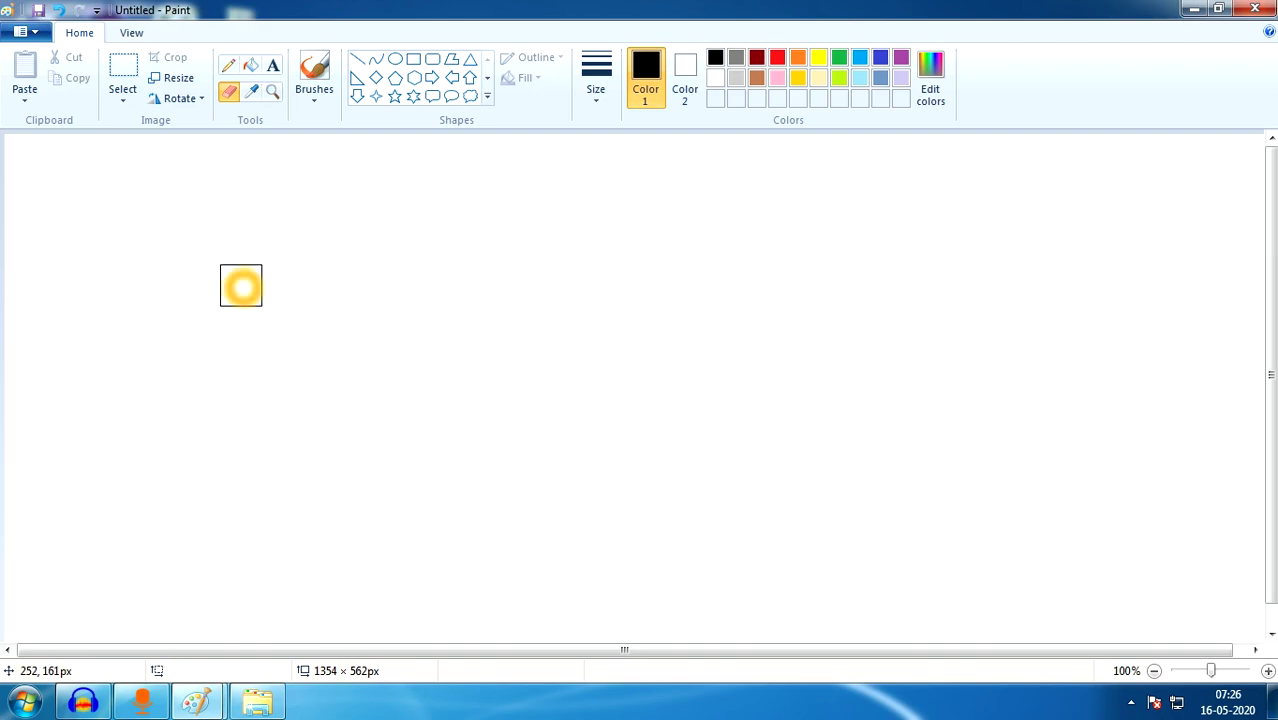
Sketch a thin wavy line across the canvas with the Pencil, and delete everything on the canvas.
left_click(228, 68)
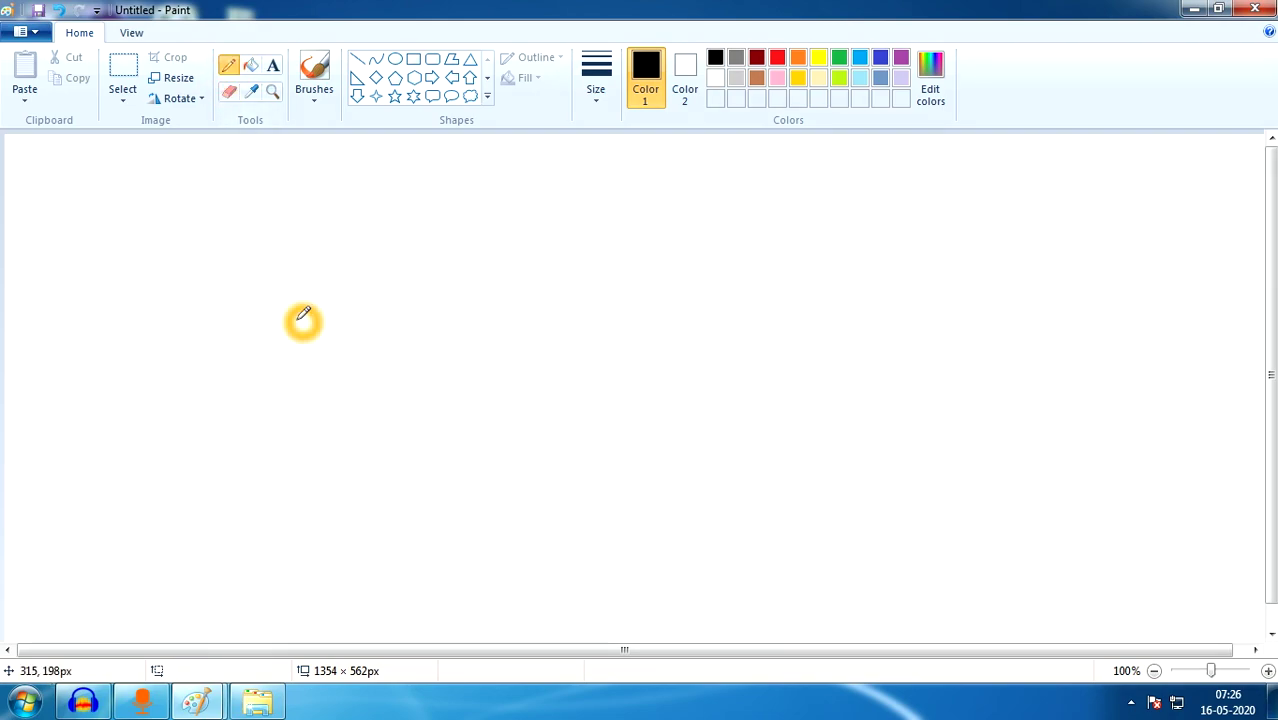
mouse_move(252, 302)
left_mouse_down()
mouse_move(290, 271)
mouse_move(333, 327)
mouse_move(379, 287)
mouse_move(440, 322)
mouse_move(528, 318)
mouse_move(577, 279)
mouse_move(695, 329)
mouse_move(854, 301)
mouse_move(887, 322)
left_mouse_up()
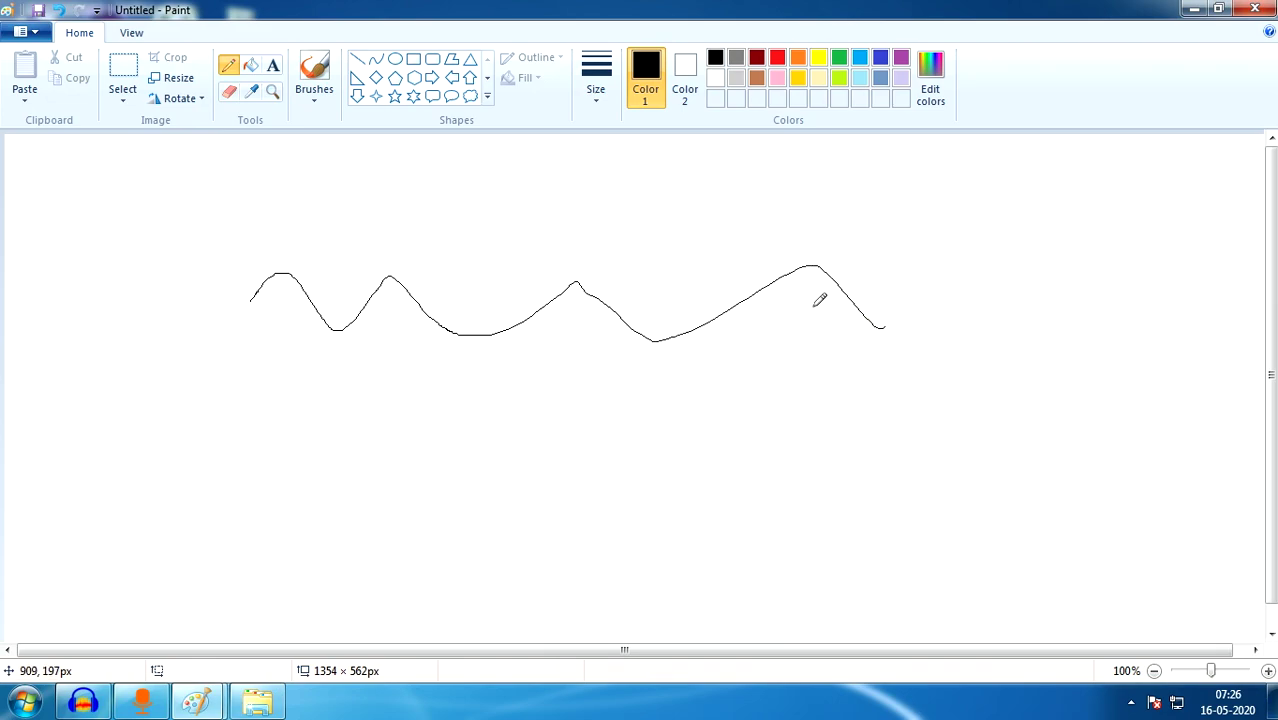
key("ctrl+a")
key("Delete")
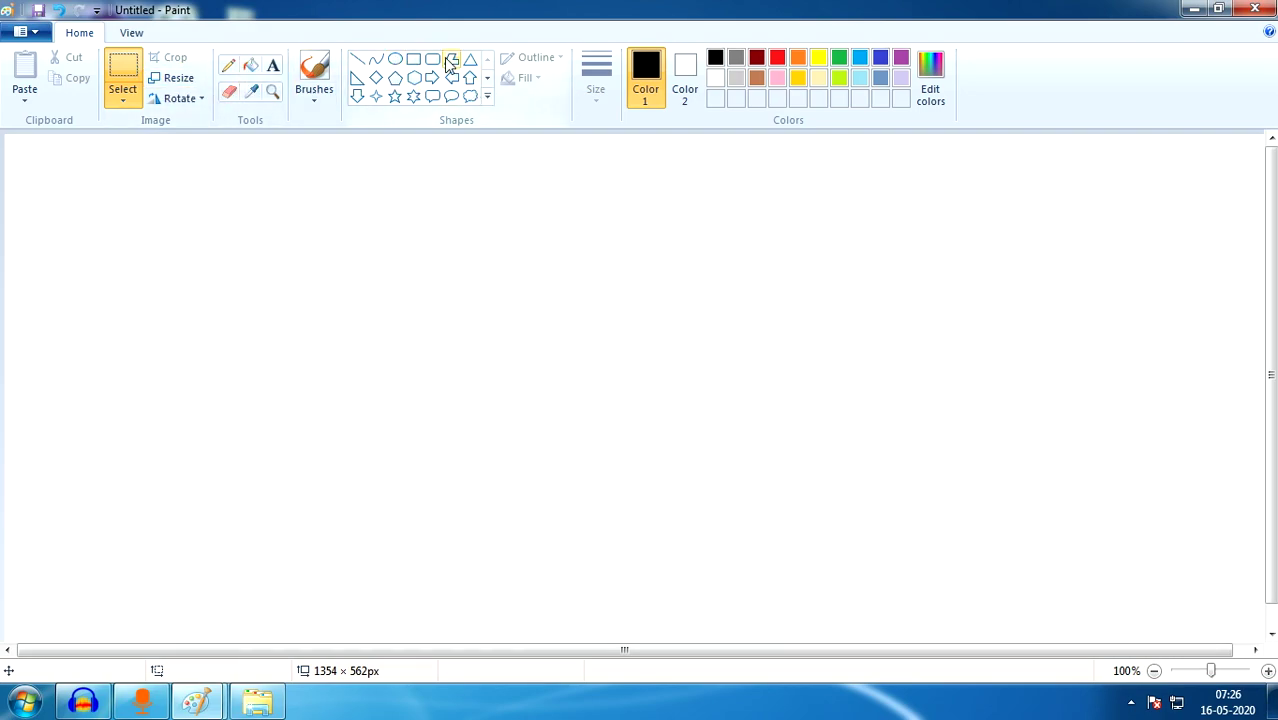
Draw a long horizontal straight line across the upper canvas and a vertical line about 326 px long crossing it near its middle.
left_click(360, 66)
left_click_drag(193, 279, 990, 271)
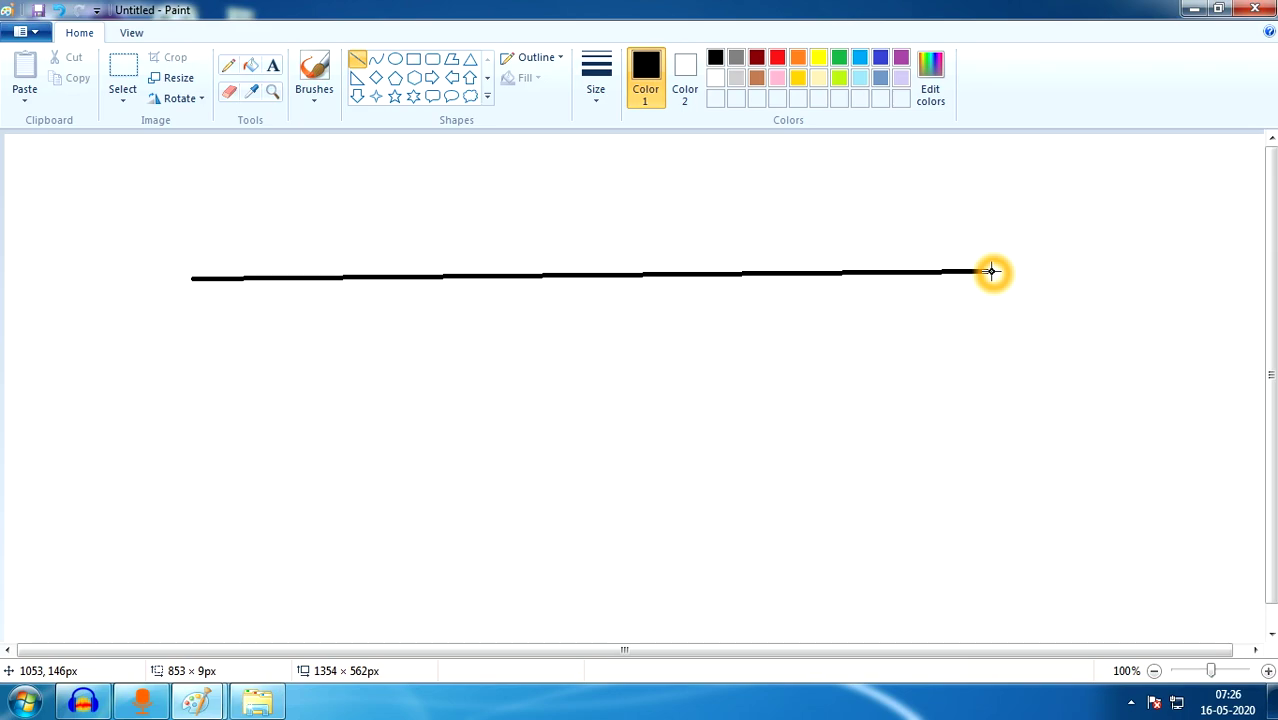
left_click_drag(991, 271, 1179, 278)
left_click_drag(664, 198, 630, 499)
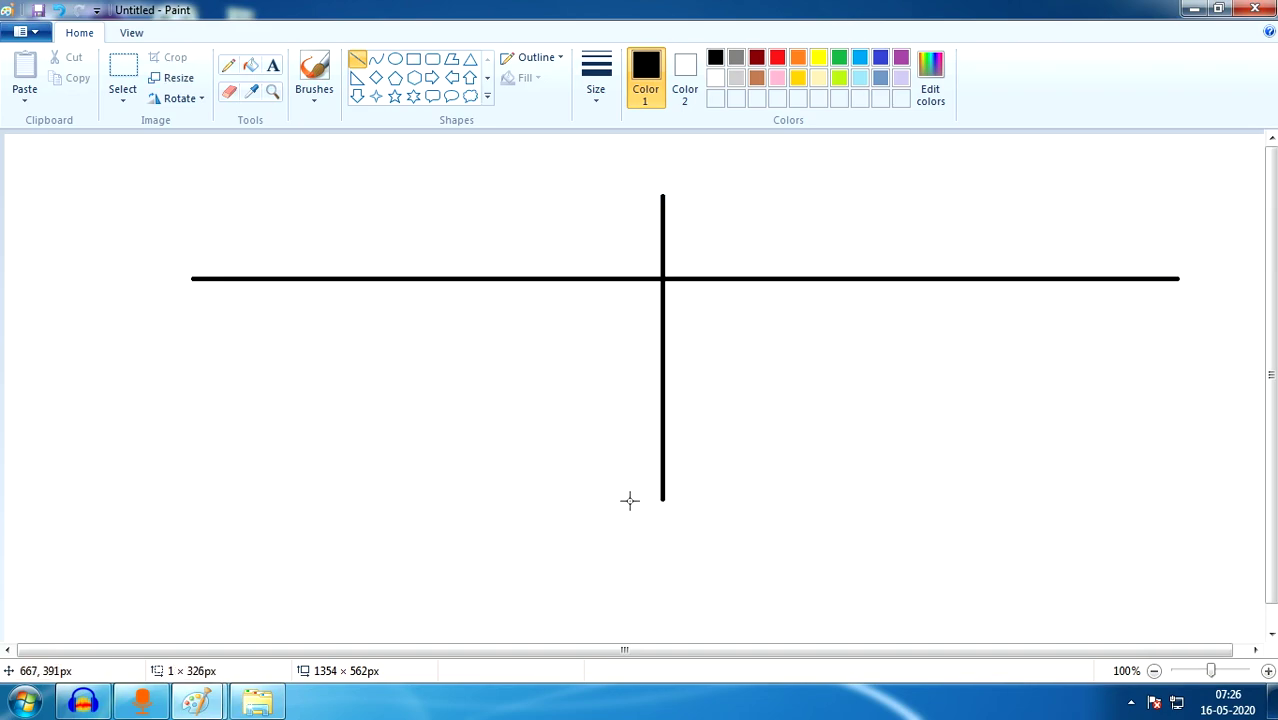
left_click_drag(530, 413, 530, 413)
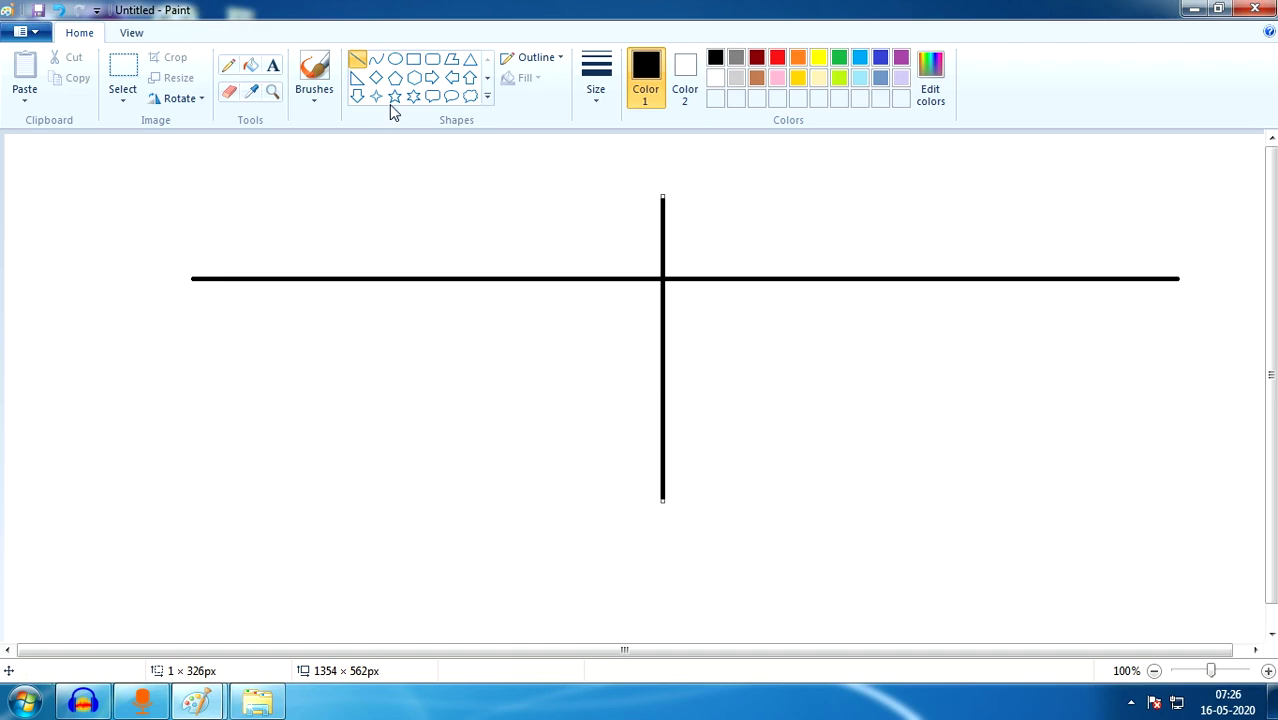
Draw a curve below the horizontal line, bent downward into a bowl shape, left of the vertical line.
left_click(378, 60)
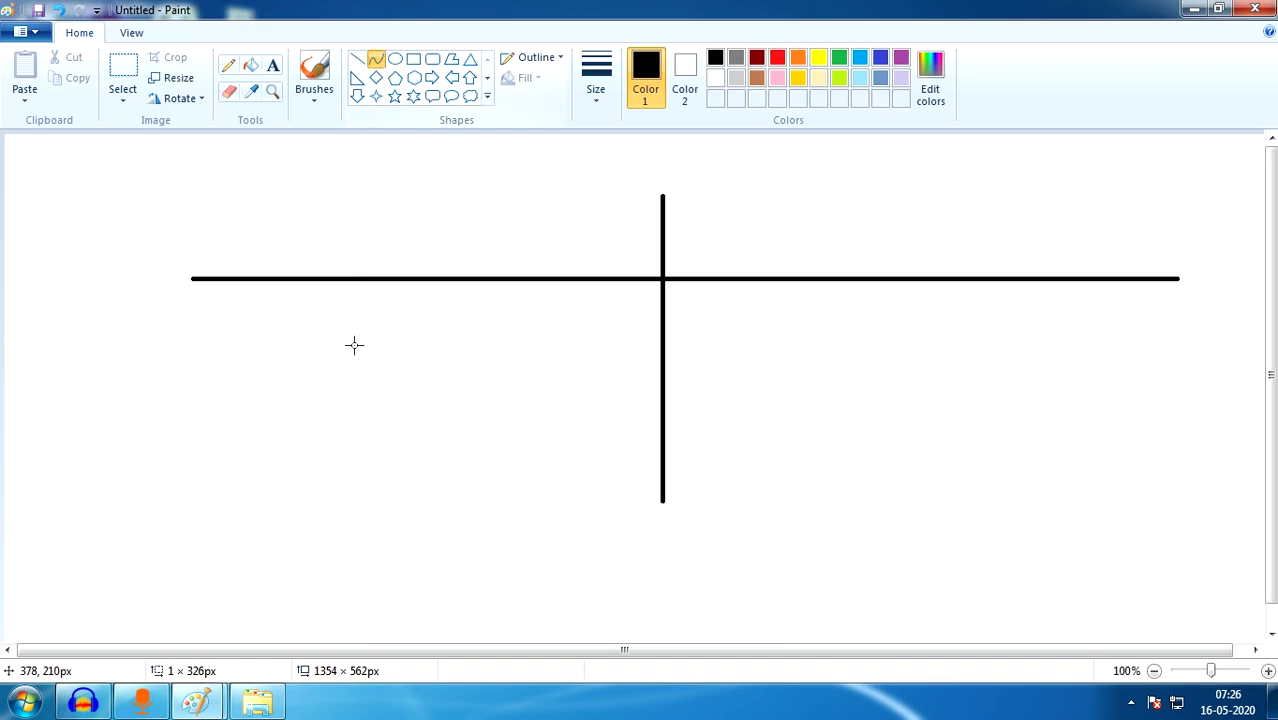
left_click_drag(118, 406, 557, 406)
left_click_drag(277, 407, 267, 526)
left_click_drag(355, 487, 372, 515)
left_click(385, 358)
Close the bowl-shaped curve with a straight line between its ends and draw a diagonal line about 115 × 125 px across its right side.
left_click(357, 62)
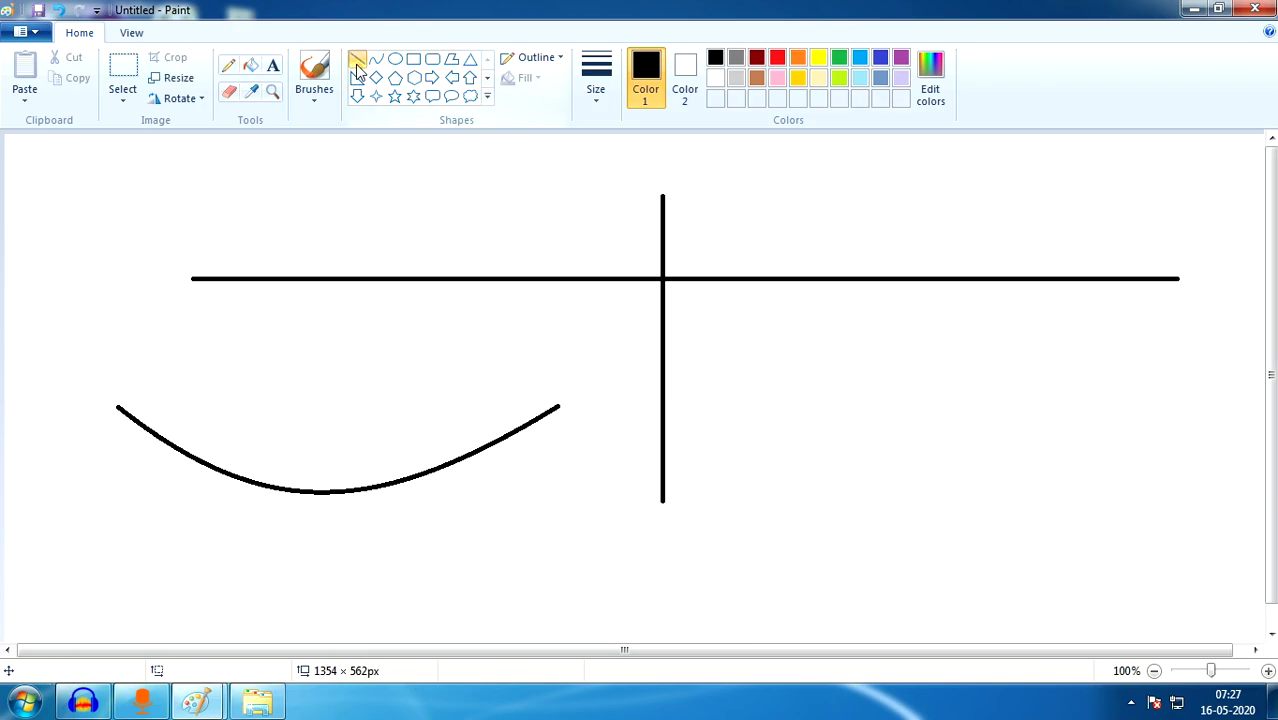
left_click_drag(118, 406, 561, 406)
left_click(430, 568)
left_click_drag(453, 386, 560, 500)
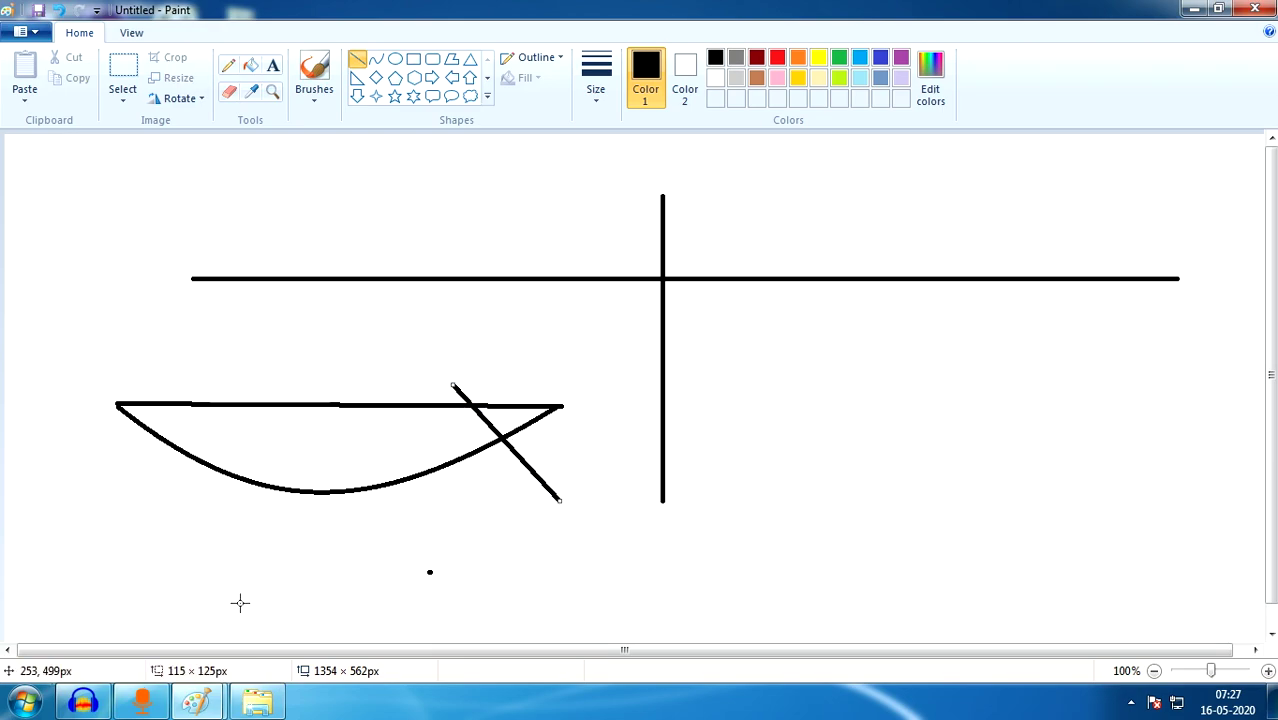
left_click(240, 603)
left_click(396, 235)
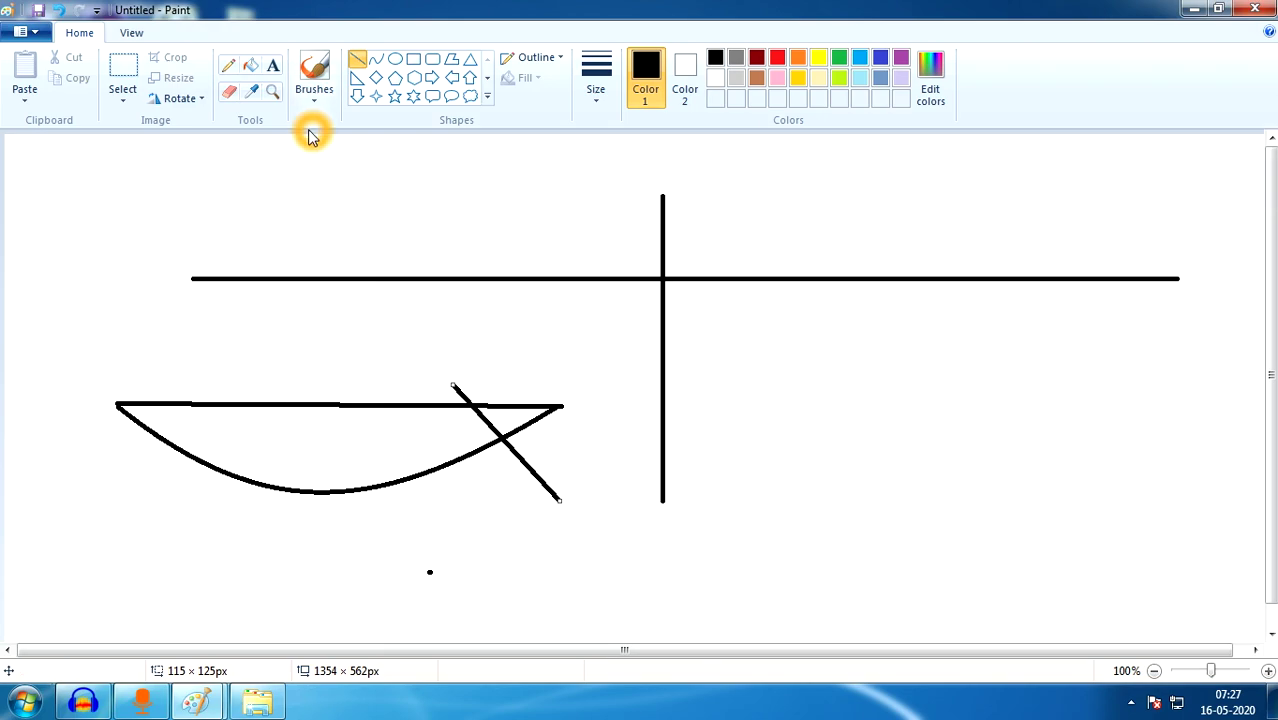
Undo the drawn lines and the curve to clear the canvas.
key("ctrl+z")
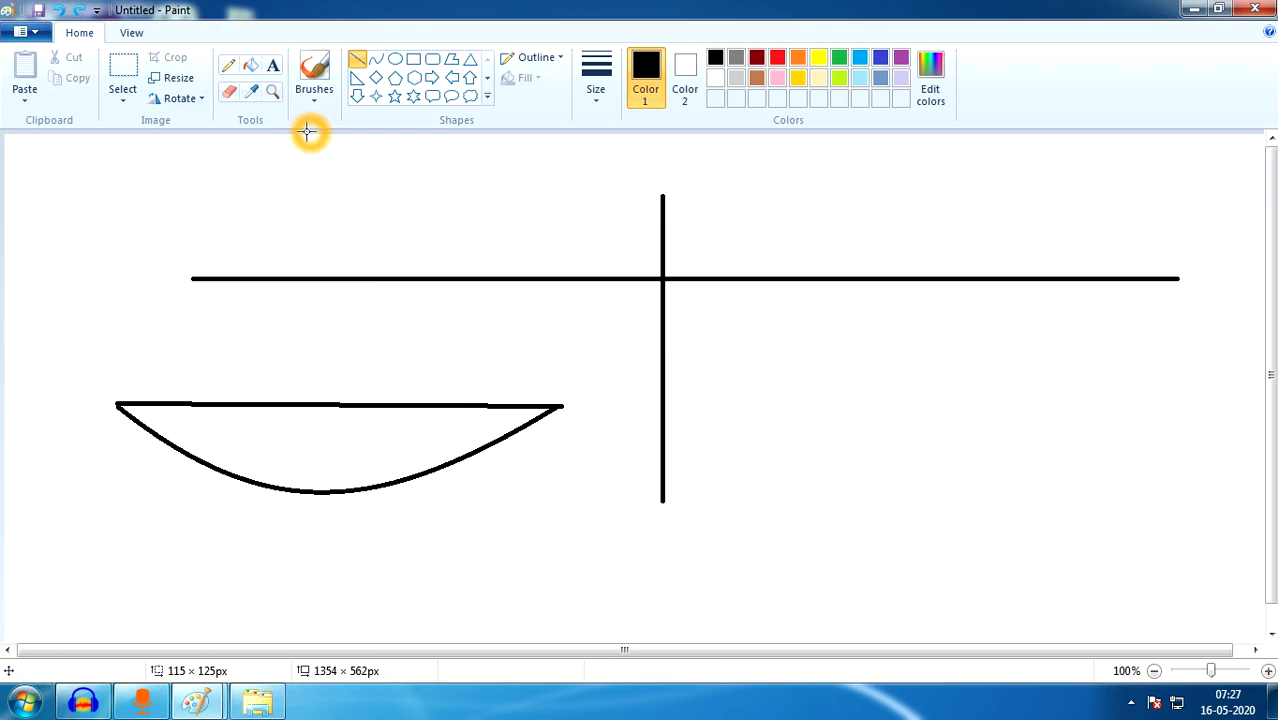
key("ctrl+z")
key("ctrl+z")
key("ctrl+z")
key("ctrl+z")
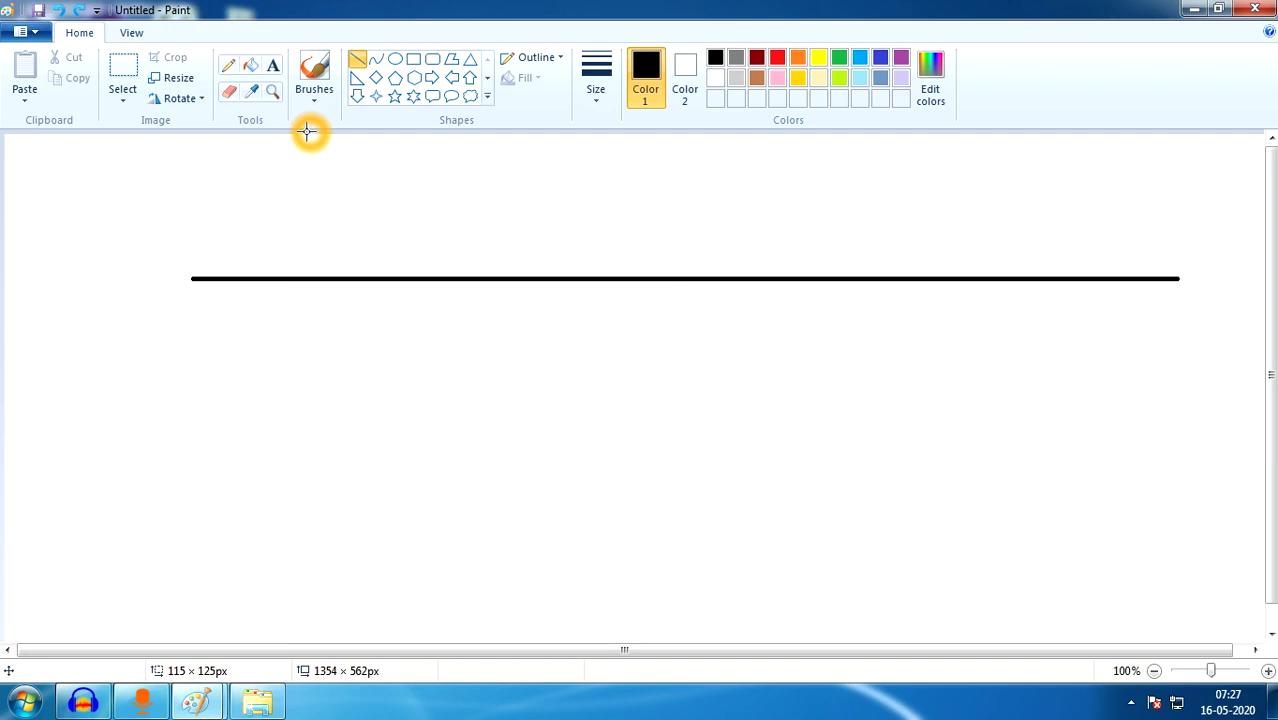
Draw a black-outlined ellipse about 176 × 161 px in the upper canvas, left of centre.
left_click(398, 62)
left_click_drag(387, 214, 553, 365)
left_click(398, 64)
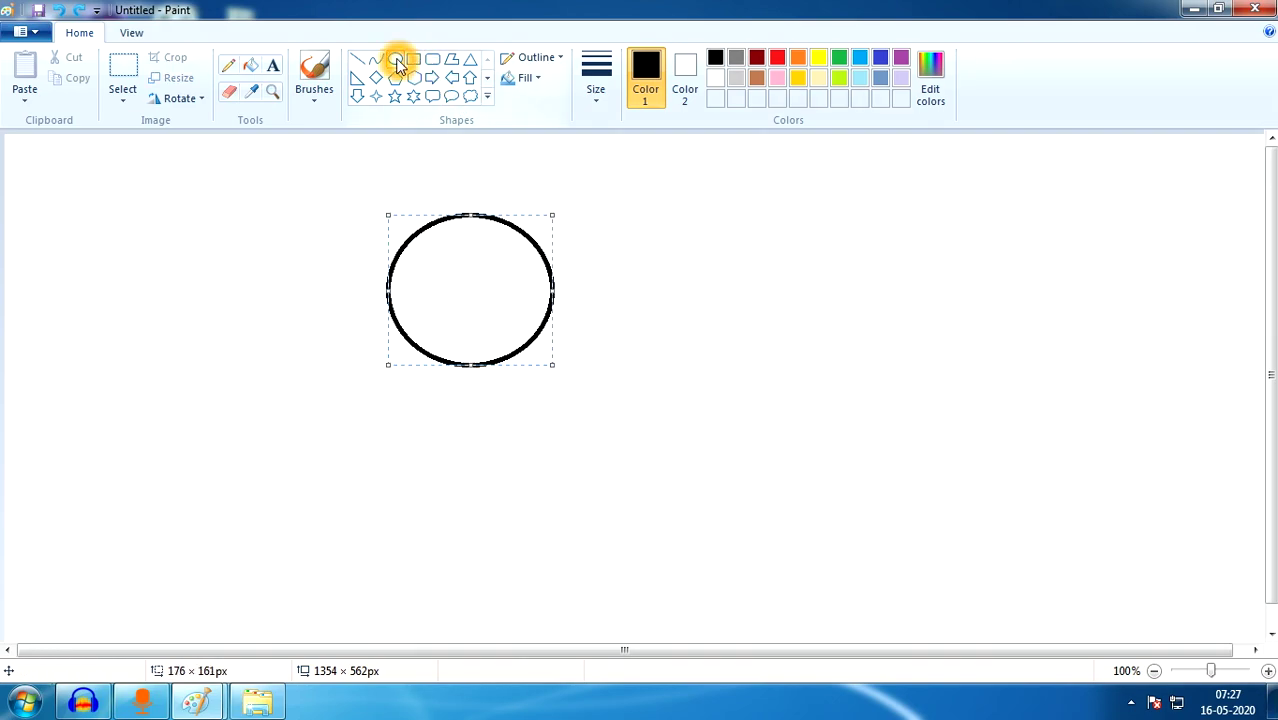
Draw a rectangle about 257 × 211 px to the right of the ellipse.
left_click(411, 64)
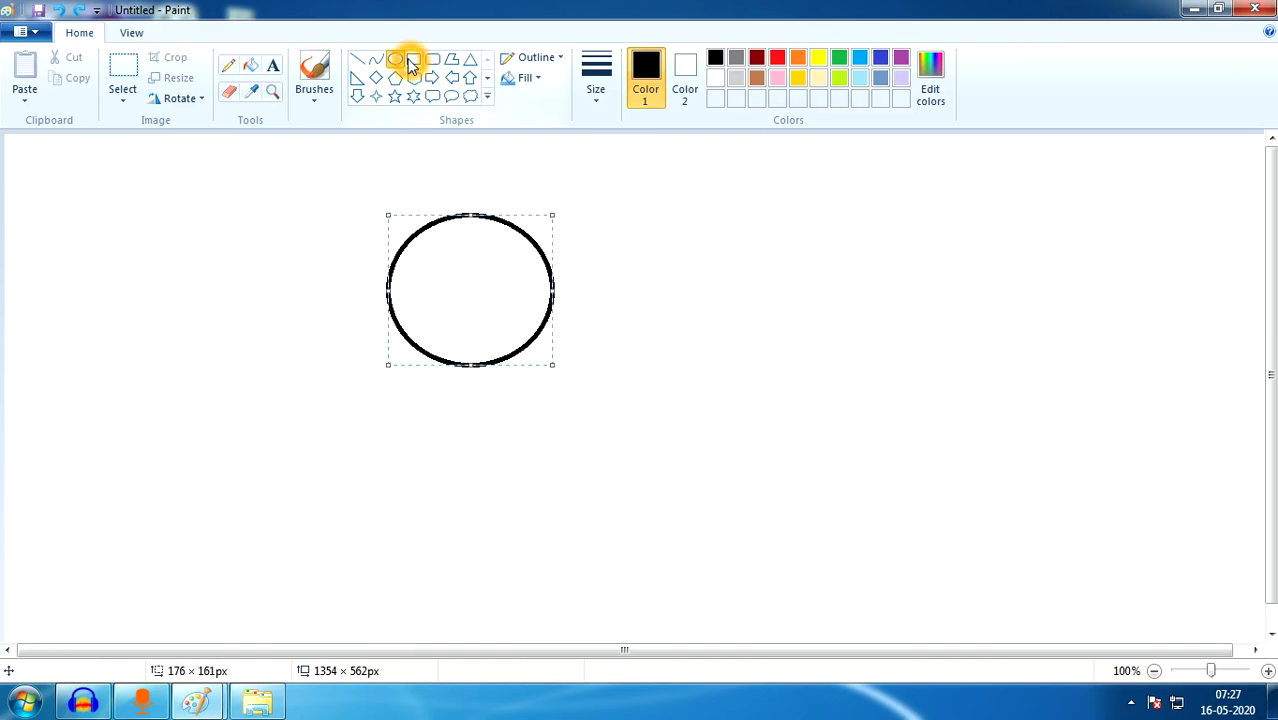
left_click_drag(607, 200, 849, 398)
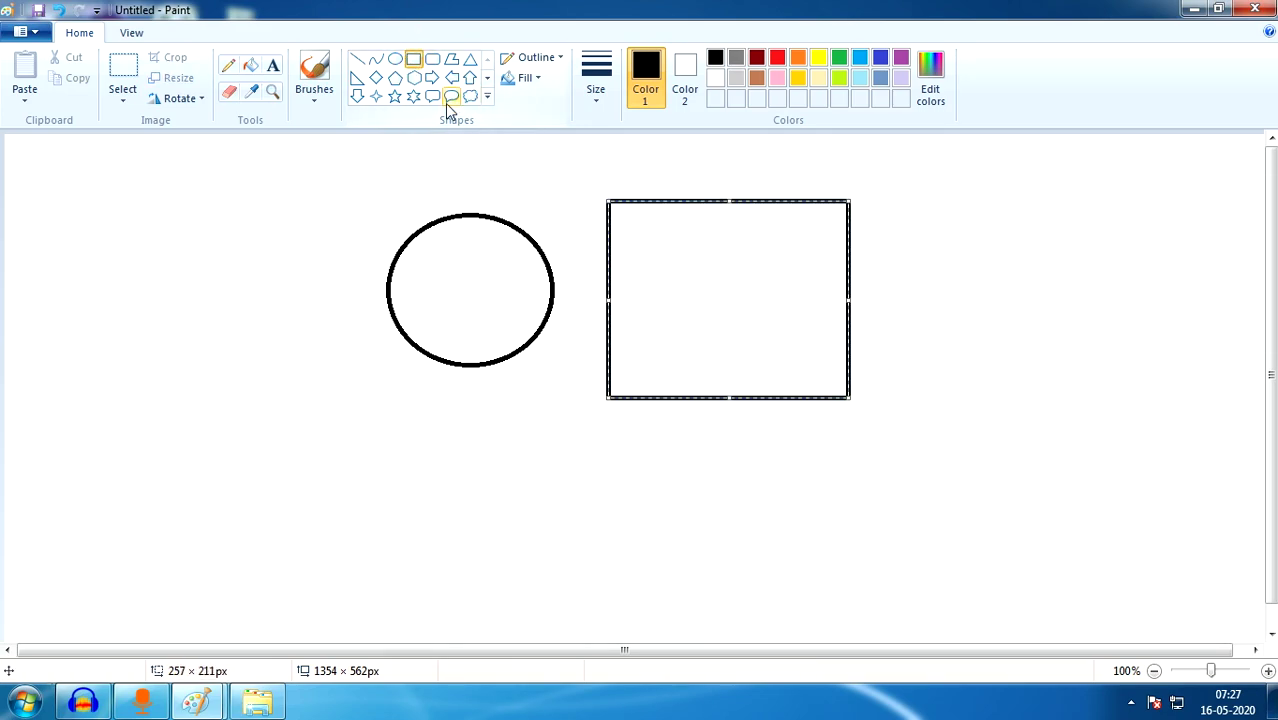
left_click(409, 62)
Draw a rounded rectangle left of the ellipse and a triangle about 175 × 196 px right of the rectangle.
left_click(433, 62)
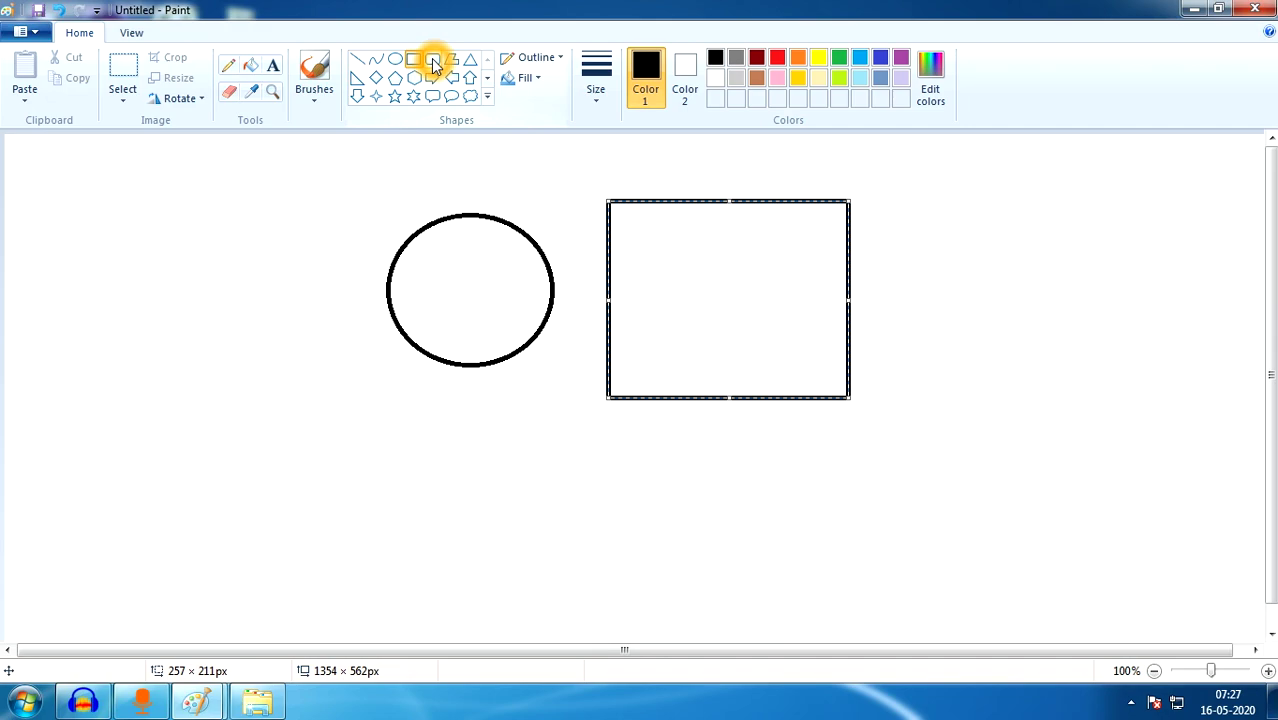
left_click_drag(157, 205, 336, 332)
left_click(470, 60)
left_click_drag(987, 241, 1150, 423)
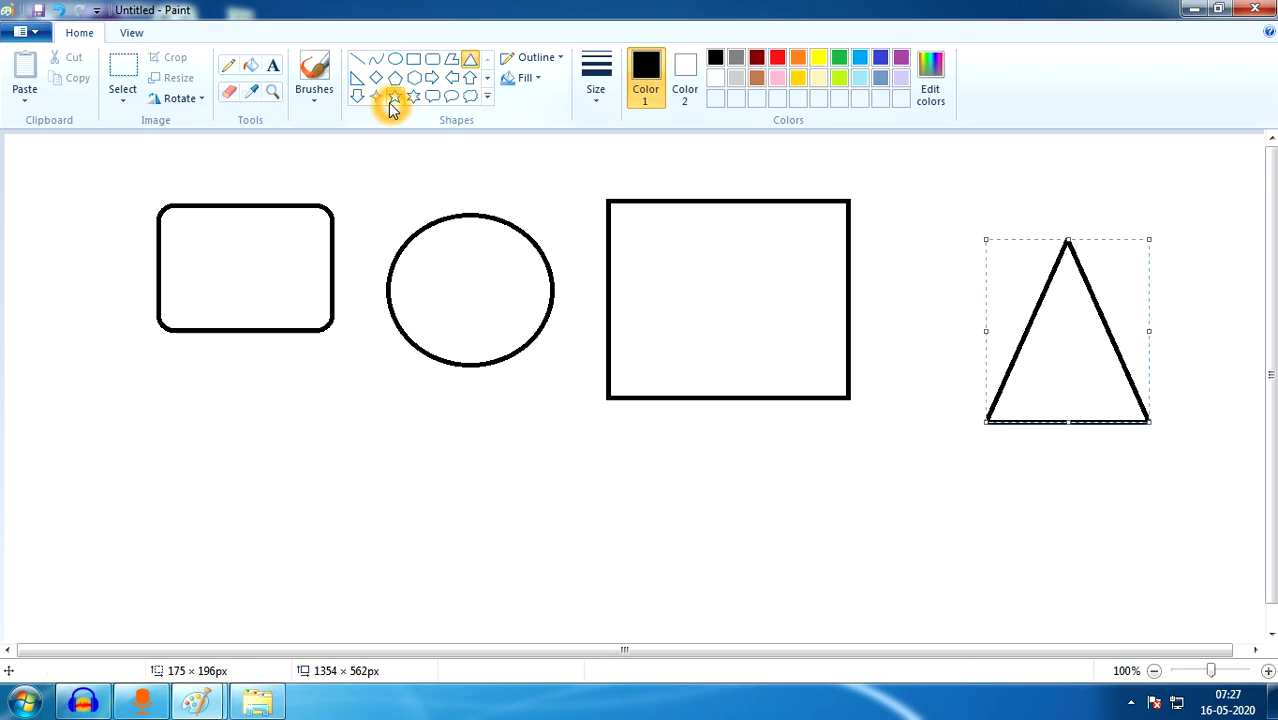
Draw a five-point star about 161 × 156 px below the rounded rectangle.
left_click(394, 96)
left_click_drag(212, 392, 363, 538)
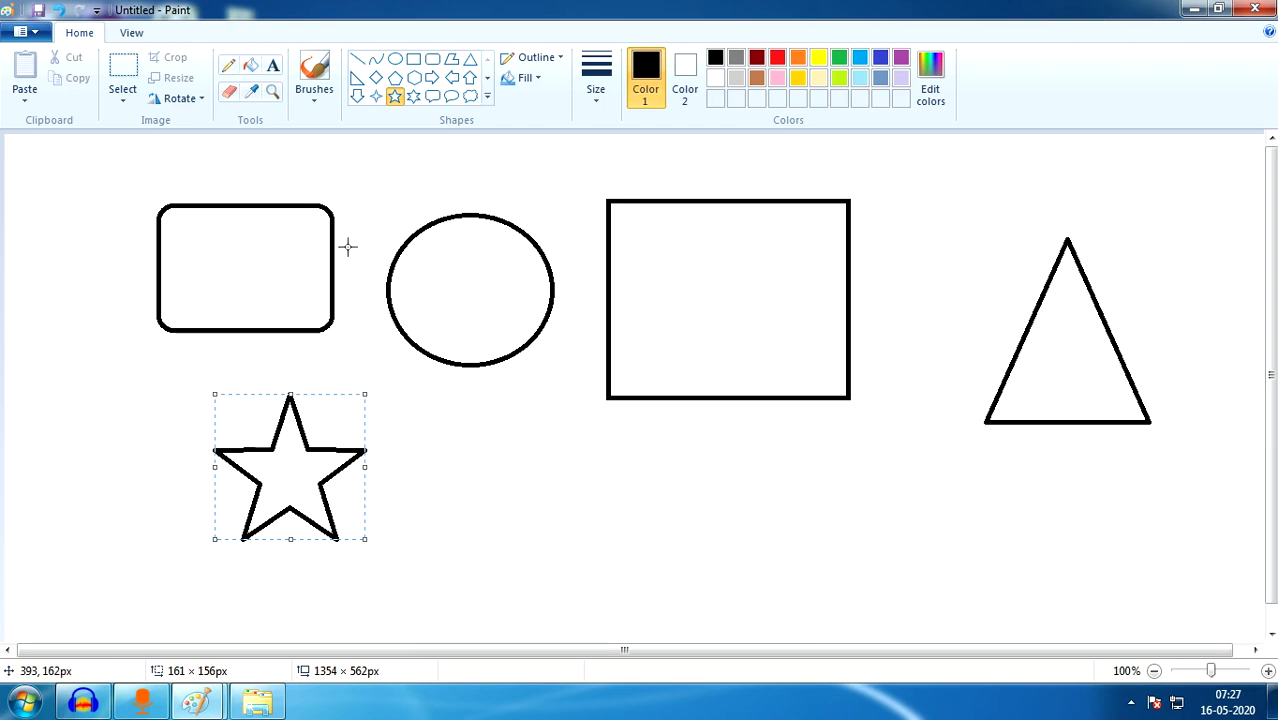
Fill the rounded rectangle with red and the ellipse with lime.
left_click(256, 67)
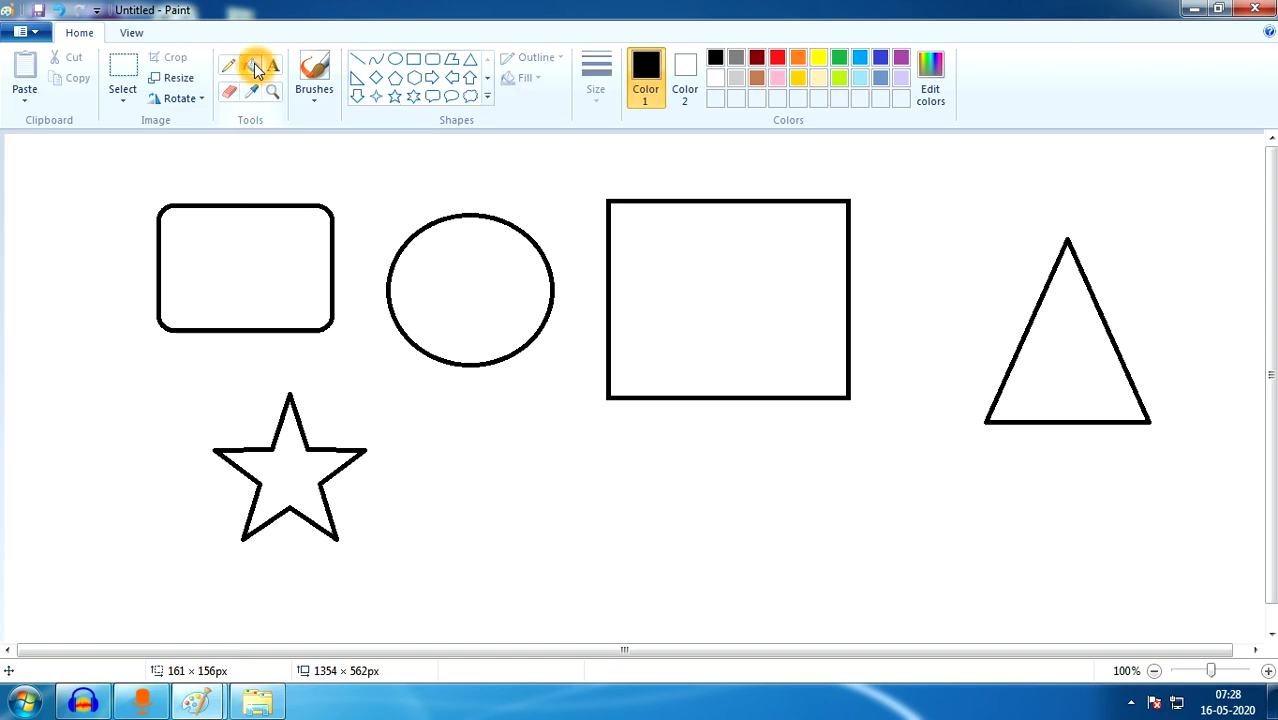
left_click(778, 59)
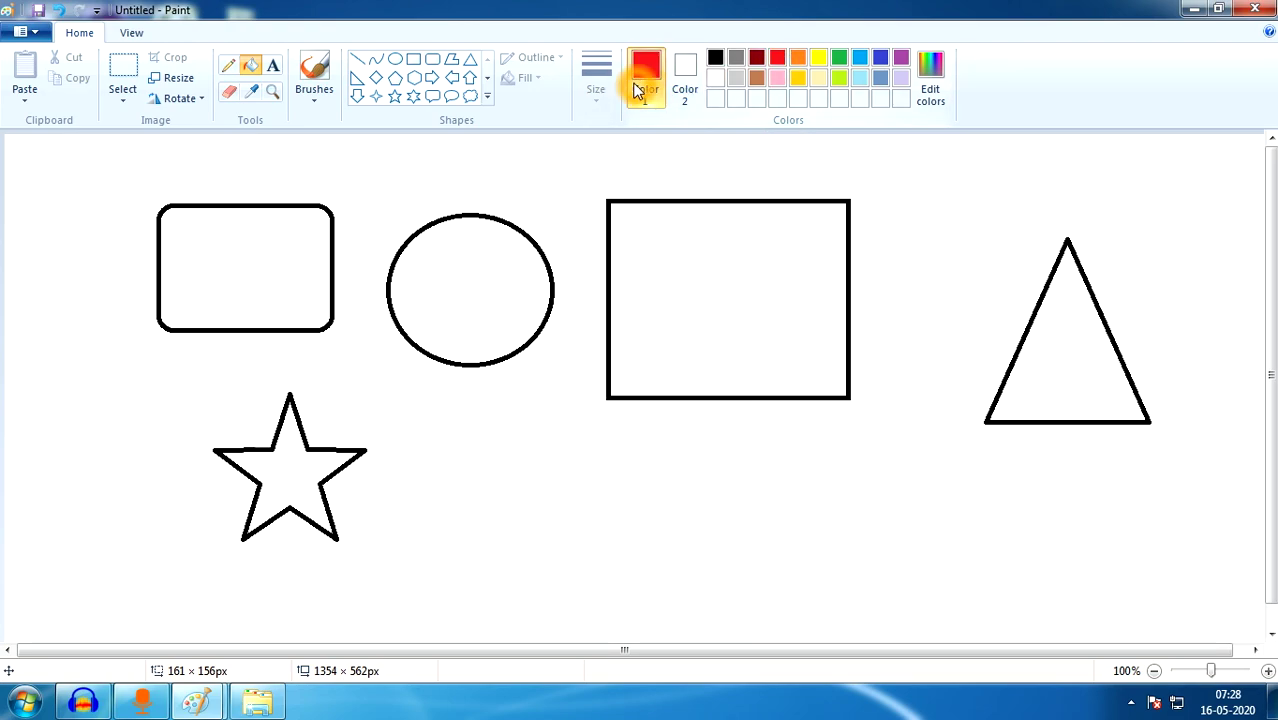
left_click(265, 264)
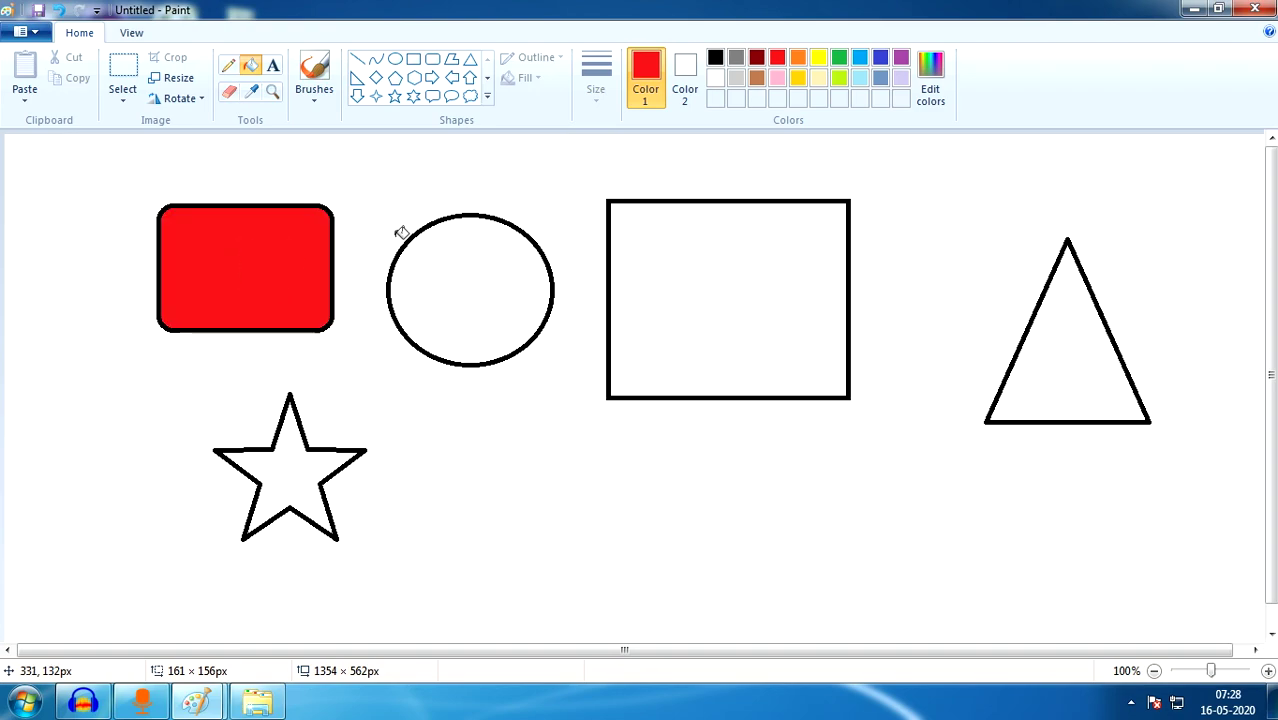
left_click(839, 78)
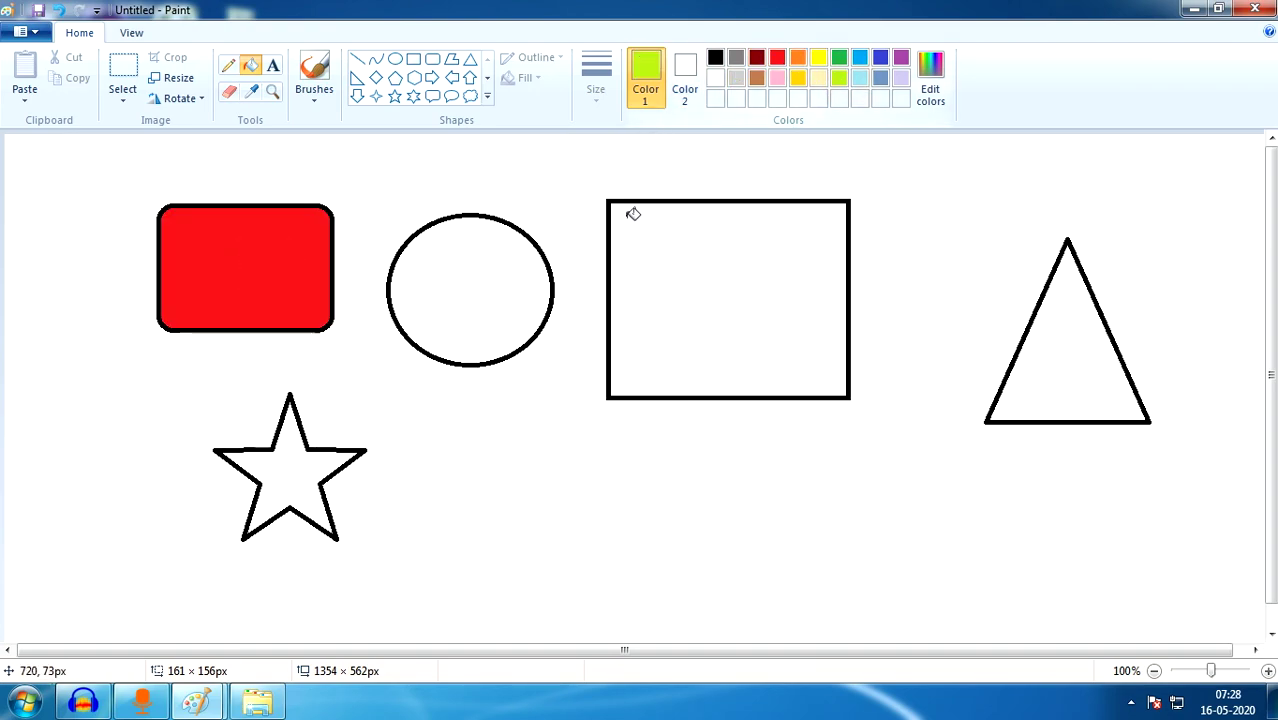
left_click(441, 290)
Fill the large rectangle with light blue and the triangle with purple.
left_click(840, 57)
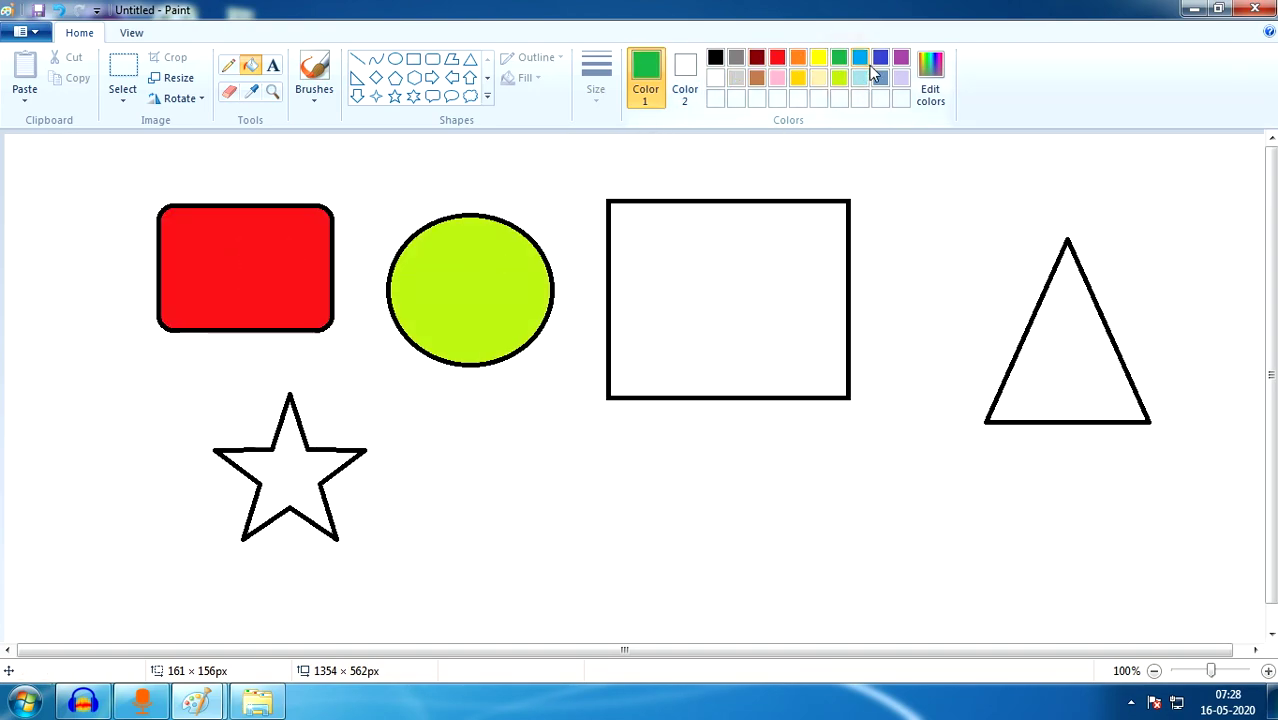
left_click(860, 57)
left_click(724, 256)
left_click(903, 57)
left_click(1087, 348)
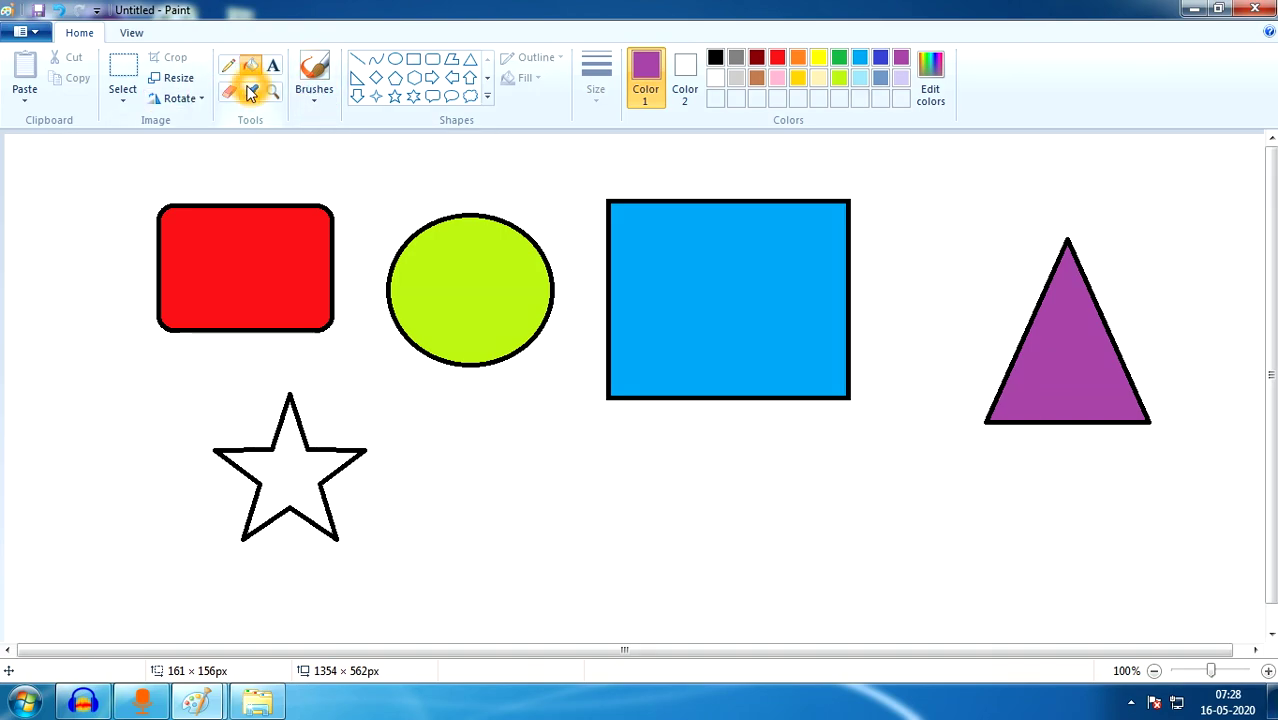
Select the whole drawing and delete it to clear the canvas.
key("ctrl+a")
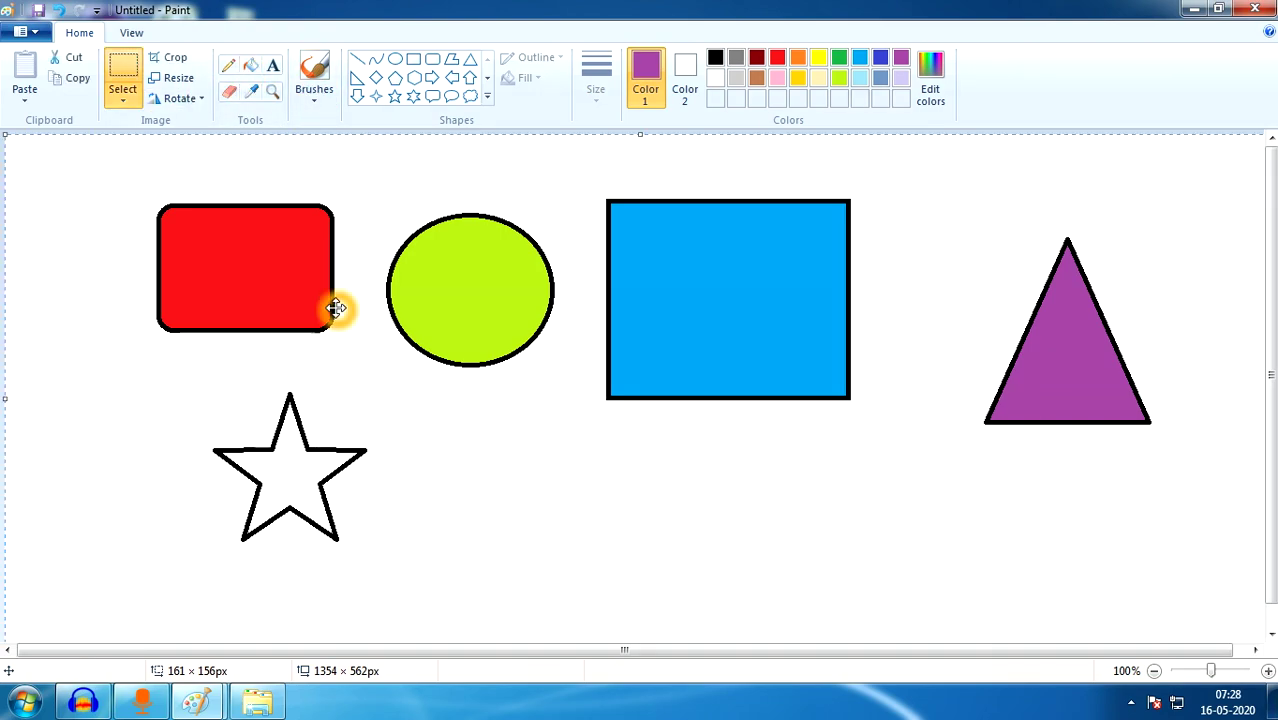
left_click(125, 70)
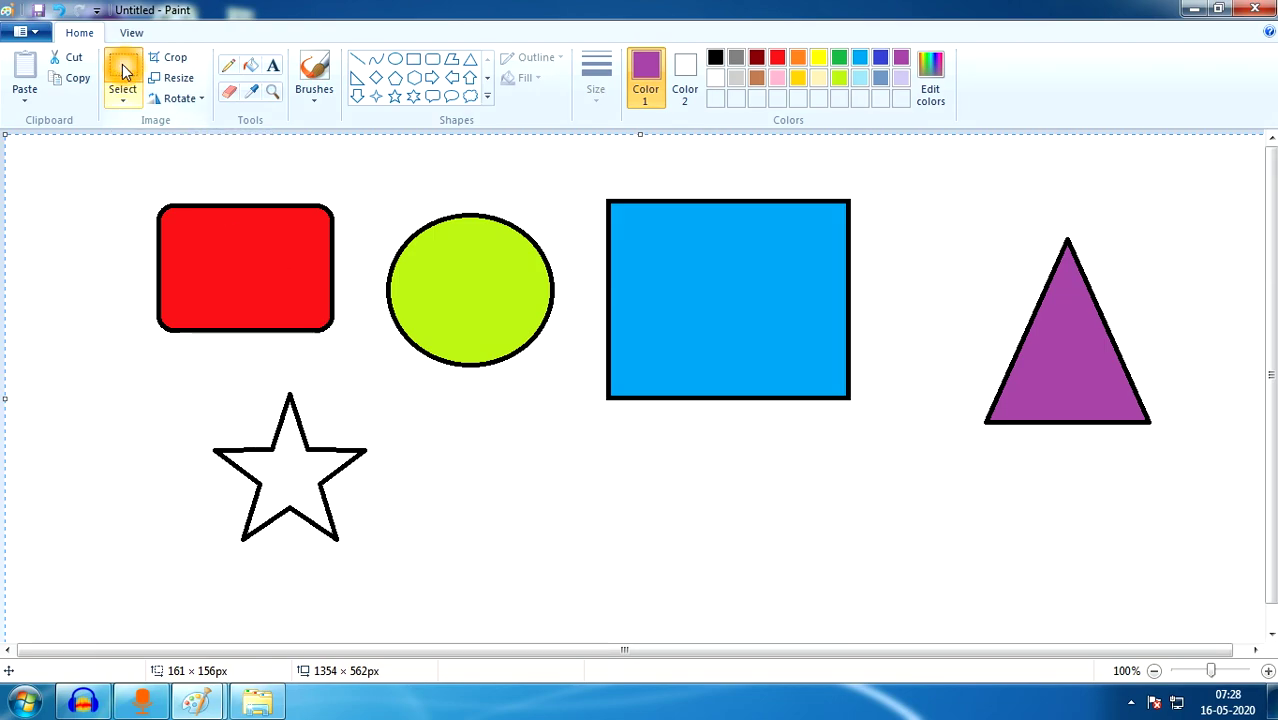
key("Delete")
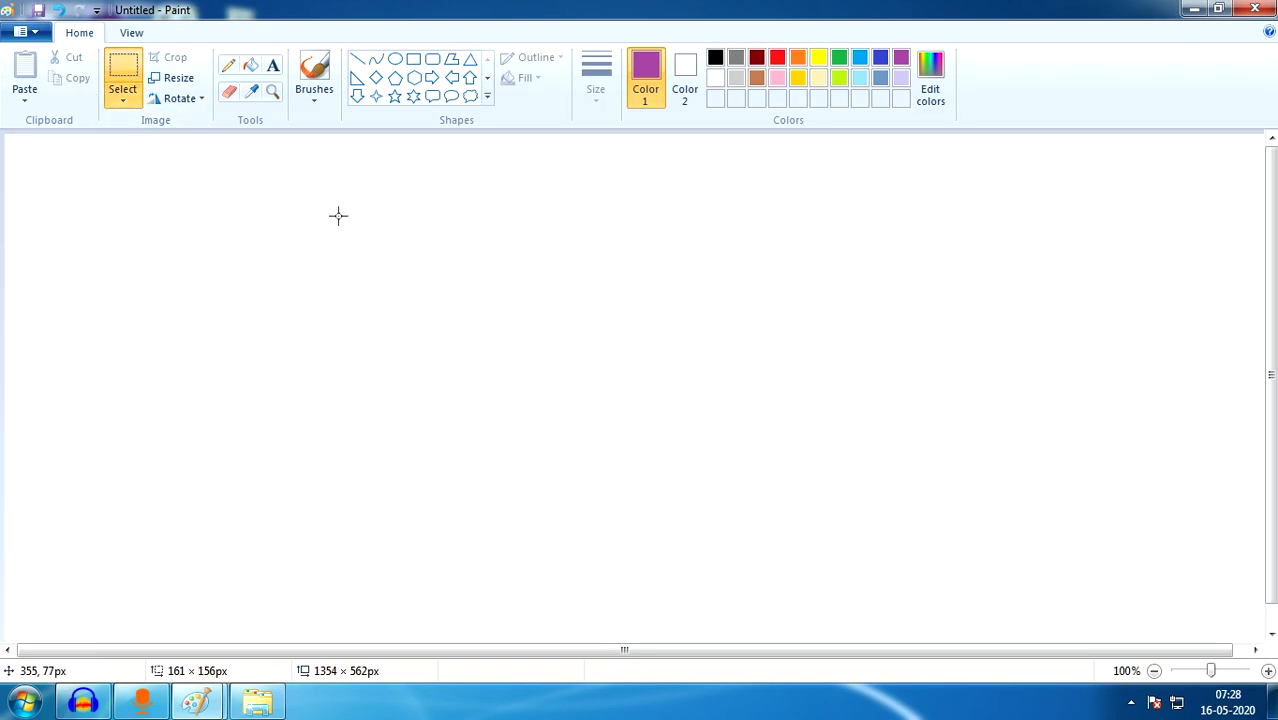
Add the purple text "adsfsdf" in Calibri 24 with a transparent background, in a box about 323 × 91 px along the canvas's upper edge.
left_click(274, 68)
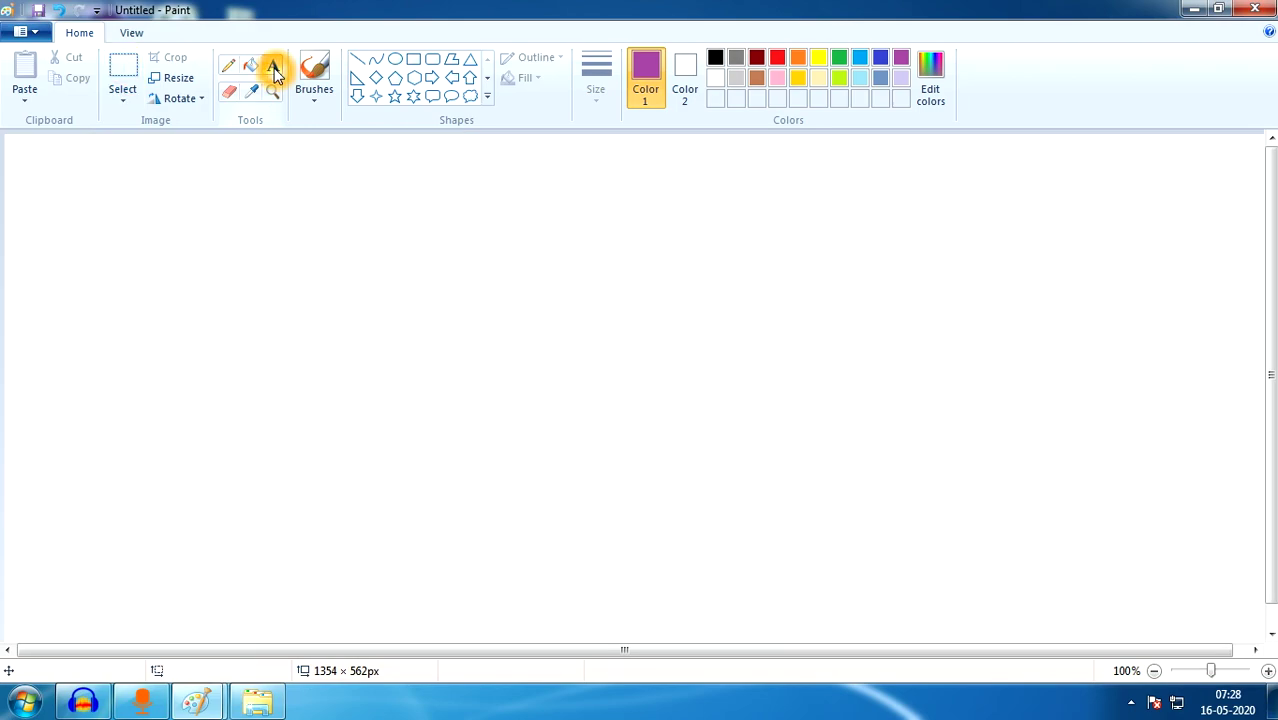
left_click_drag(745, 142, 855, 204)
left_click_drag(1045, 224, 1047, 225)
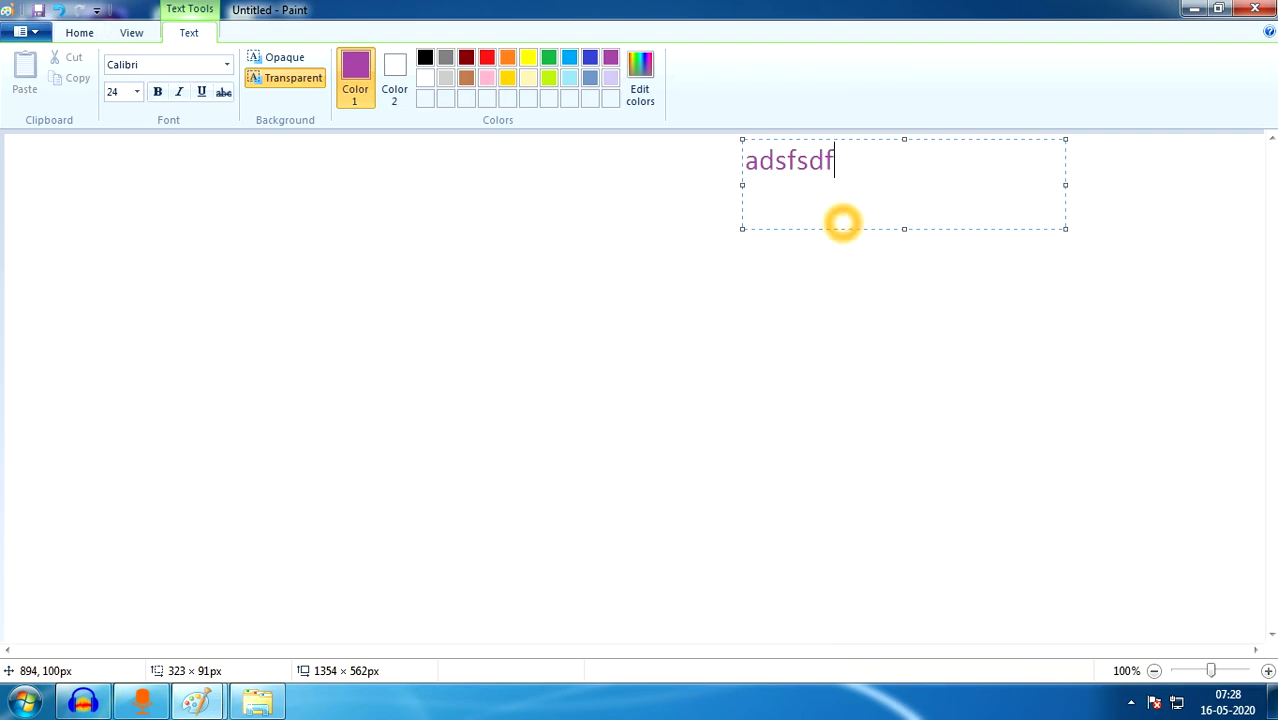
left_click(163, 65)
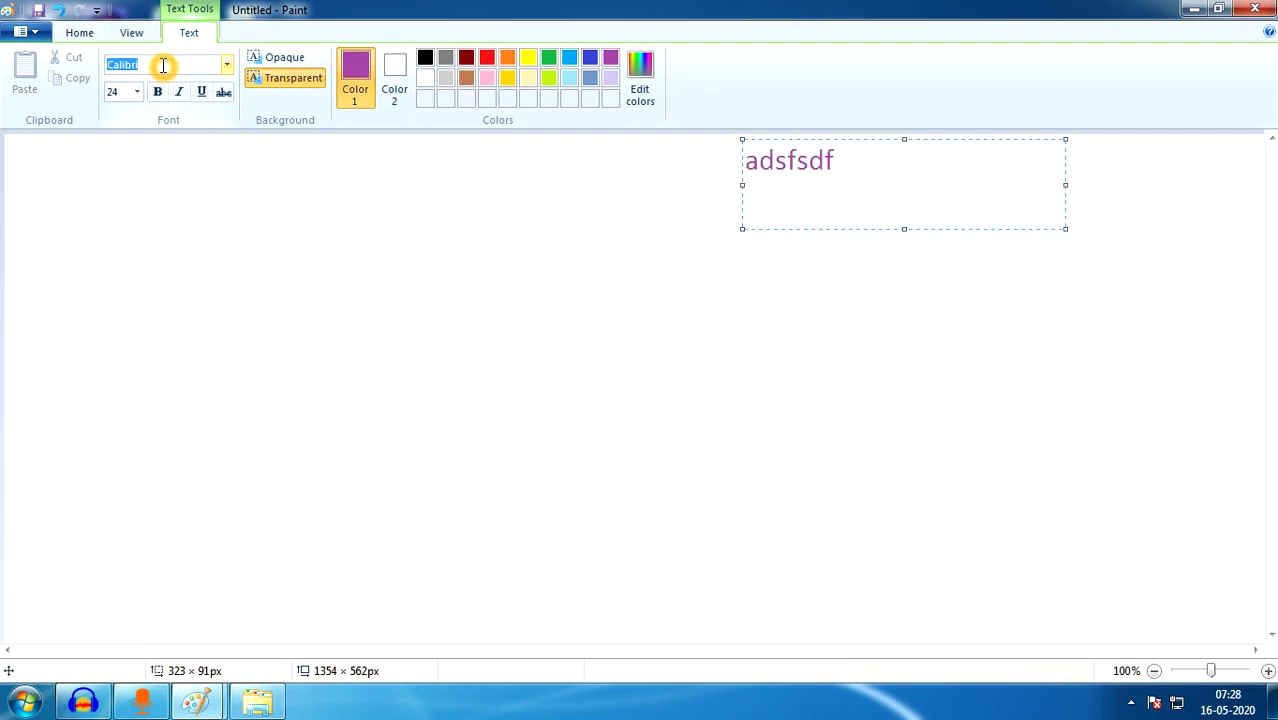
left_click(120, 91)
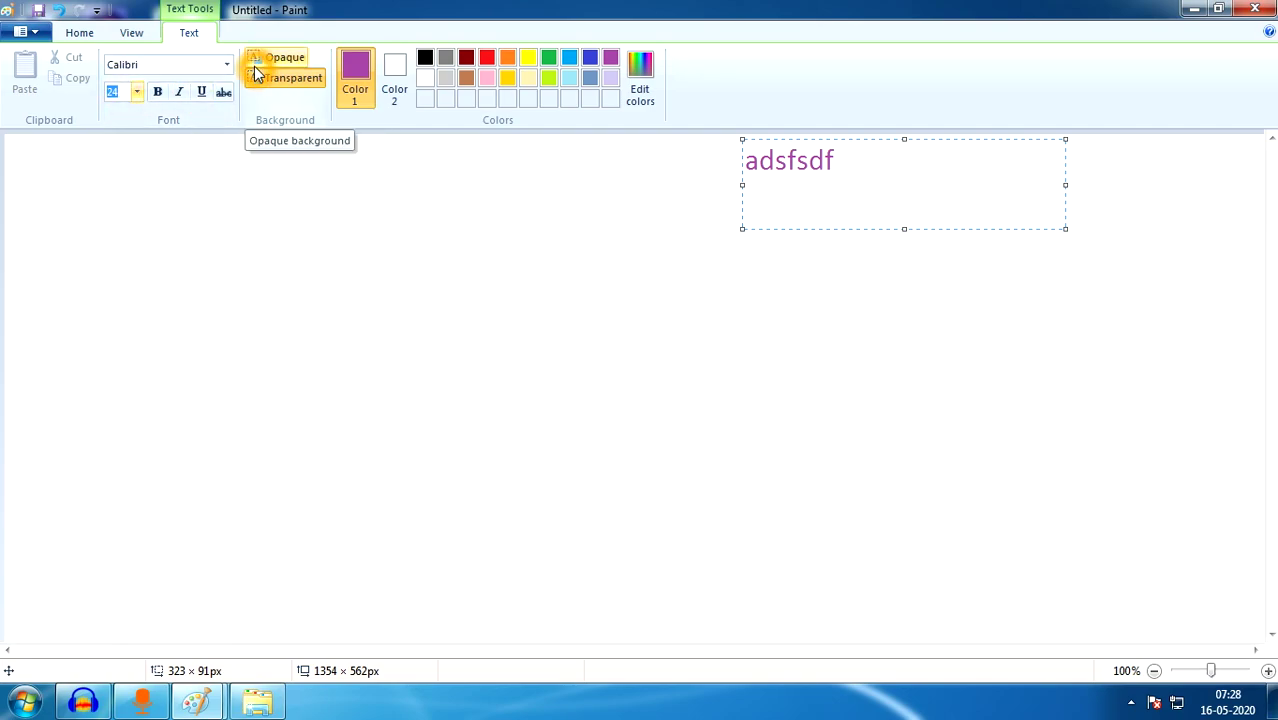
left_click(645, 222)
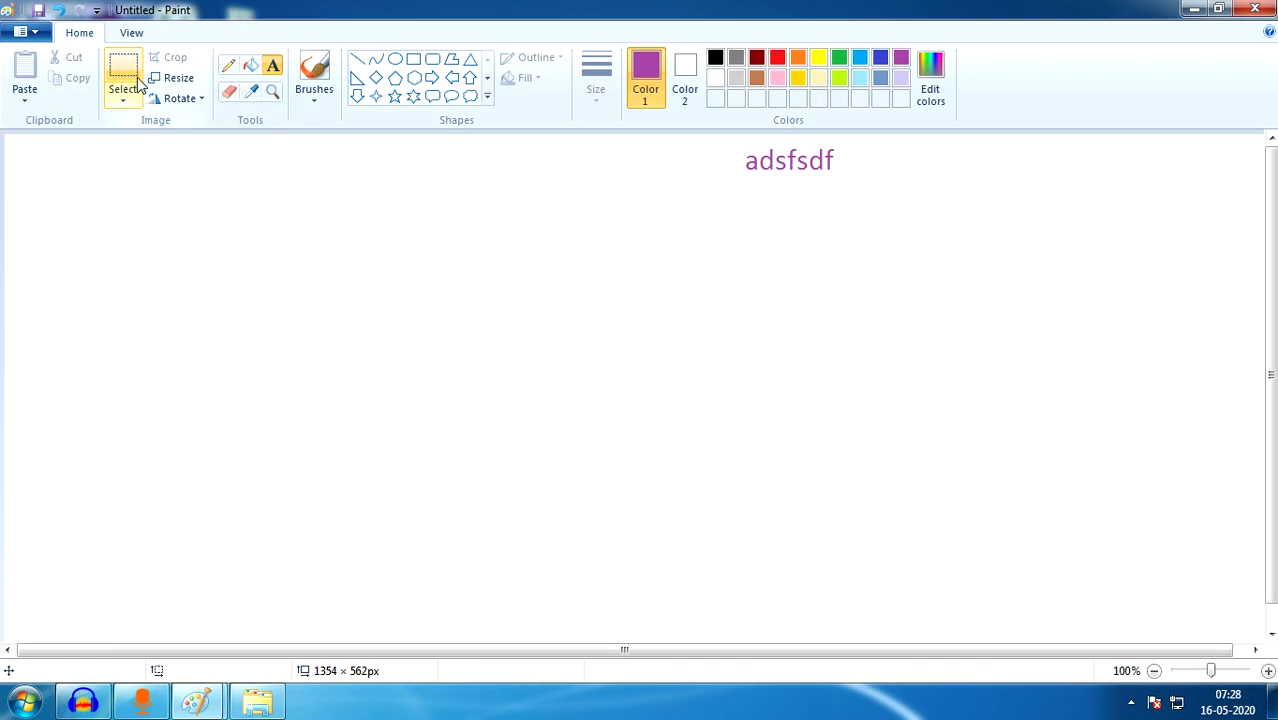
Erase the purple text with the Eraser.
left_click(228, 95)
mouse_move(884, 205)
left_mouse_down()
mouse_move(849, 164)
mouse_move(742, 163)
left_mouse_up()
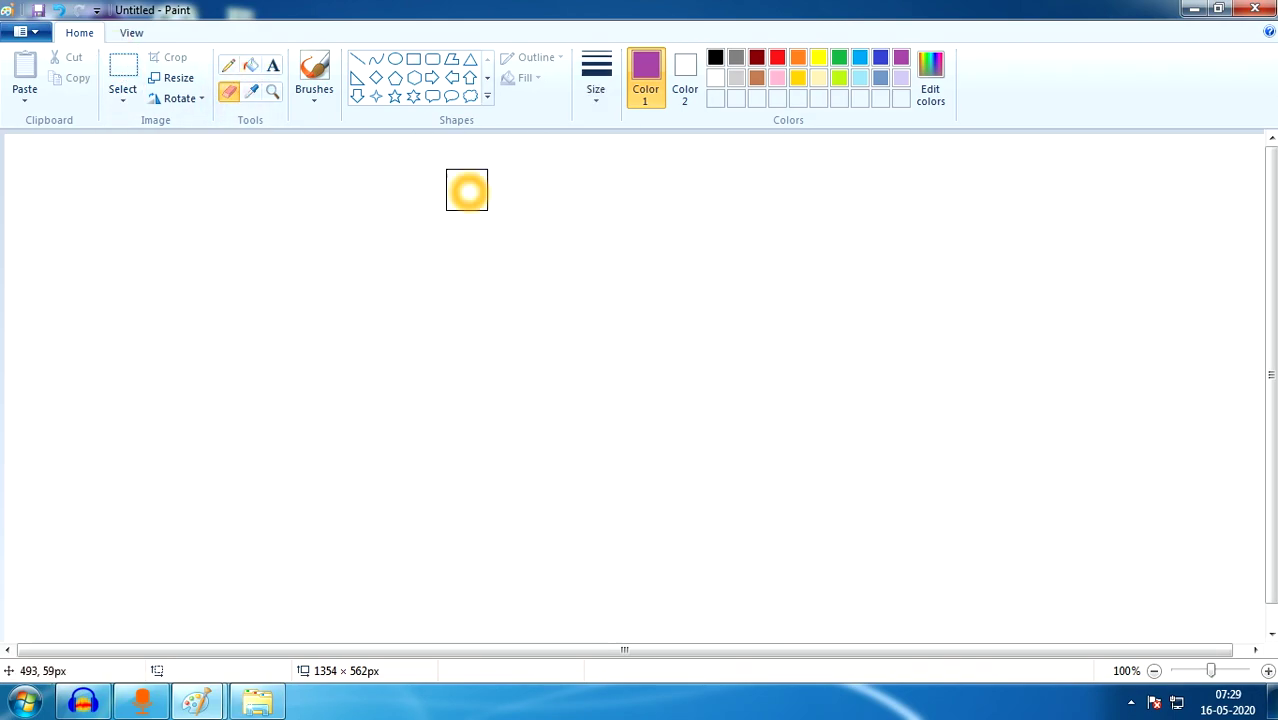
Draw a purple-outlined rectangle about 298 × 212 px, left of the canvas centre.
left_click(357, 63)
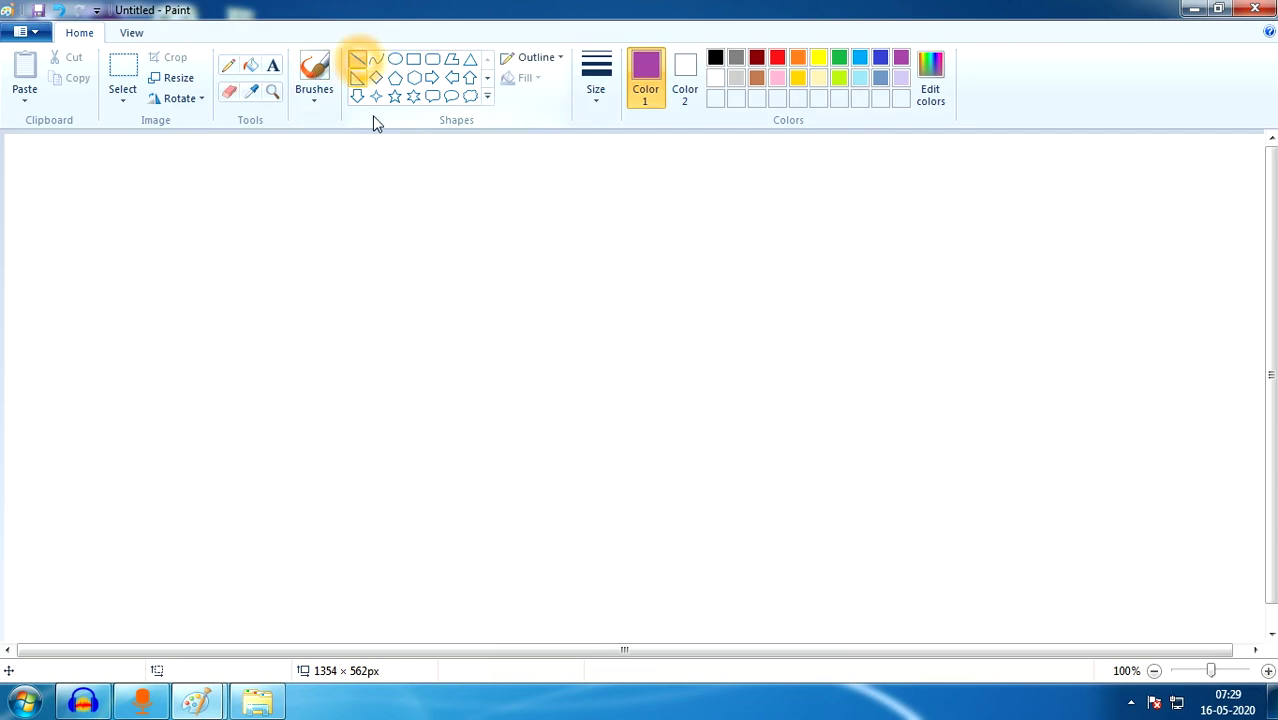
left_click(413, 59)
left_click_drag(390, 233, 672, 433)
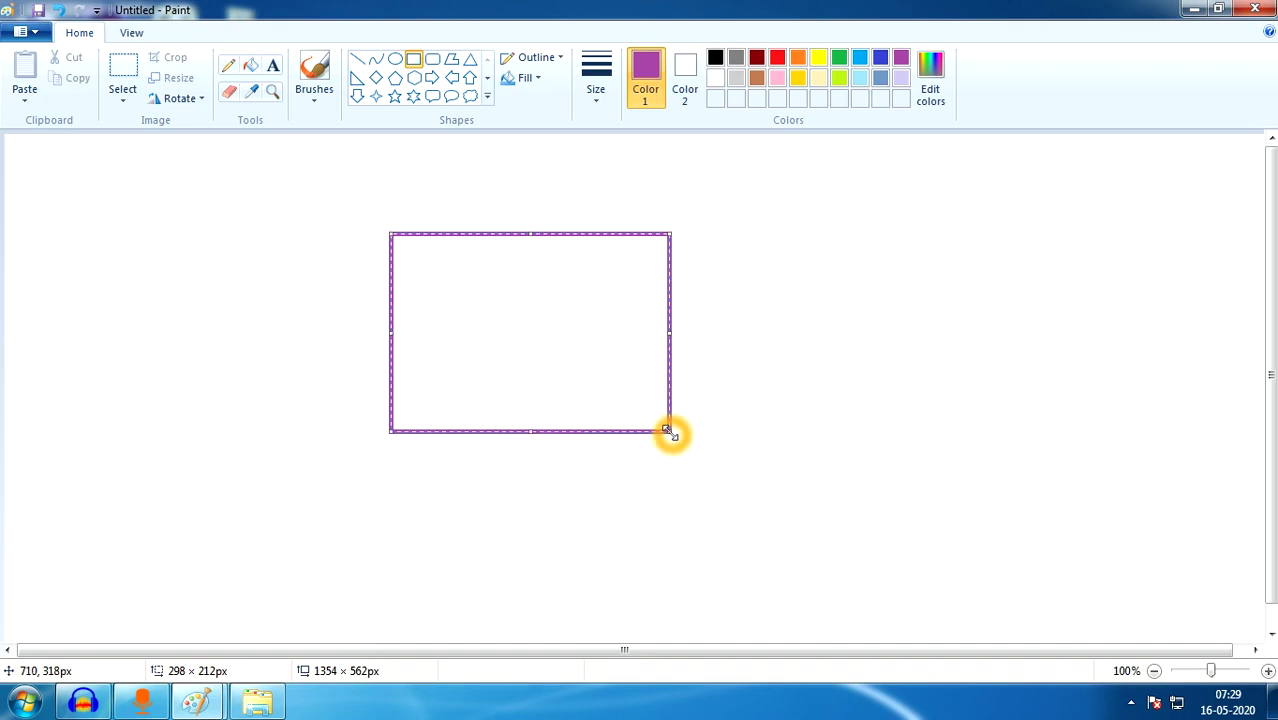
left_click(608, 340)
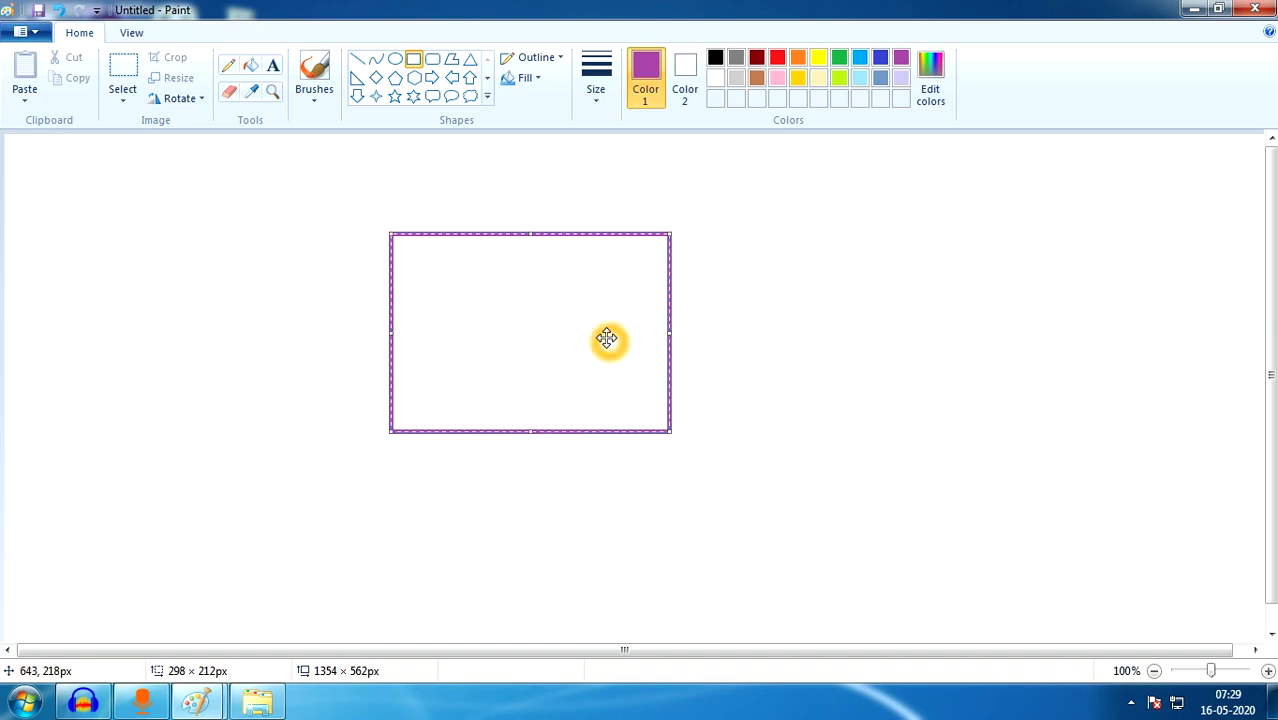
left_click(604, 179)
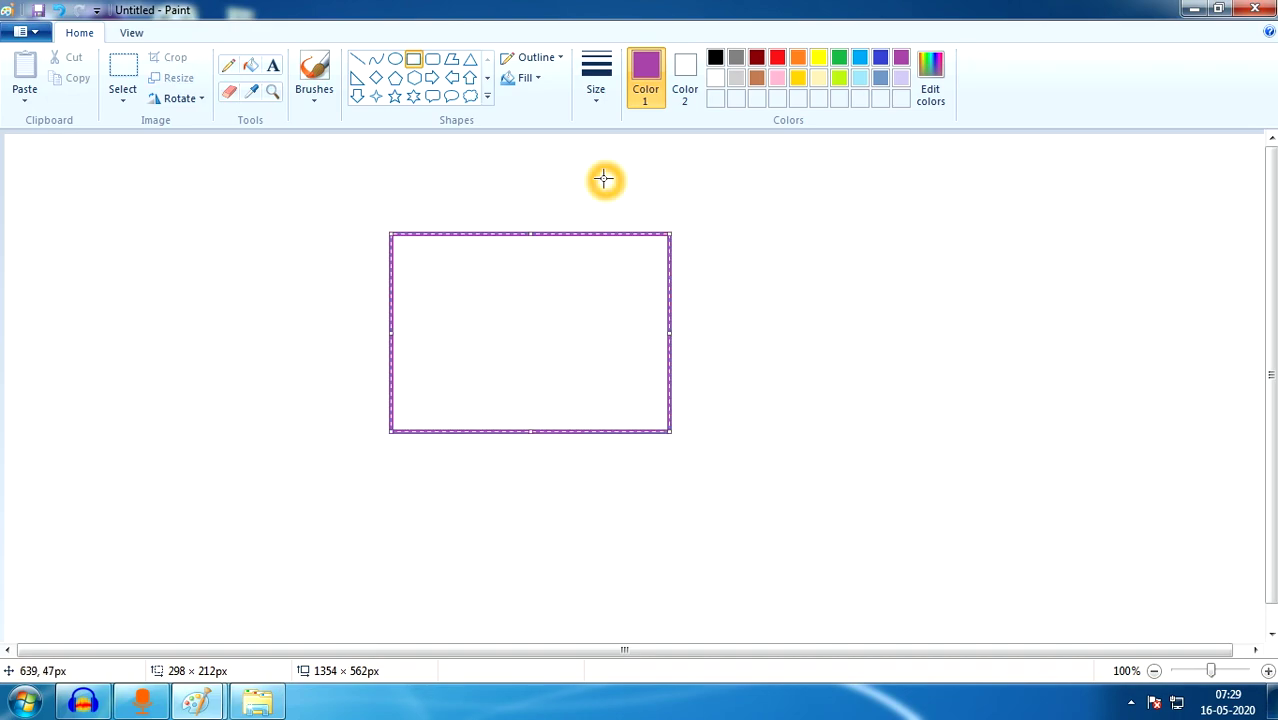
Set the rectangle's outline to the thickest line size, and delete the rectangle.
left_click(600, 92)
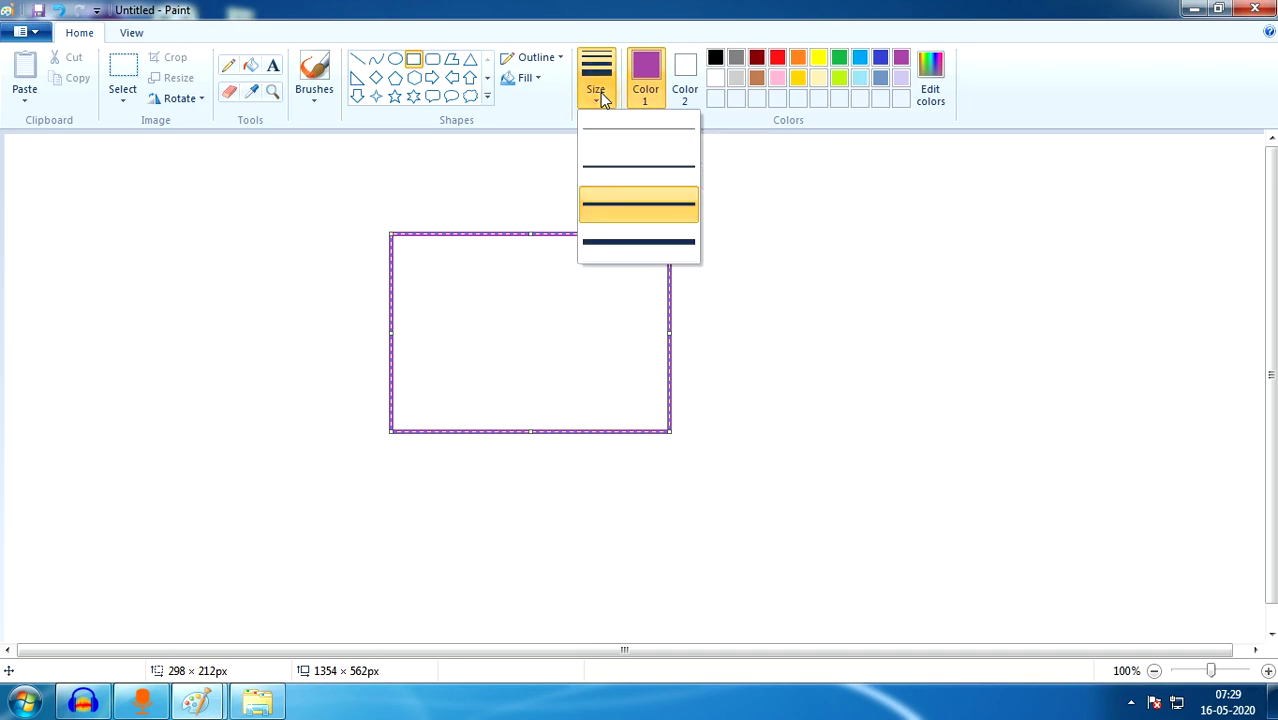
left_click(617, 242)
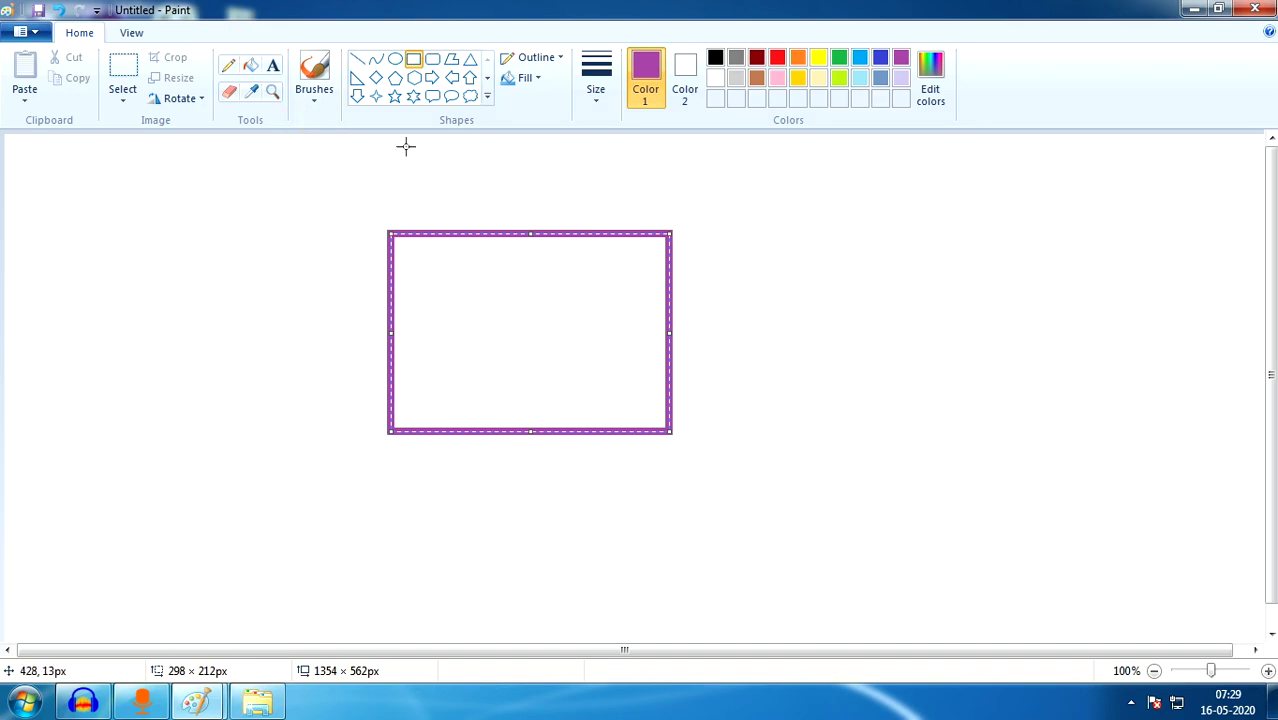
key("Delete")
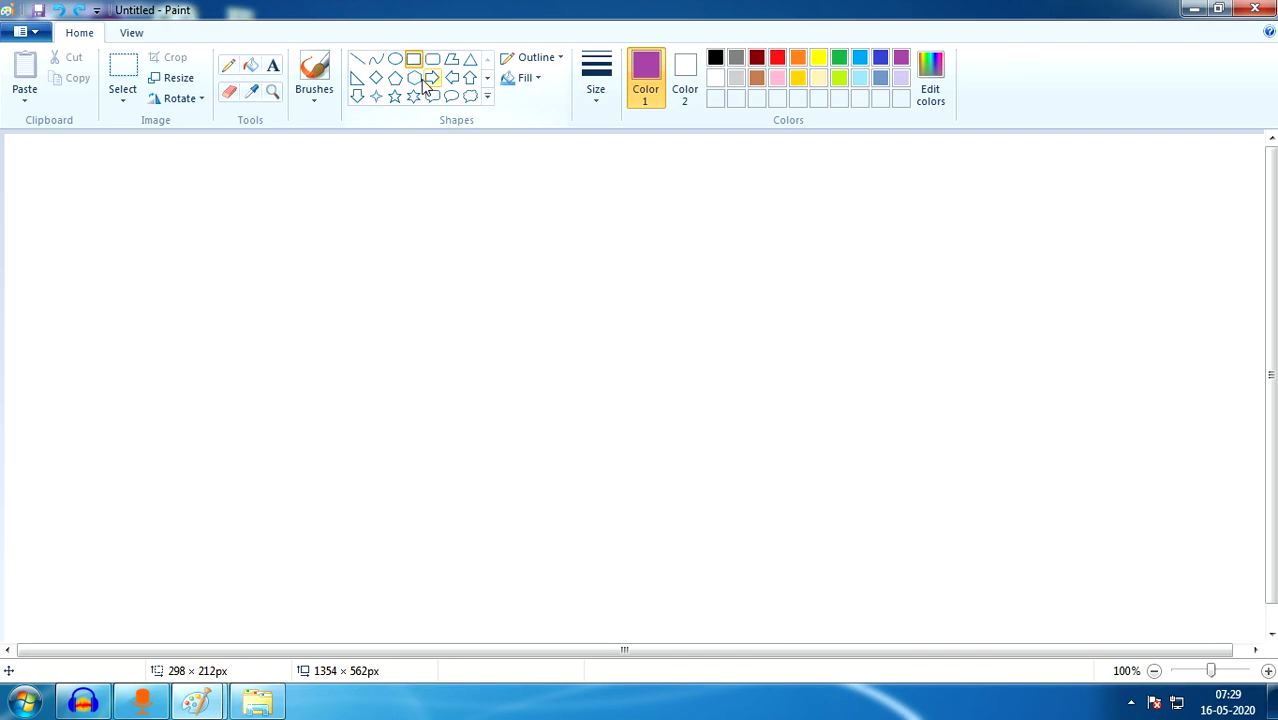
Draw a purple-outlined ellipse about 251 × 168 px left of the canvas centre and fill it with lime.
left_click(400, 60)
left_click_drag(338, 221, 573, 378)
left_click(251, 68)
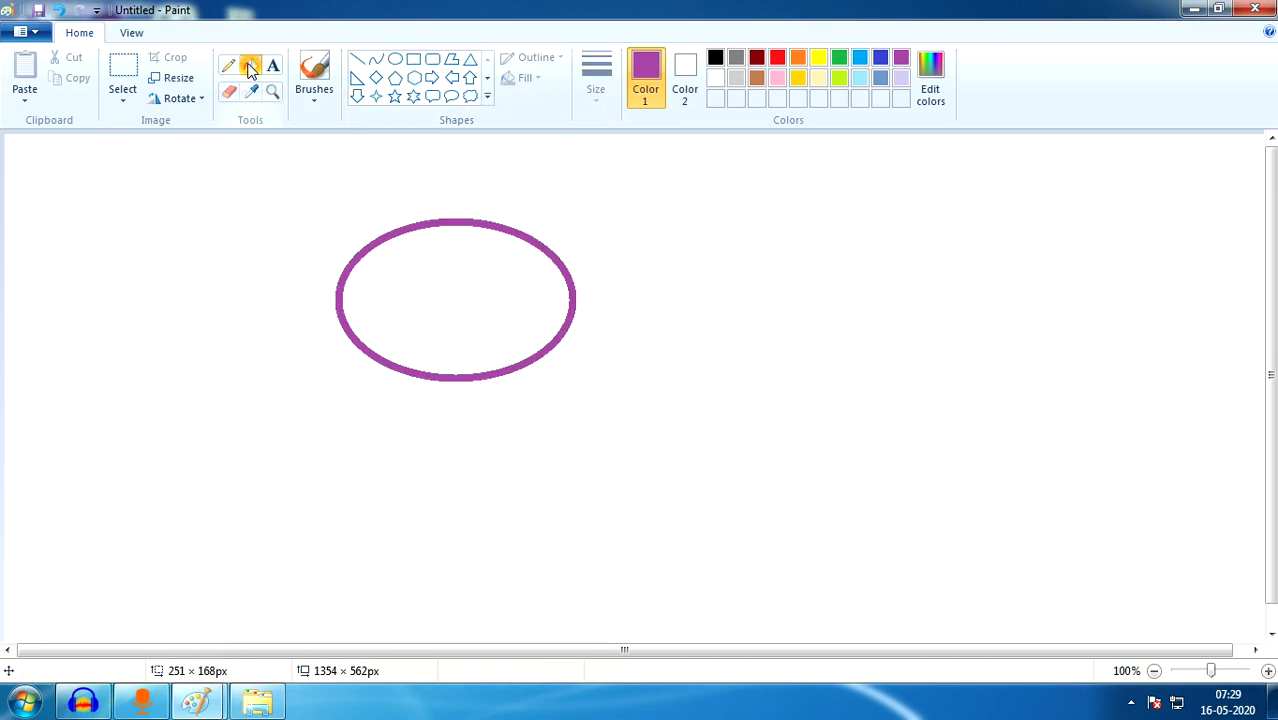
left_click(837, 77)
left_click(493, 267)
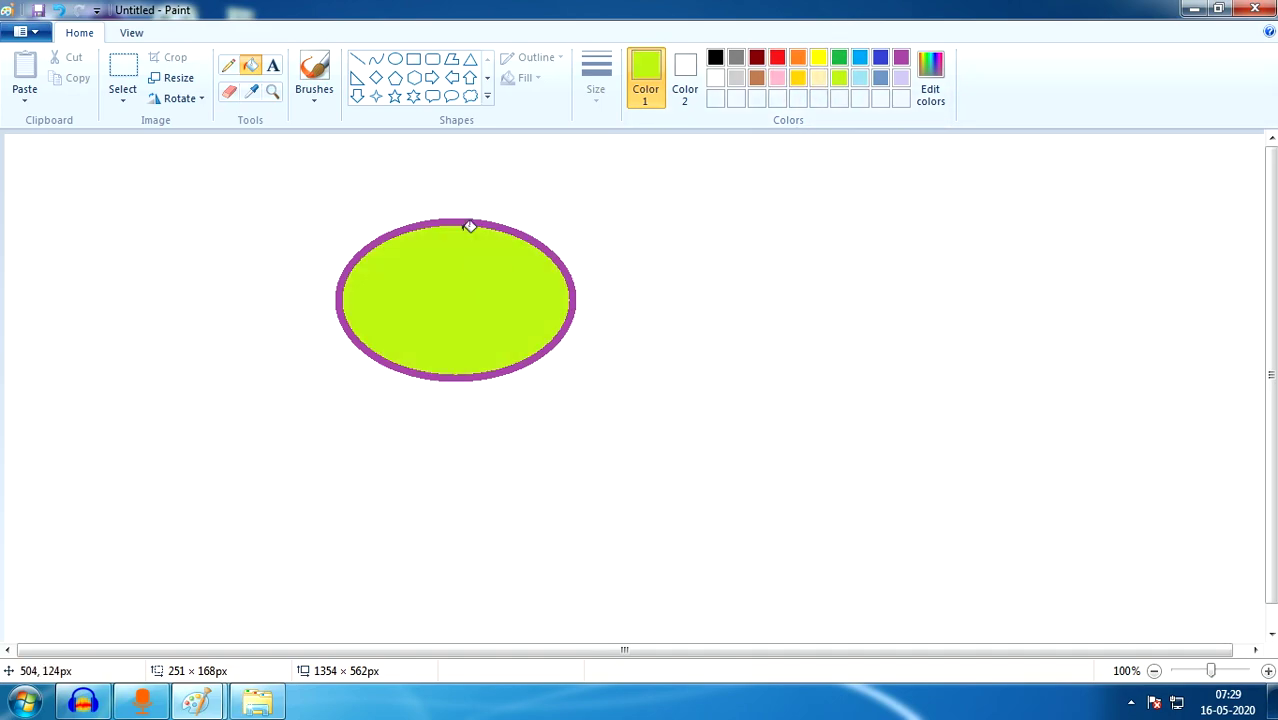
Paint a lime zigzag right of the ellipse with the basic Brush, and cover part of it with wider lime strokes.
left_click(320, 100)
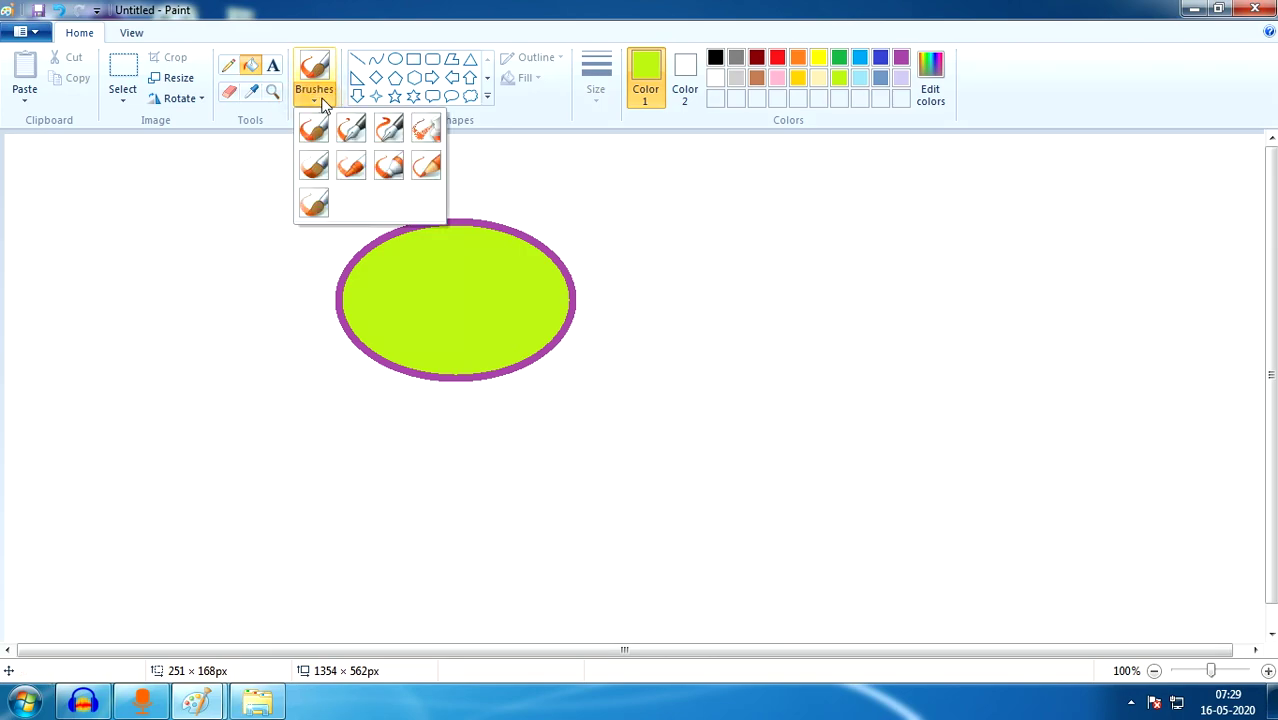
left_click(314, 127)
left_click(630, 245)
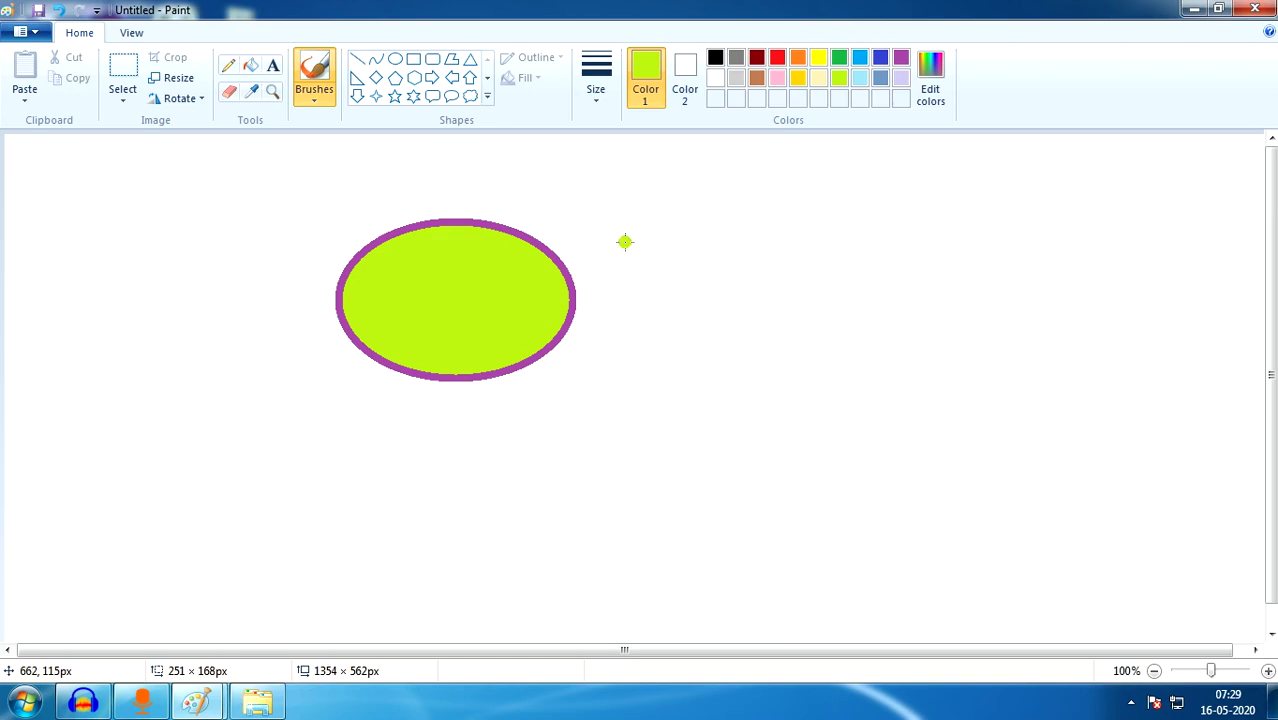
mouse_move(670, 222)
left_mouse_down()
mouse_move(673, 273)
mouse_move(694, 278)
mouse_move(709, 241)
mouse_move(760, 262)
mouse_move(780, 246)
mouse_move(822, 292)
mouse_move(852, 288)
left_mouse_up()
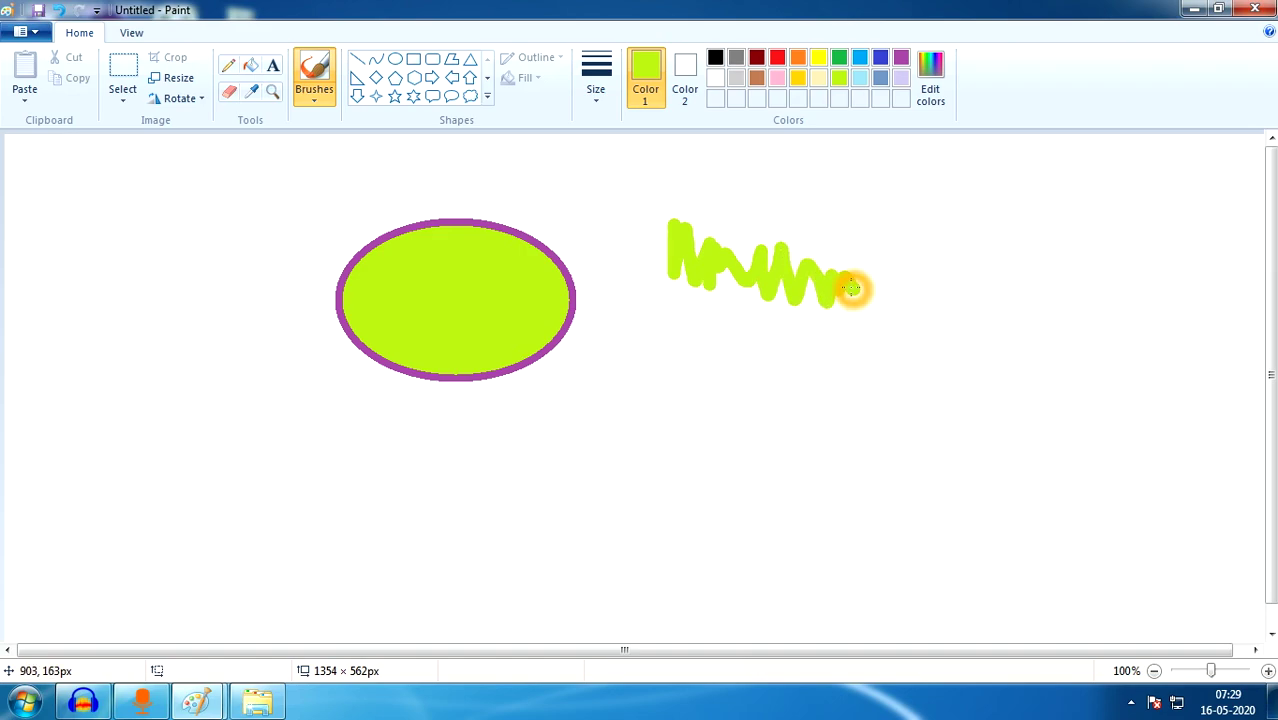
mouse_move(852, 288)
left_mouse_down()
mouse_move(778, 293)
mouse_move(775, 269)
mouse_move(764, 302)
mouse_move(695, 289)
mouse_move(754, 299)
left_mouse_up()
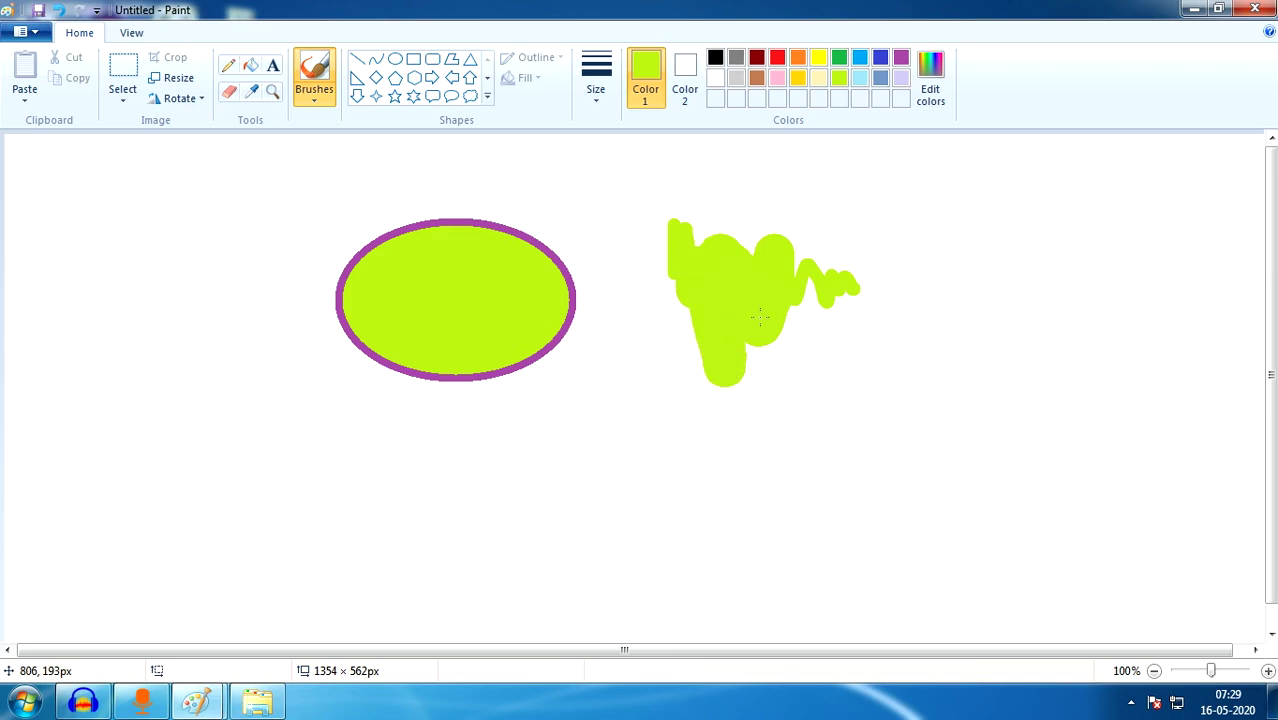
Spray red Airbrush dots and strokes over the lime scribble and inside the lime ellipse.
left_click(315, 104)
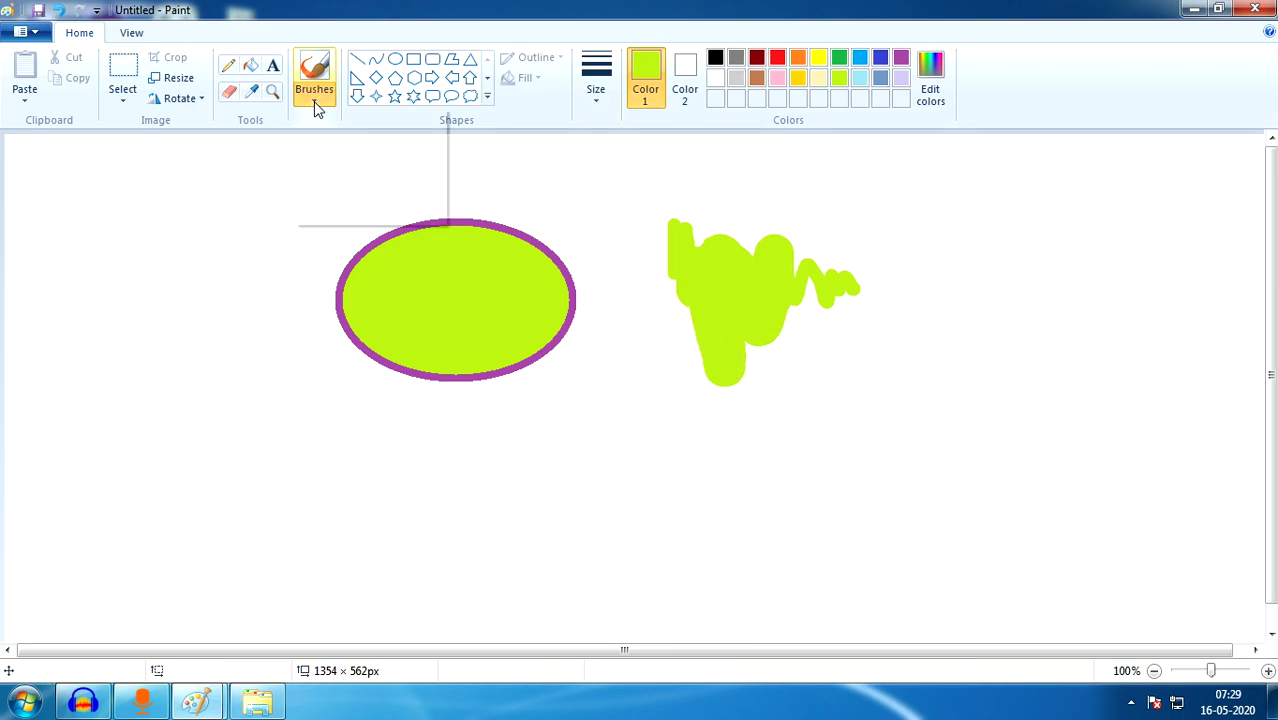
left_click(426, 128)
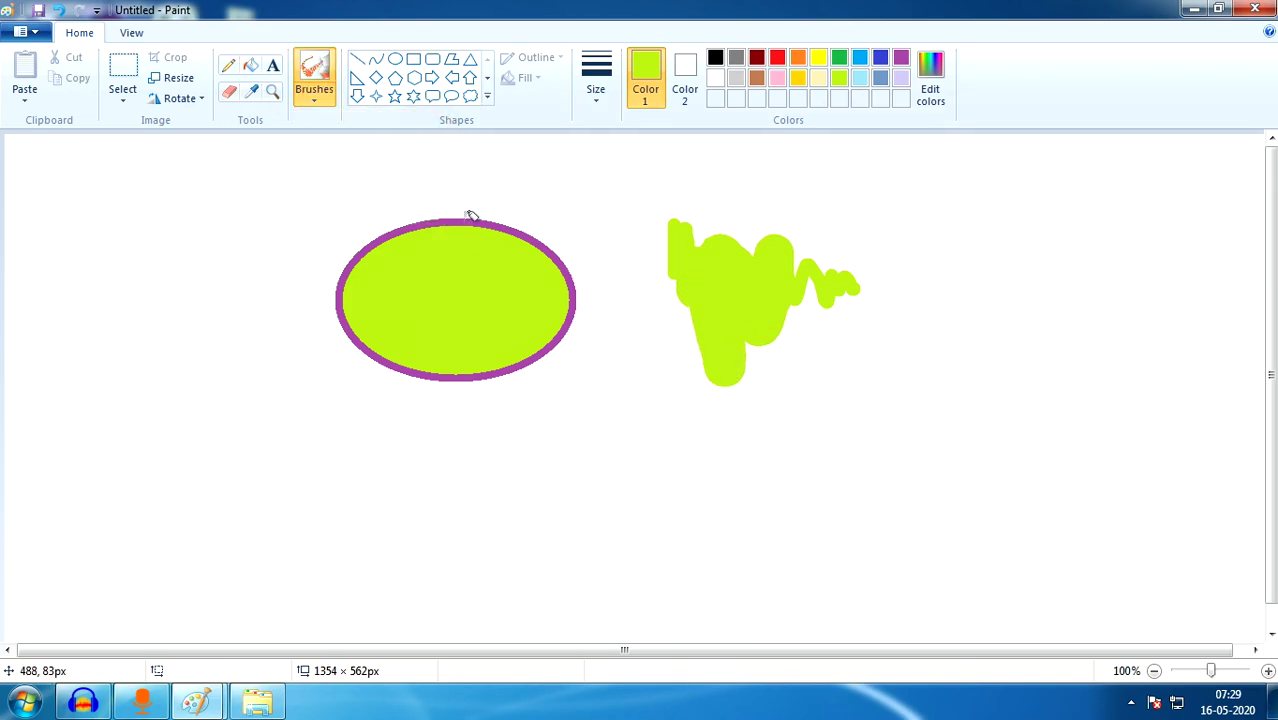
left_click(779, 60)
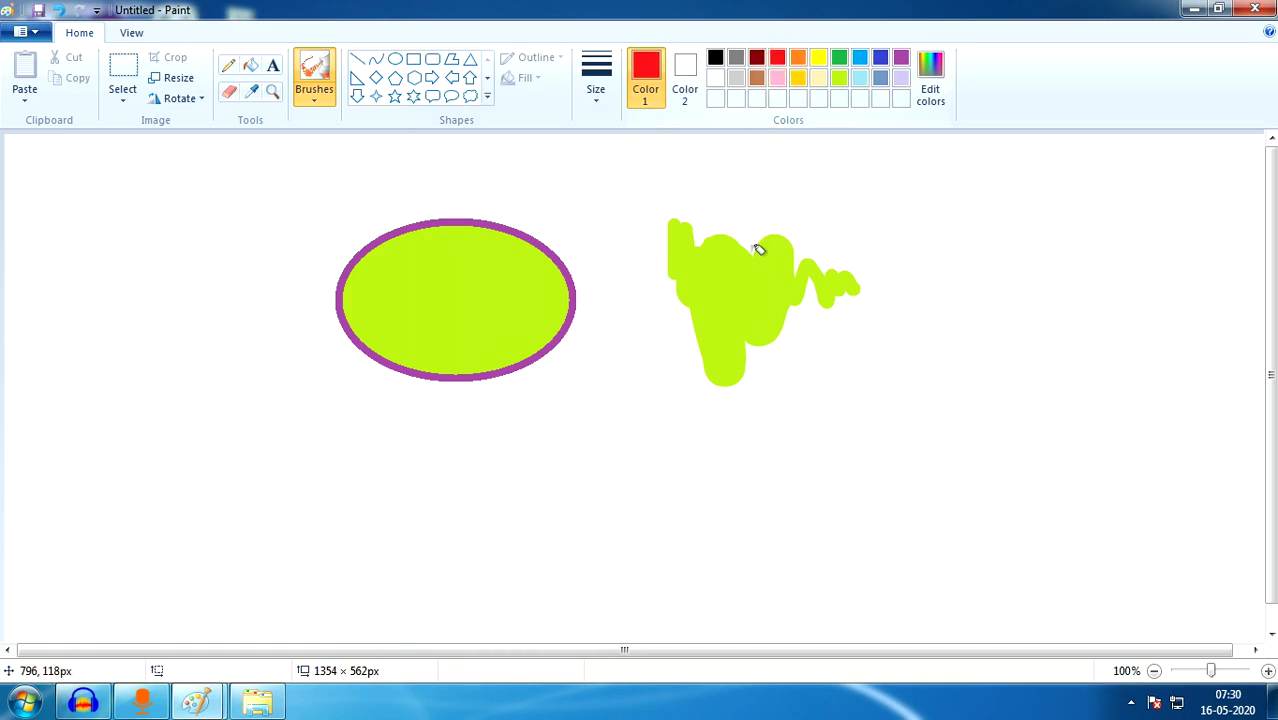
left_click(715, 276)
mouse_move(769, 281)
left_mouse_down()
mouse_move(731, 318)
mouse_move(732, 296)
mouse_move(684, 272)
mouse_move(706, 262)
left_mouse_up()
left_click(525, 287)
mouse_move(405, 298)
left_mouse_down()
mouse_move(408, 285)
mouse_move(476, 262)
mouse_move(515, 290)
mouse_move(410, 342)
mouse_move(405, 277)
left_mouse_up()
left_click(467, 316)
left_click(714, 350)
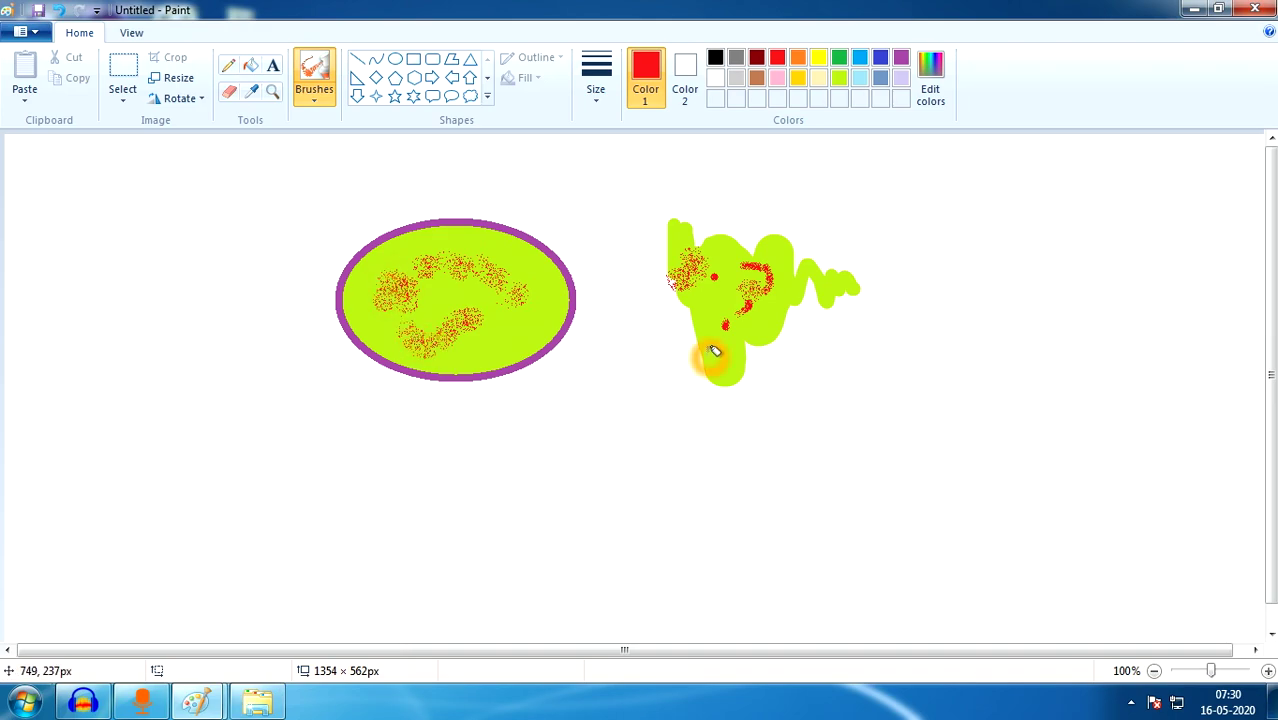
left_click(333, 93)
left_click(551, 148)
left_click(567, 205)
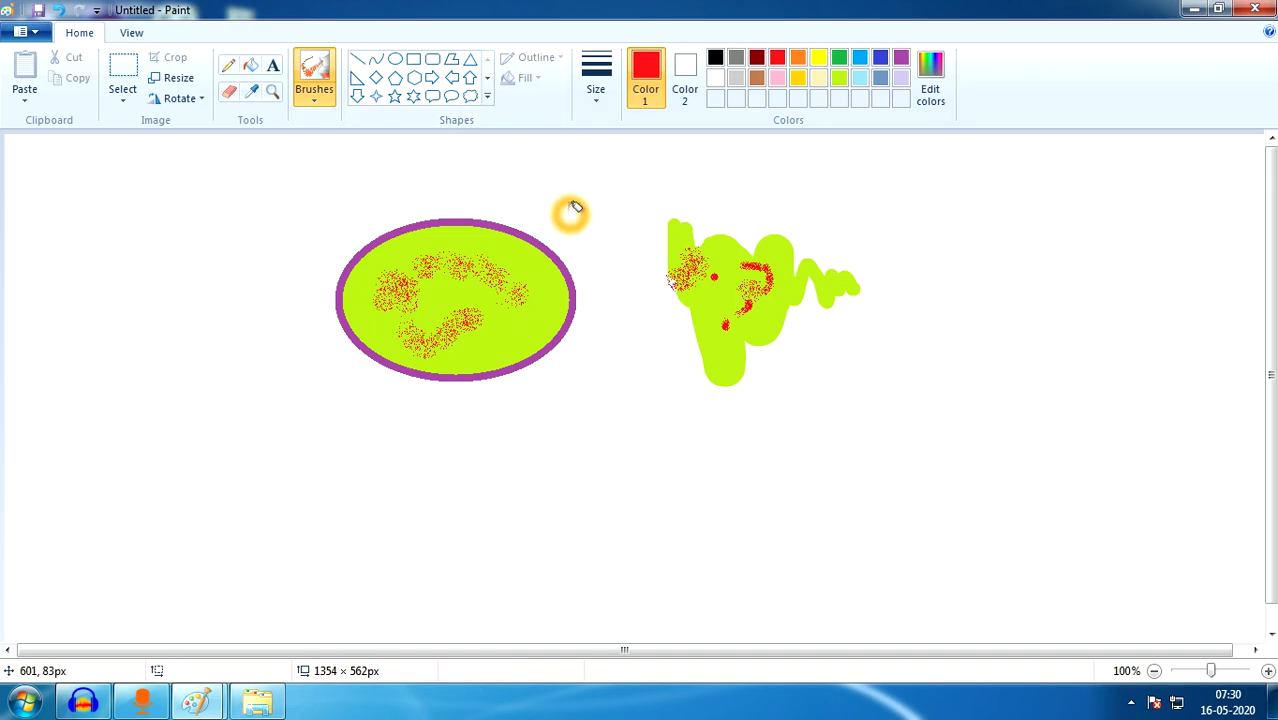
left_click(420, 220)
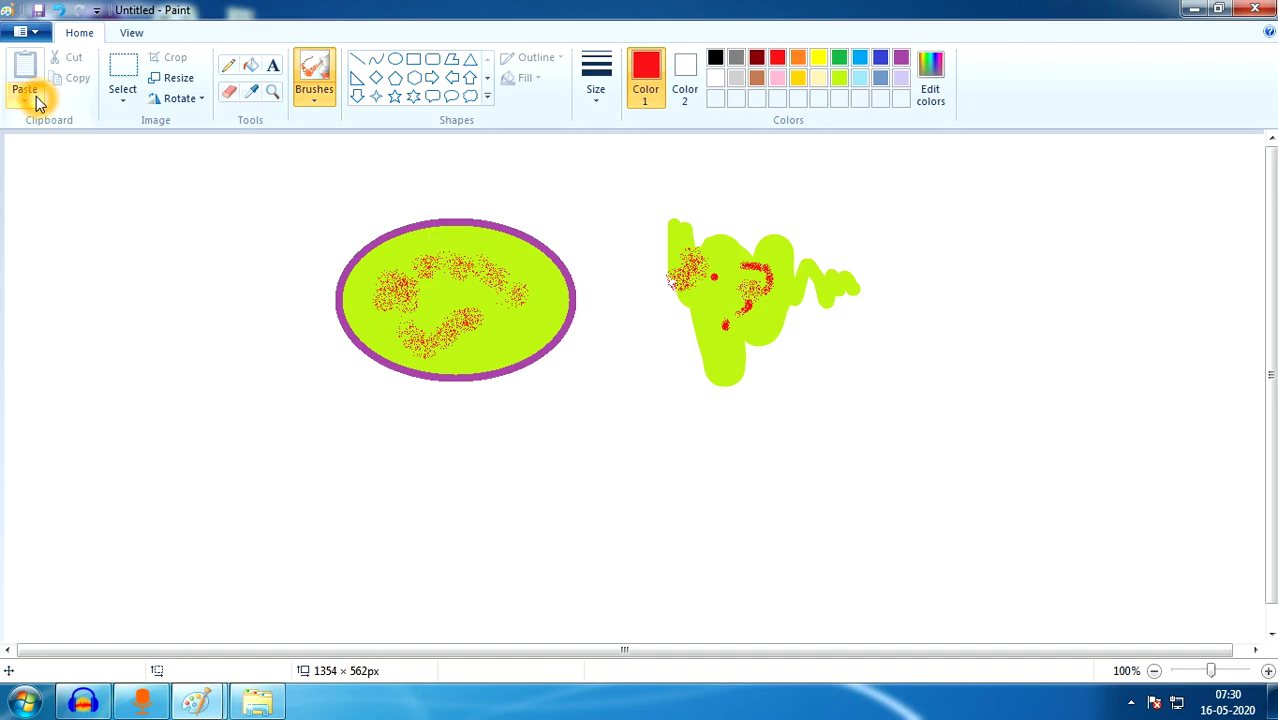
Select an area of about 325 × 250 px around the ellipse, copy and paste it, and move the copy to the canvas's lower-left area.
left_click(122, 68)
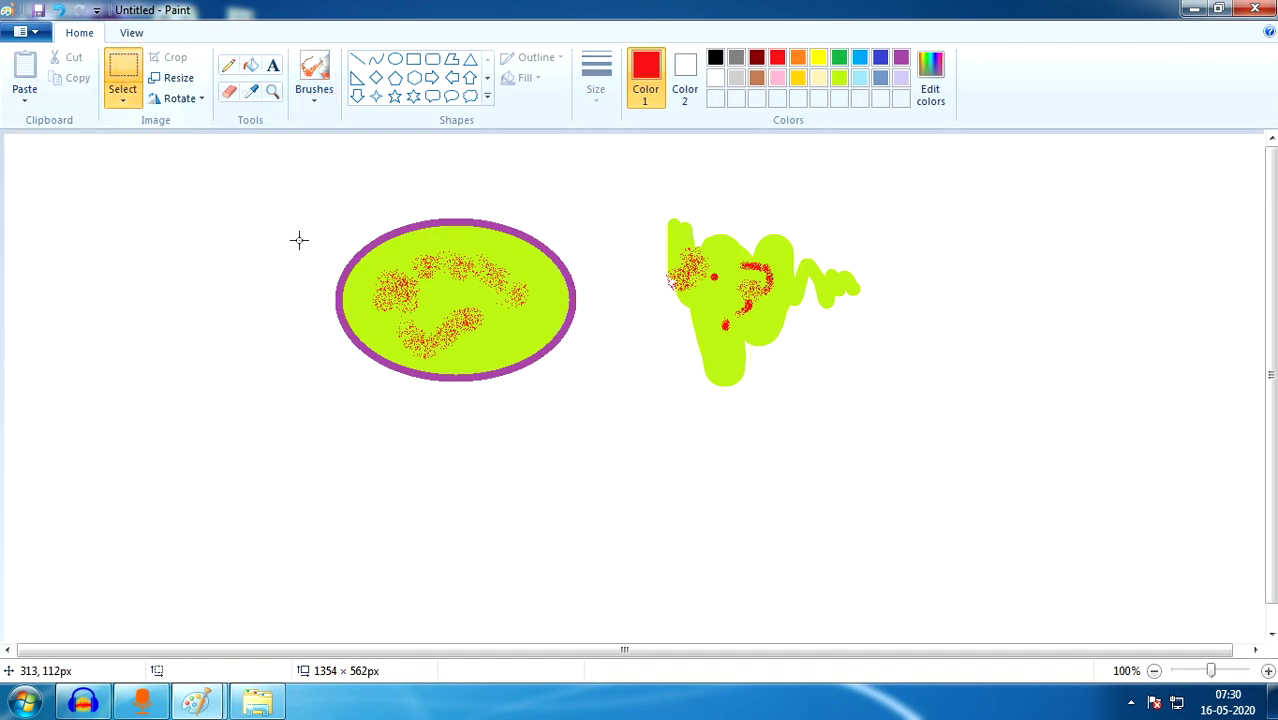
left_click(324, 219)
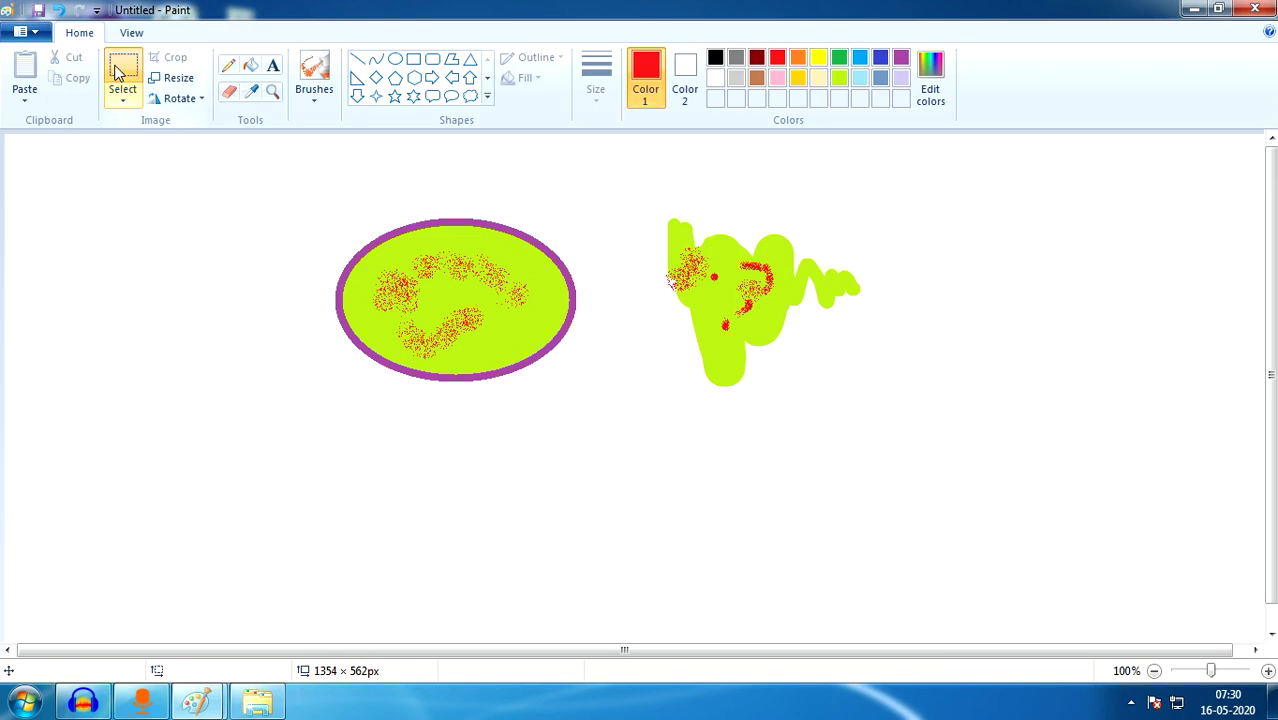
left_click_drag(308, 181, 603, 342)
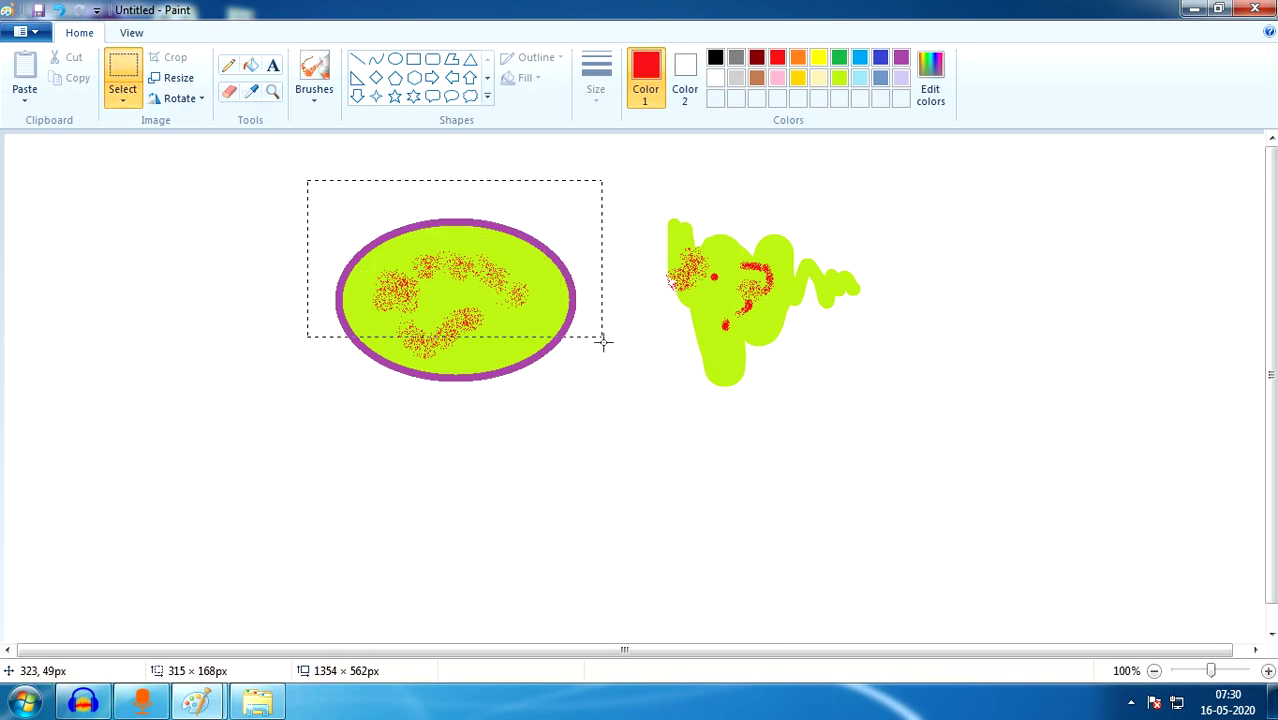
left_click_drag(611, 413, 613, 414)
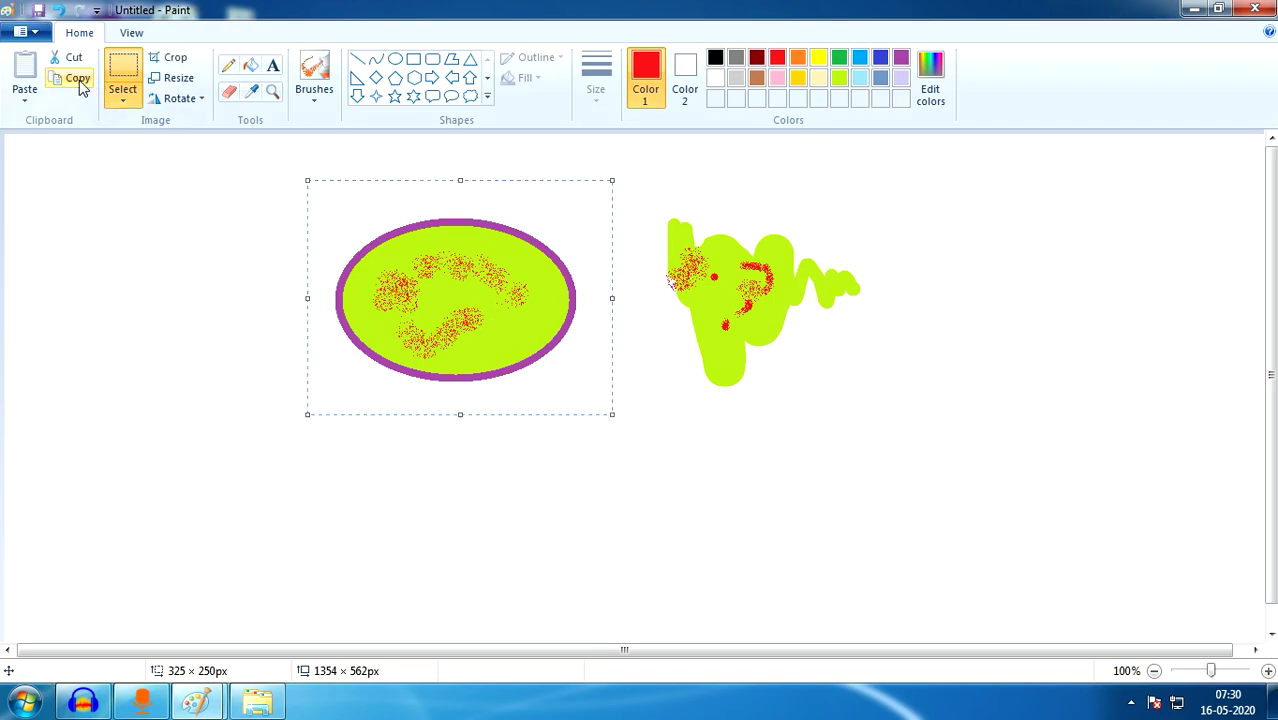
left_click(25, 70)
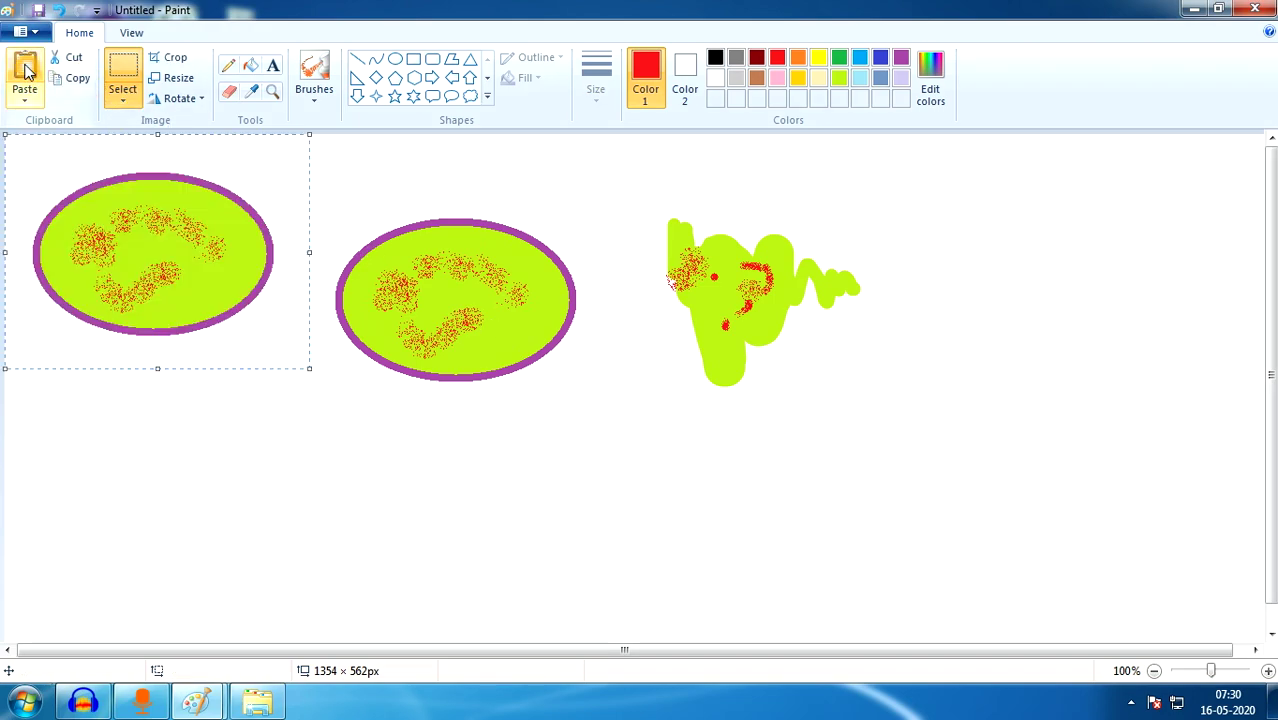
left_click_drag(173, 322, 129, 476)
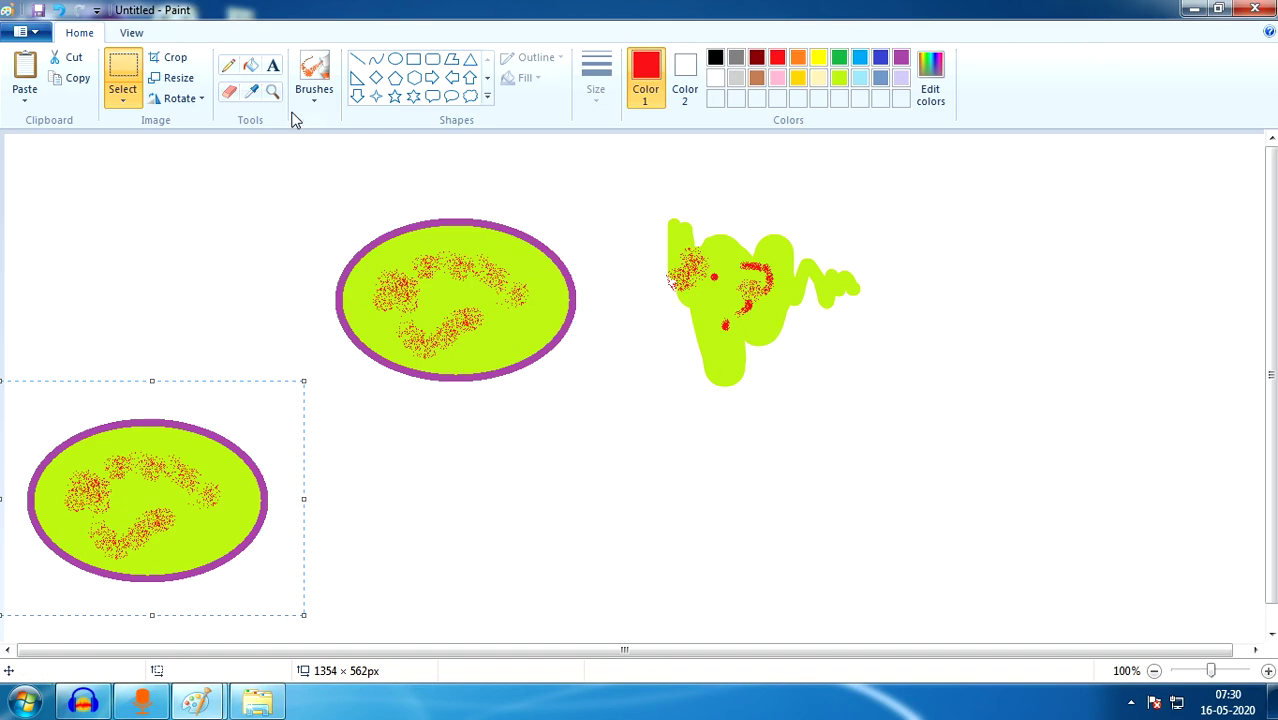
Zoom the picture out to 25% and back in to 100%.
left_click(131, 33)
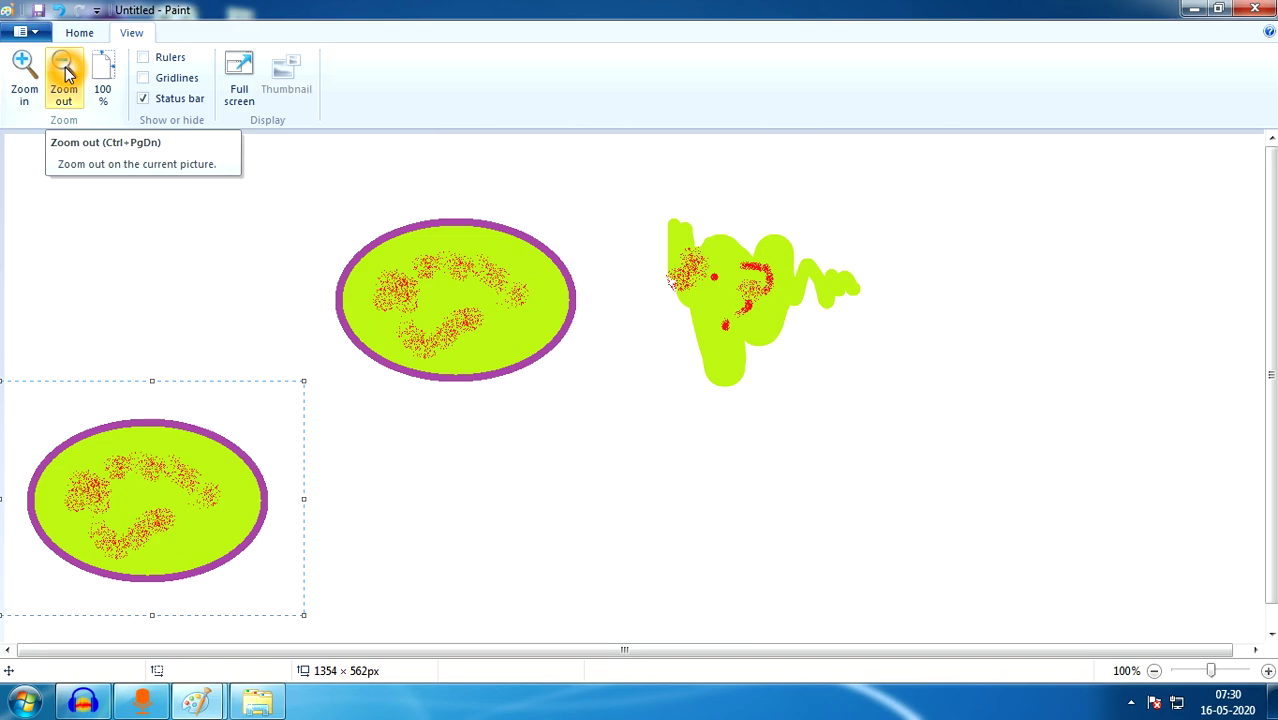
left_click(64, 72)
left_click(64, 72)
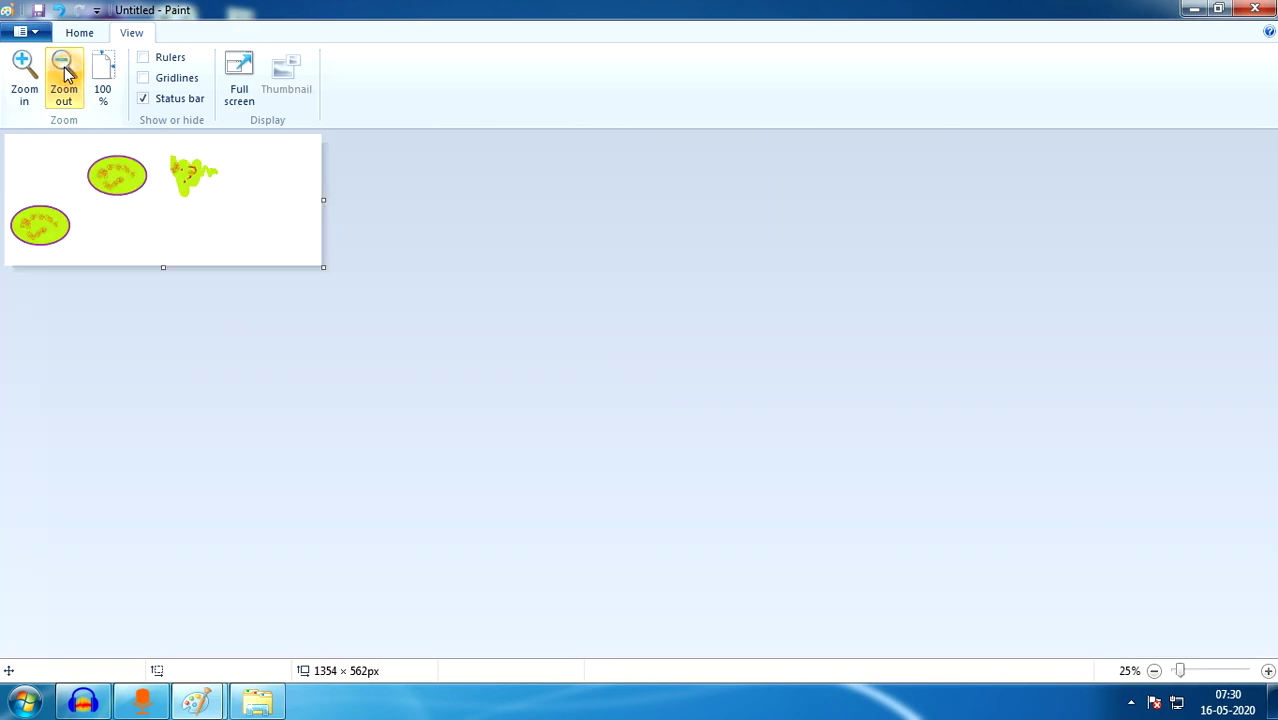
left_click(26, 70)
left_click(26, 70)
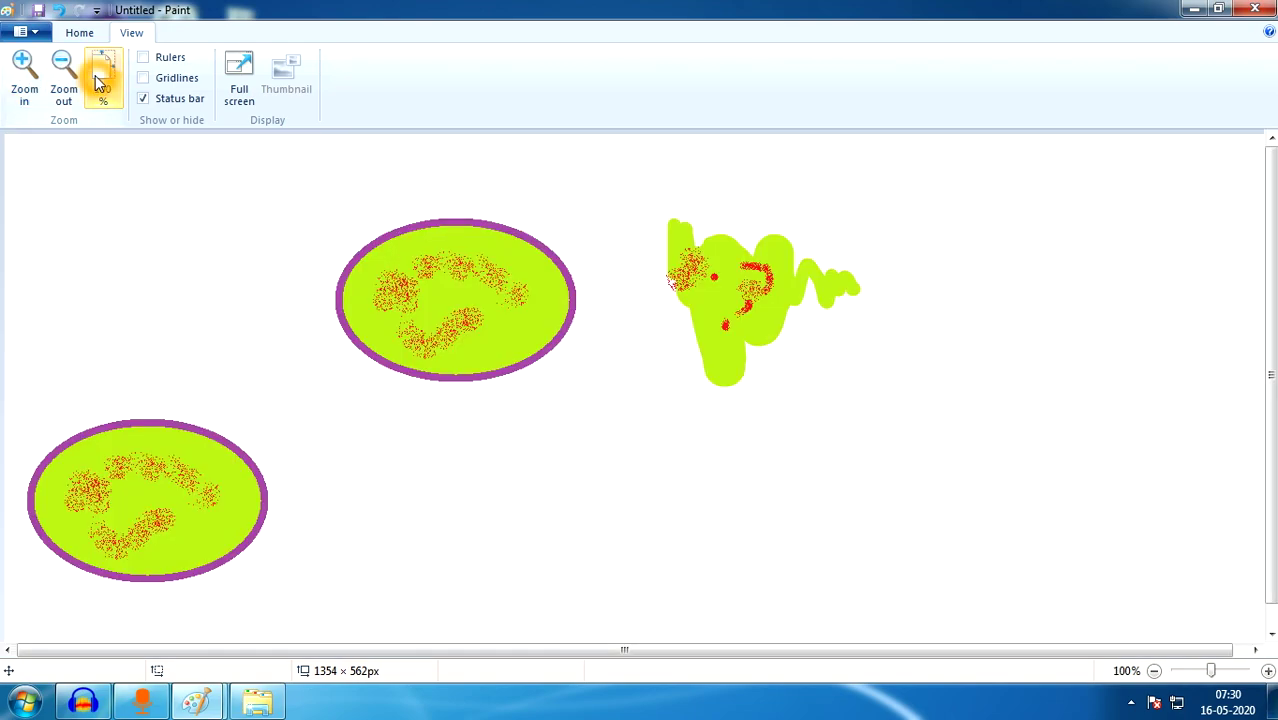
Show and hide the rulers, and do the same with the gridlines.
left_click(145, 58)
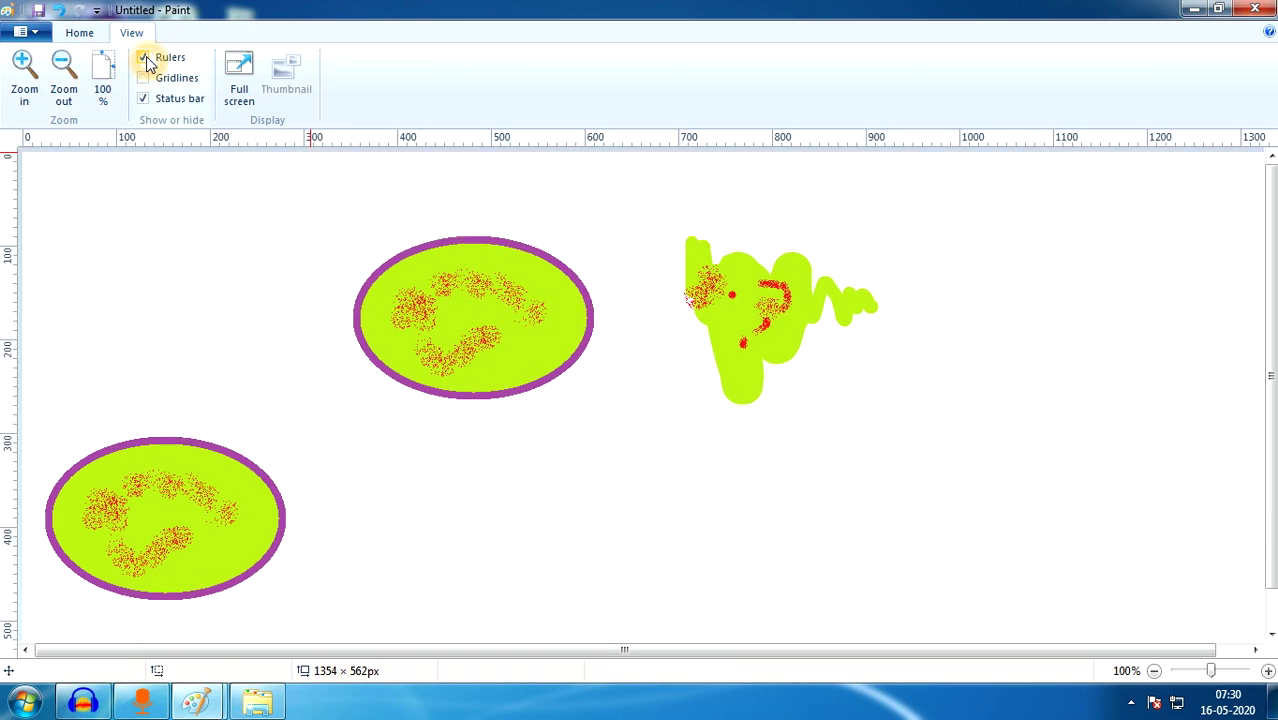
left_click(145, 58)
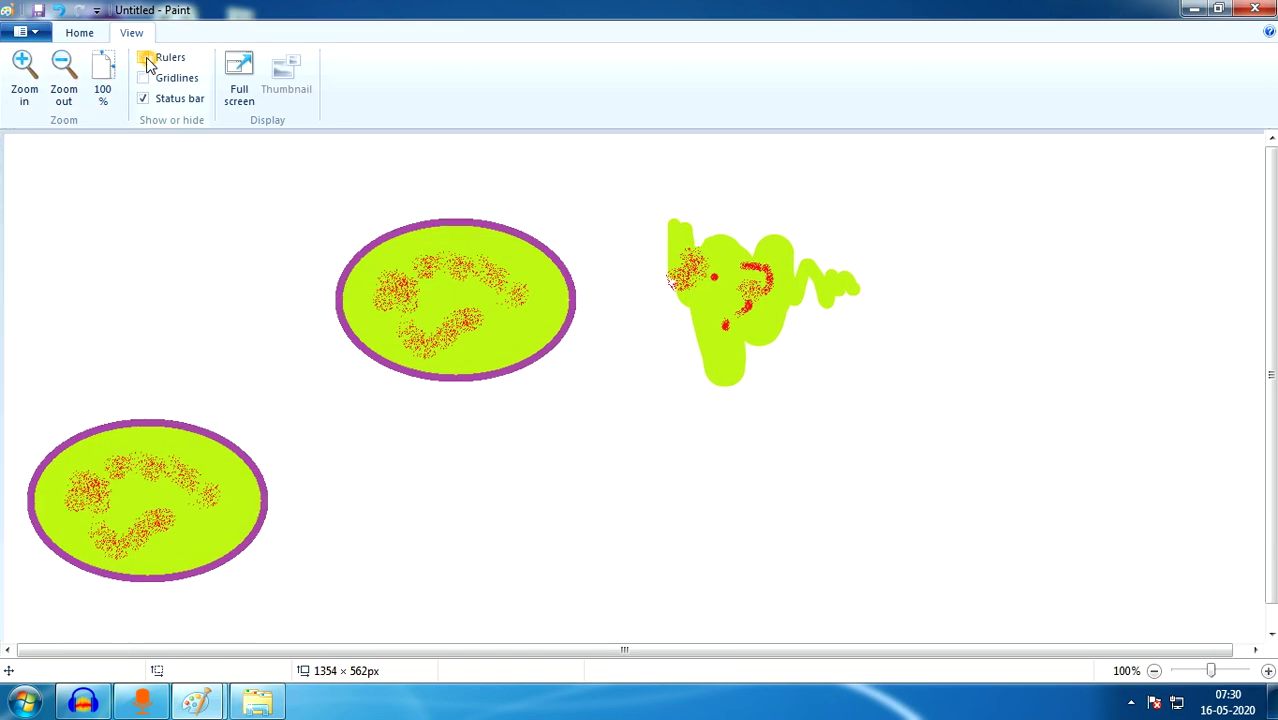
left_click(145, 78)
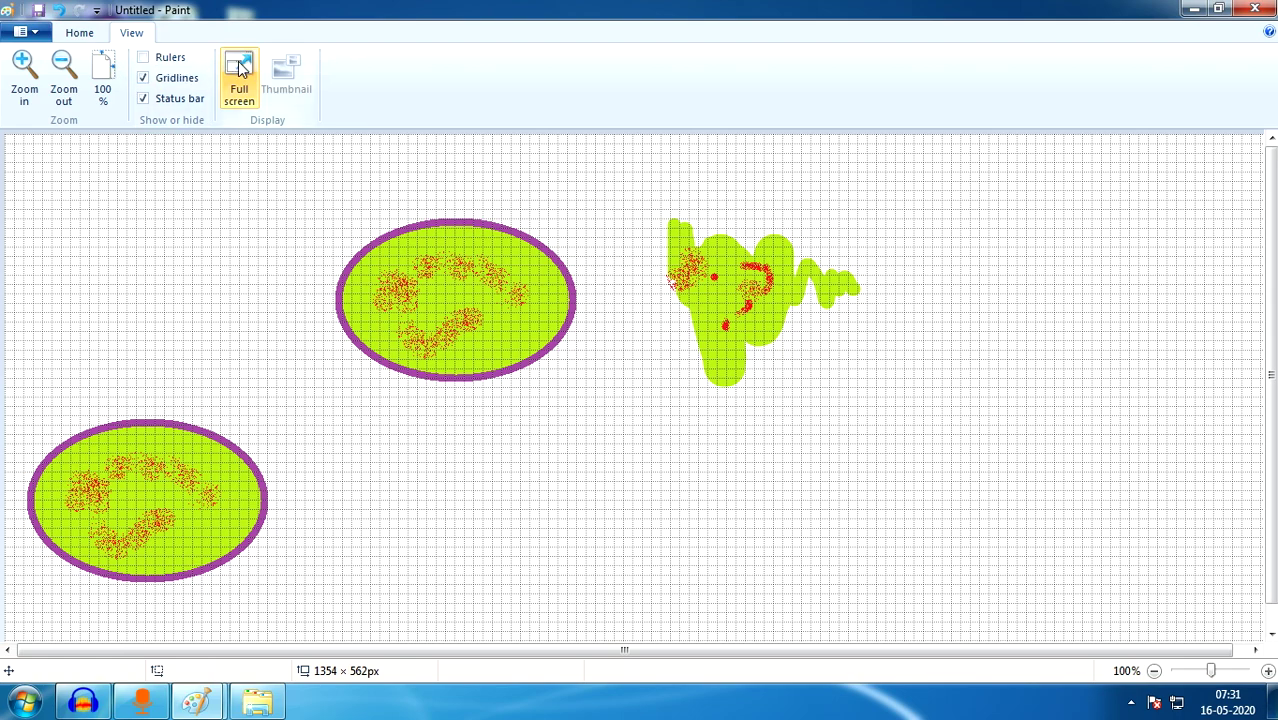
left_click(144, 80)
Select the entire picture and delete it to clear the canvas.
left_click(79, 34)
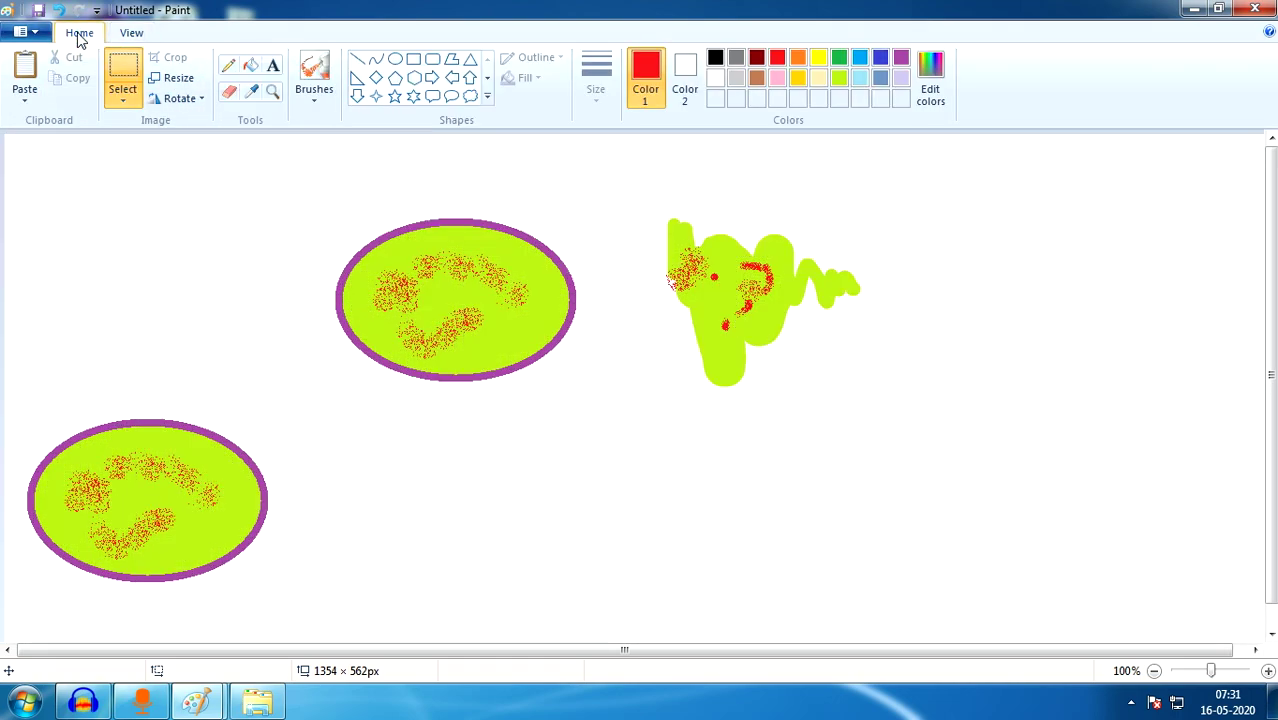
left_click(614, 188)
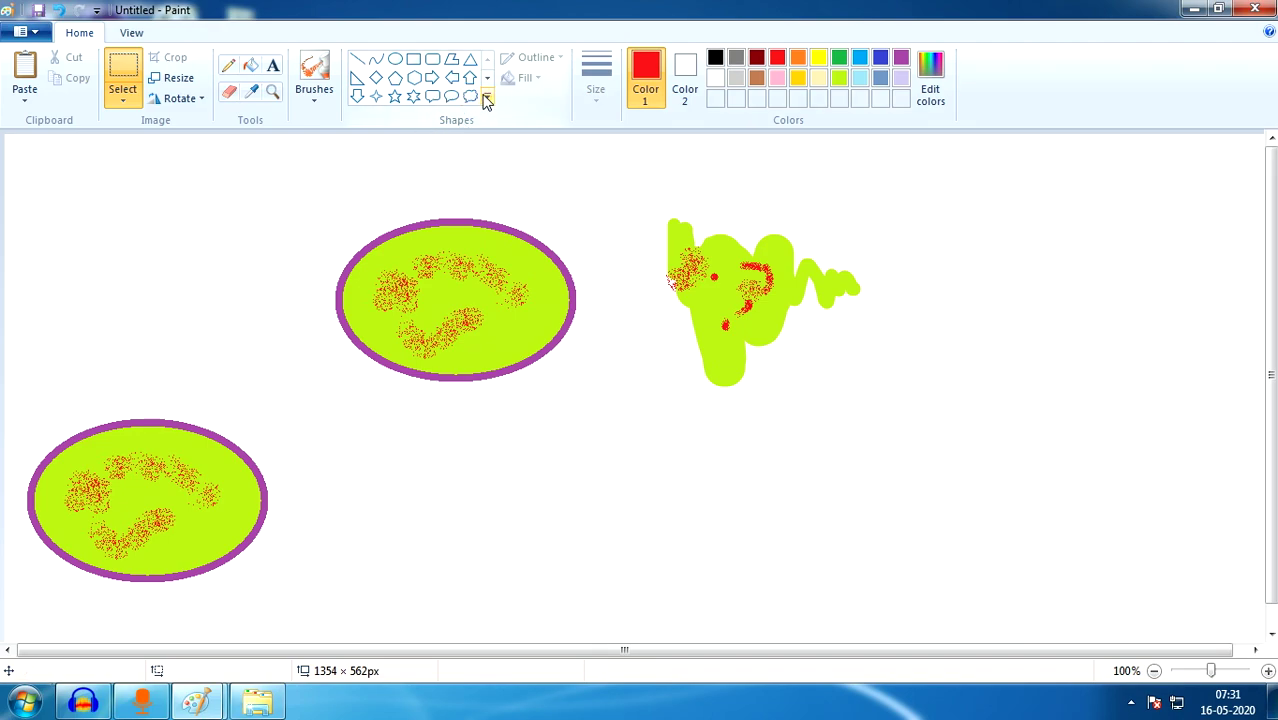
left_click(625, 294)
key("ctrl+a")
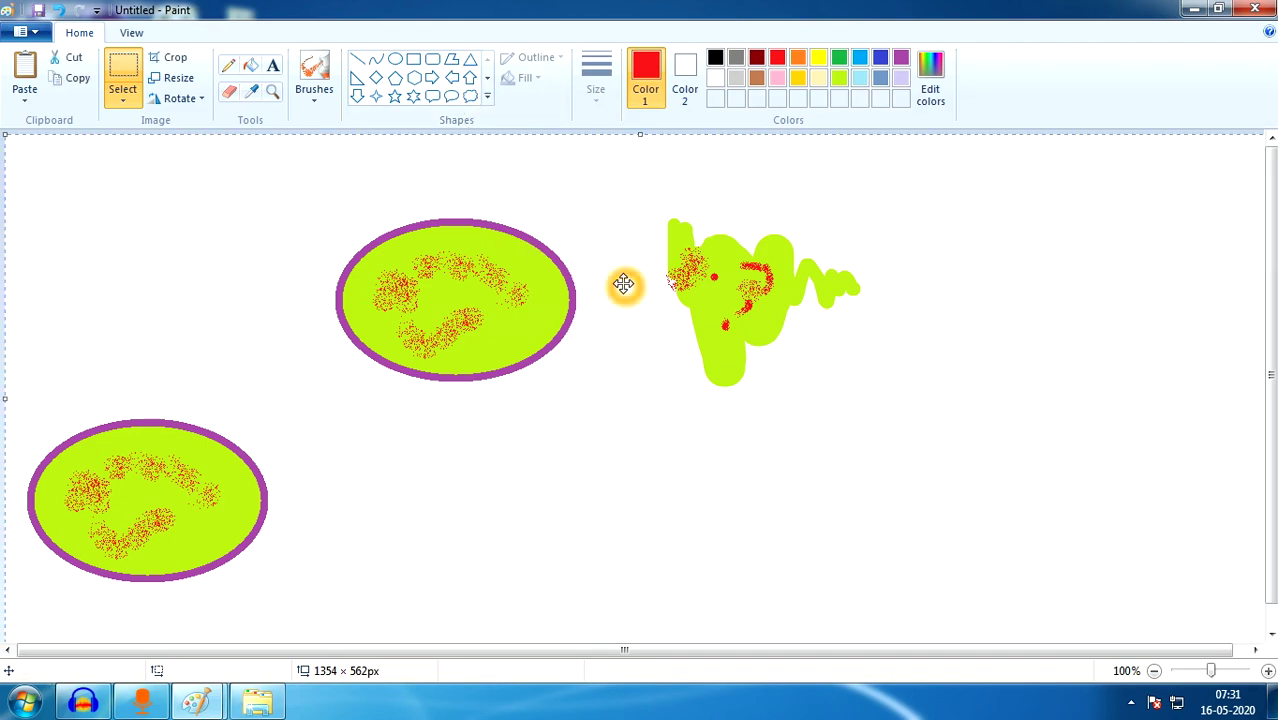
key("Delete")
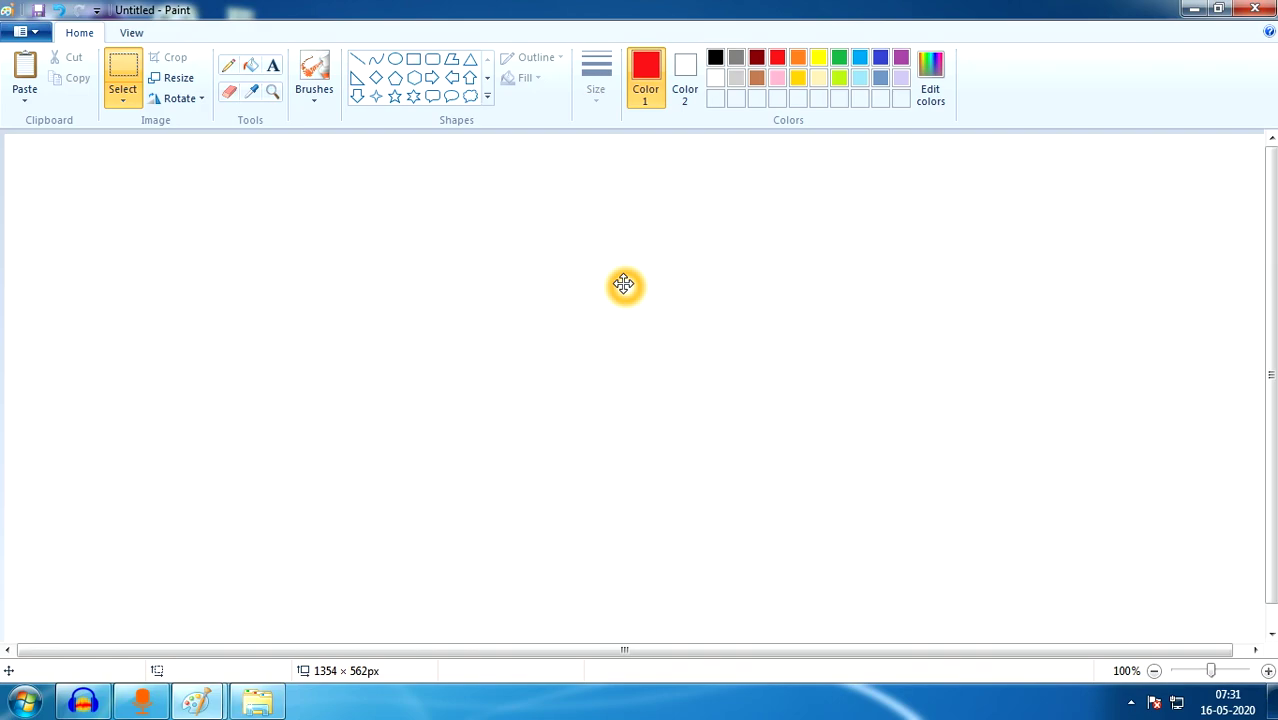
Draw a black rectangle about 275 × 218 px with the second-thinnest line in the lower middle of the canvas as the house wall.
left_click(414, 62)
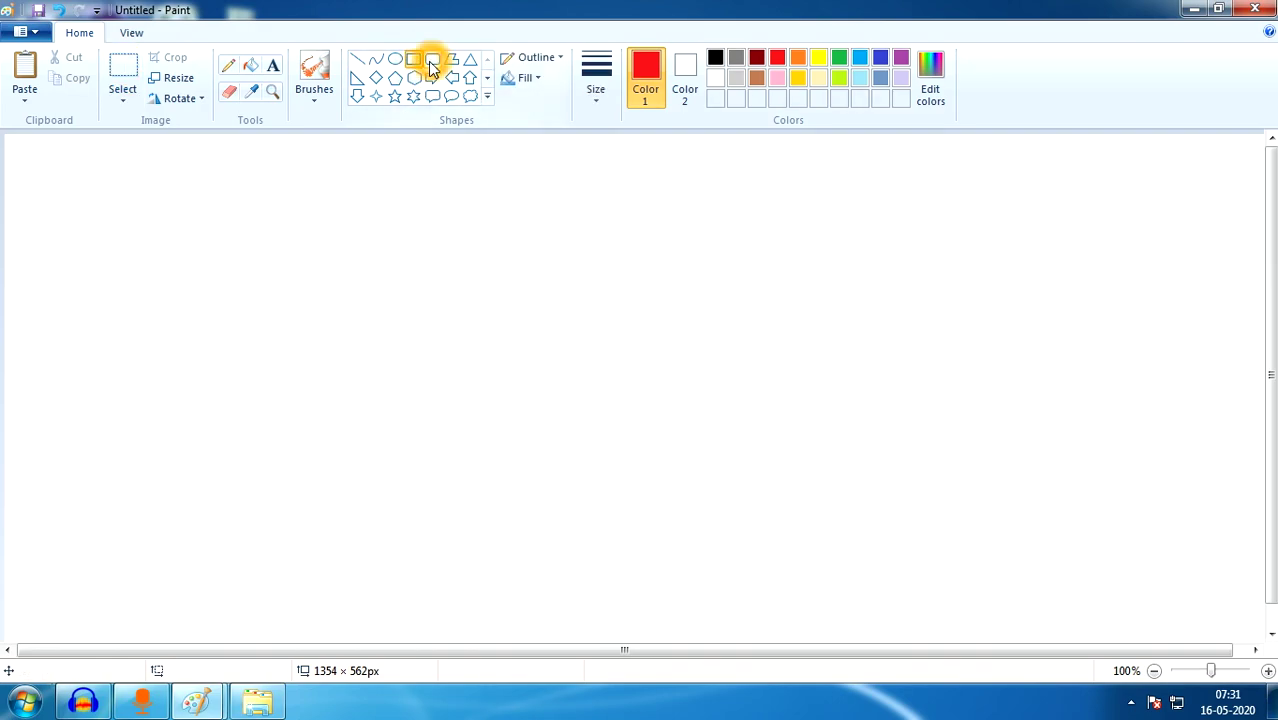
left_click(598, 95)
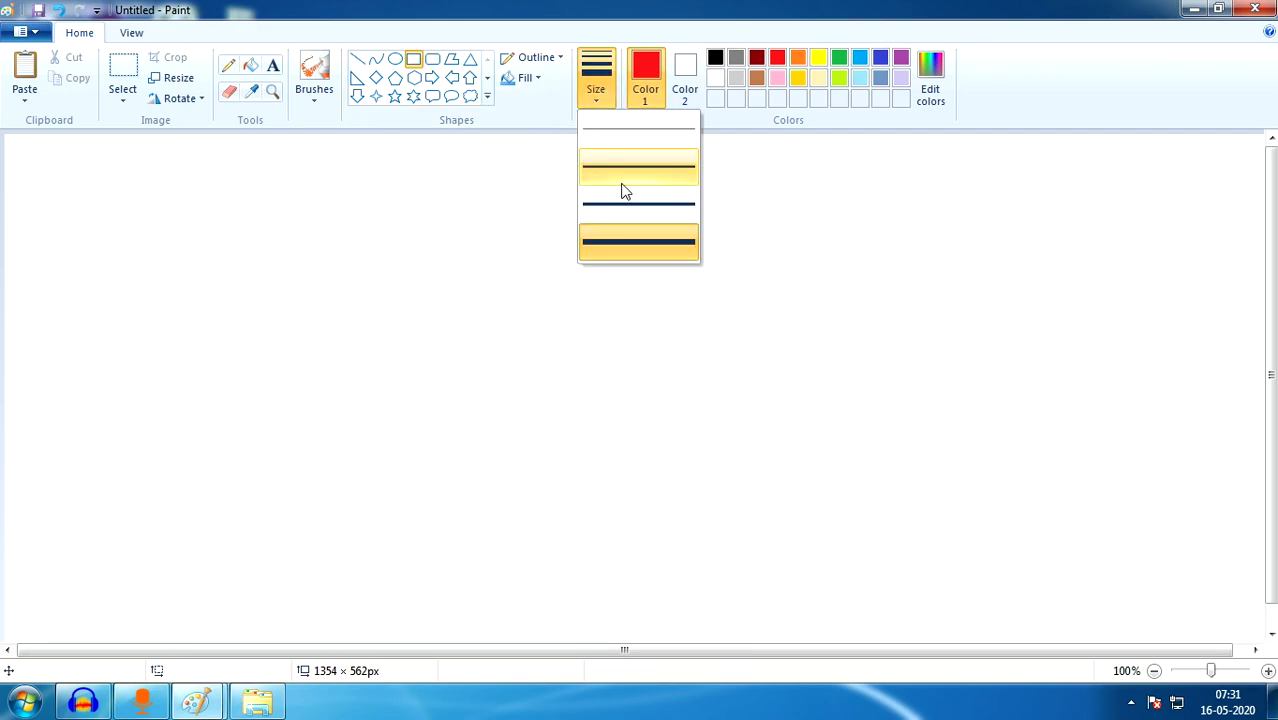
left_click(632, 178)
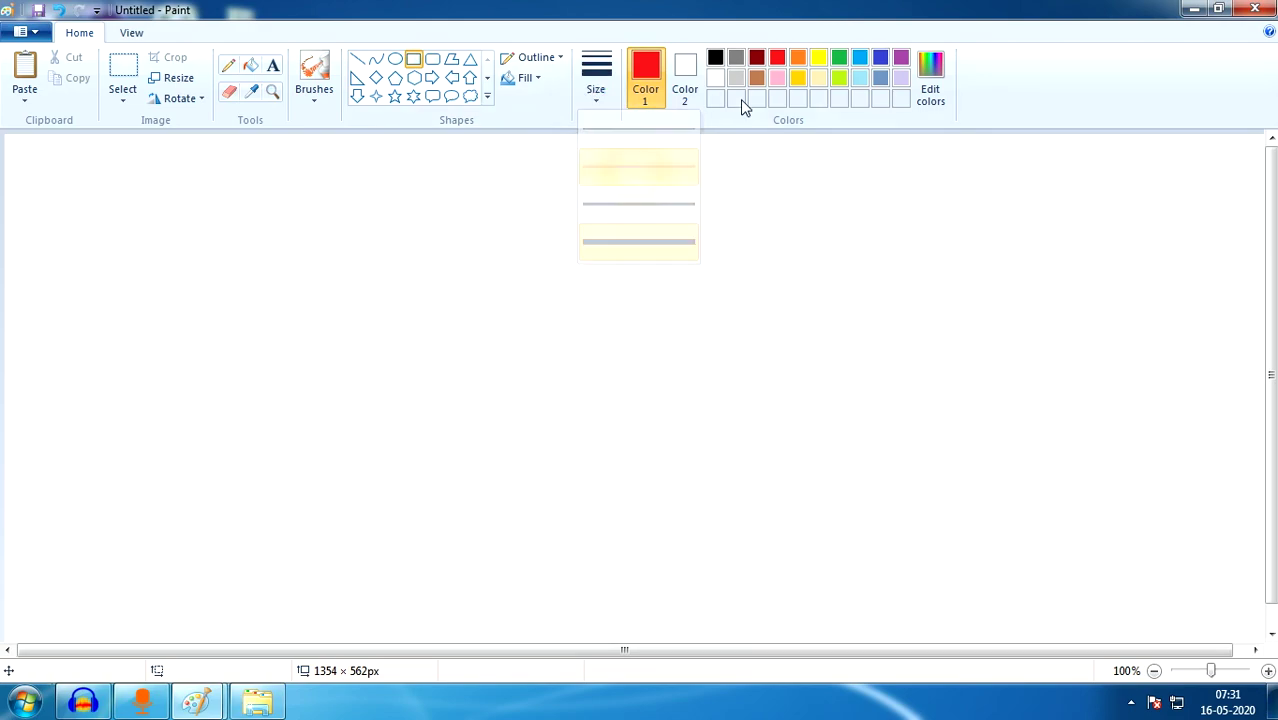
left_click(715, 57)
left_click_drag(494, 367, 752, 571)
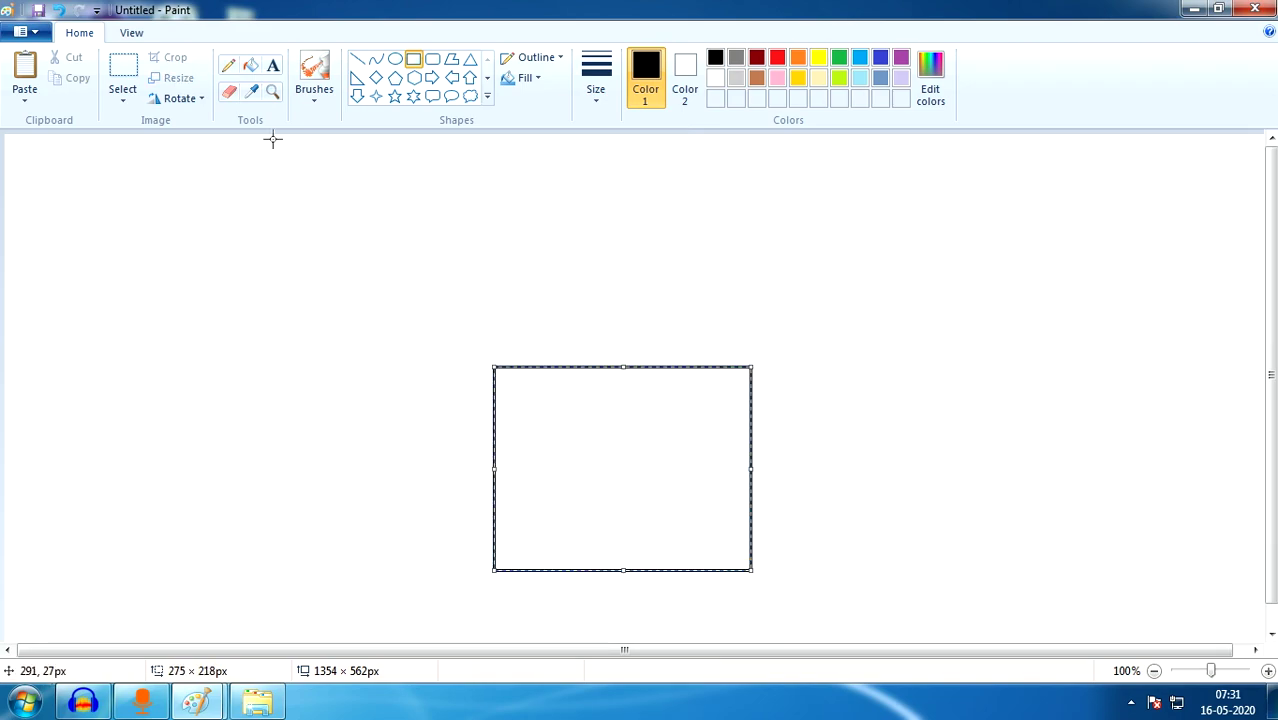
Draw two sloping lines from the rectangle's upper corners to a peak above its middle to form the roof.
left_click(357, 59)
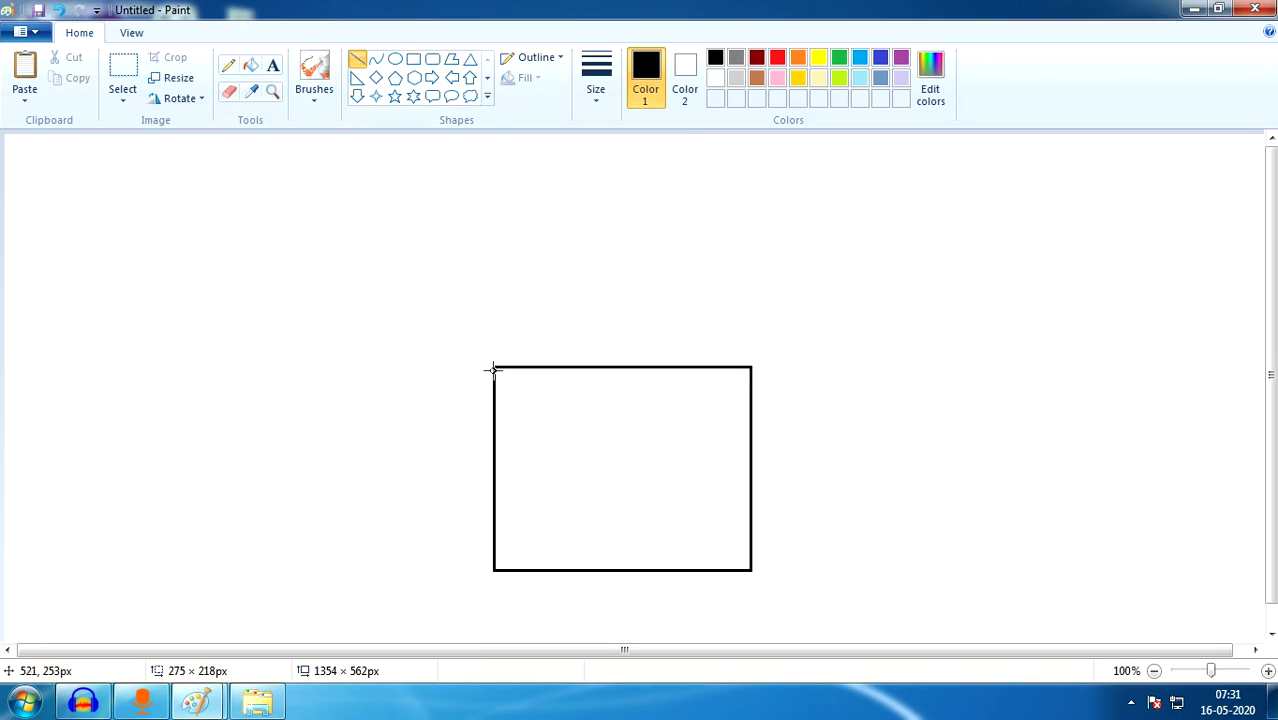
left_click_drag(494, 368, 627, 217)
left_click_drag(752, 367, 625, 219)
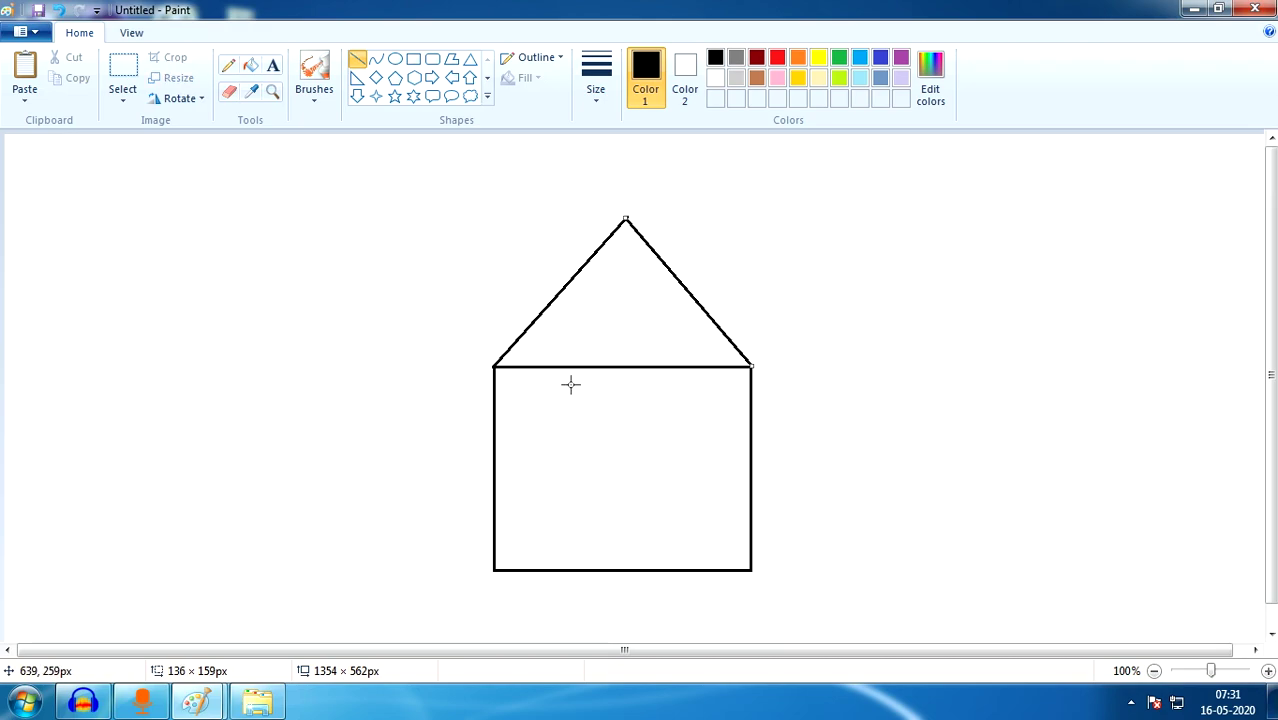
Draw a window about 50 × 51 px on the wall's upper right and a door about 58 × 129 px at its base.
left_click(413, 59)
left_click_drag(686, 412, 735, 461)
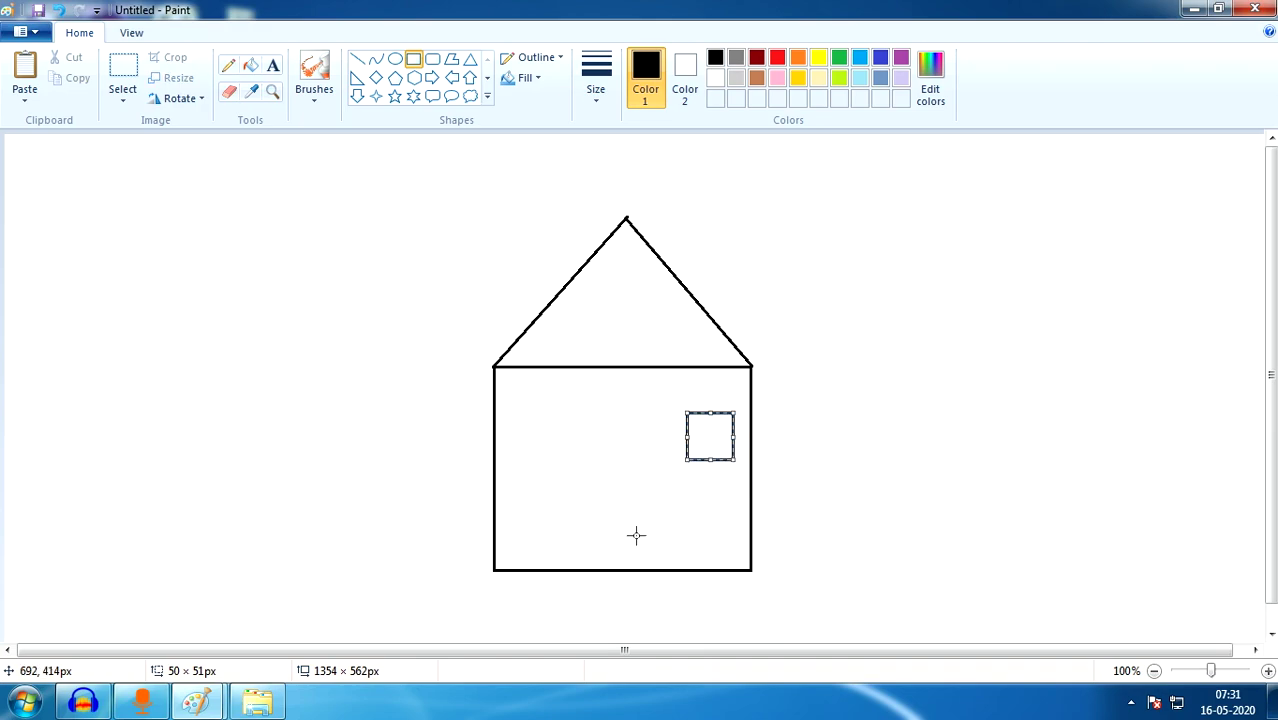
left_click_drag(590, 449, 645, 569)
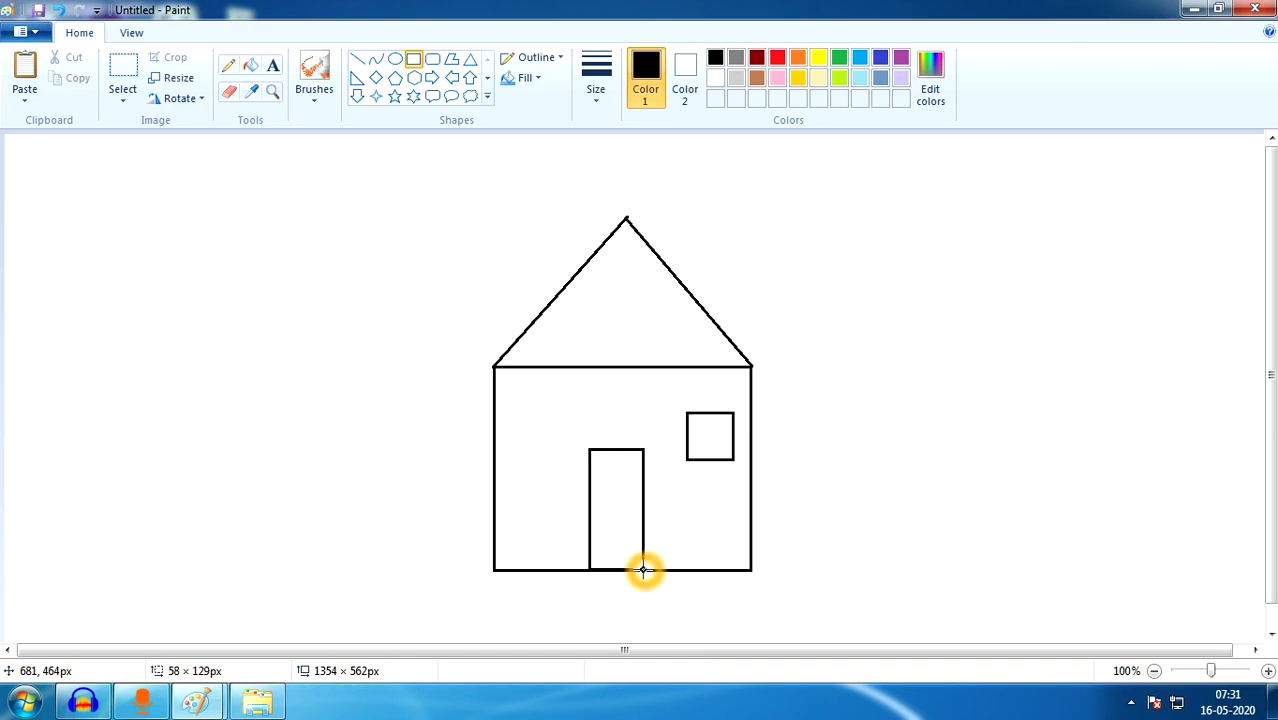
Divide the door with a vertical line about 129 px long and add an ellipse handle about 13 × 17 px on it.
left_click(356, 60)
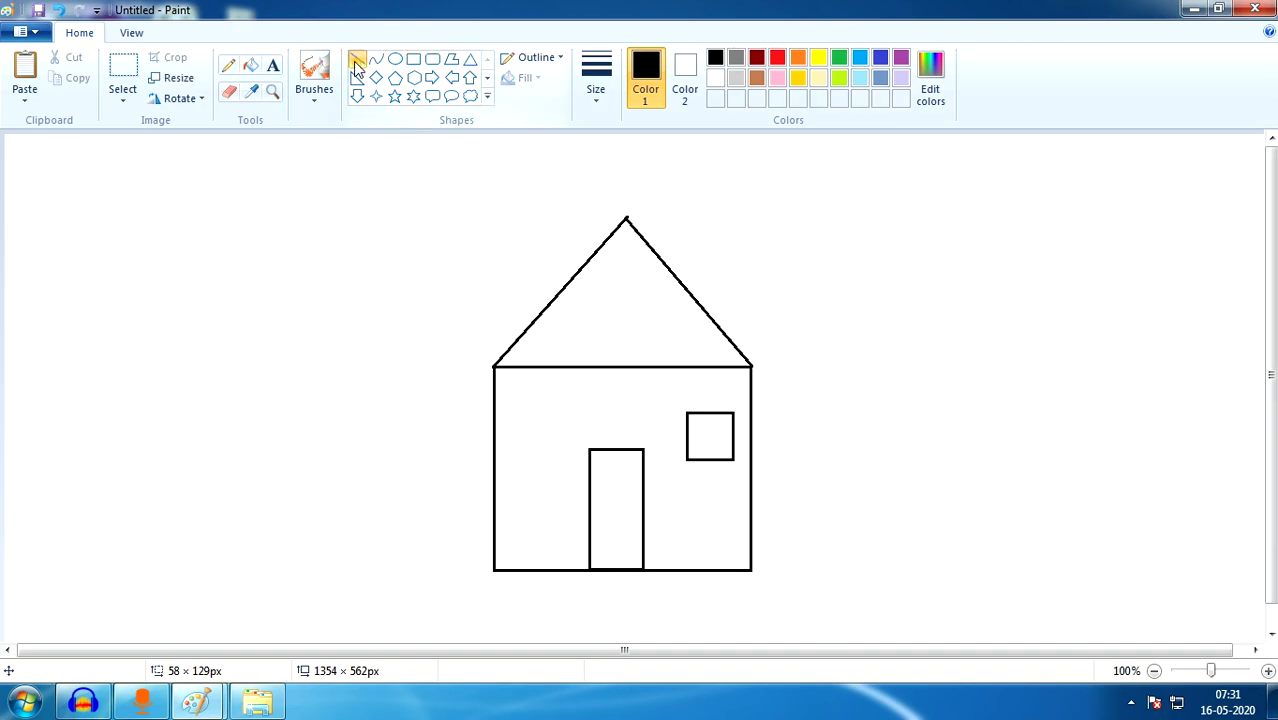
left_click_drag(610, 451, 622, 565)
left_click(624, 567)
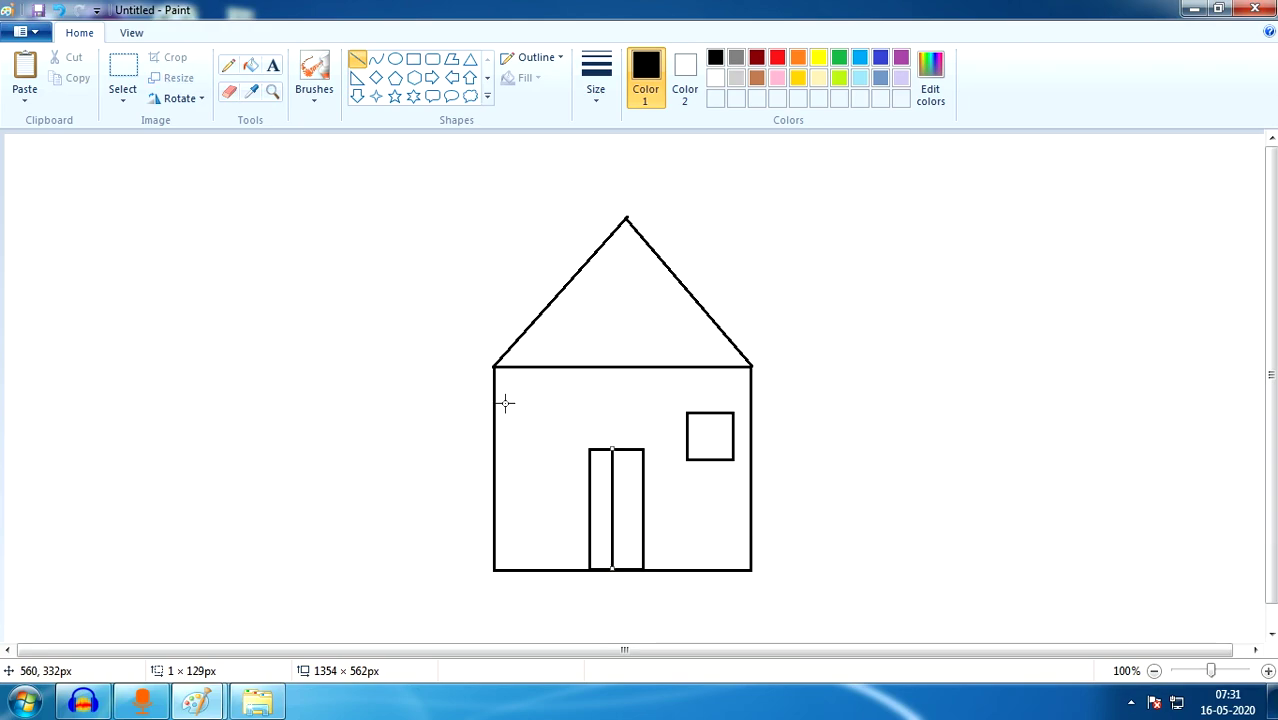
left_click(395, 59)
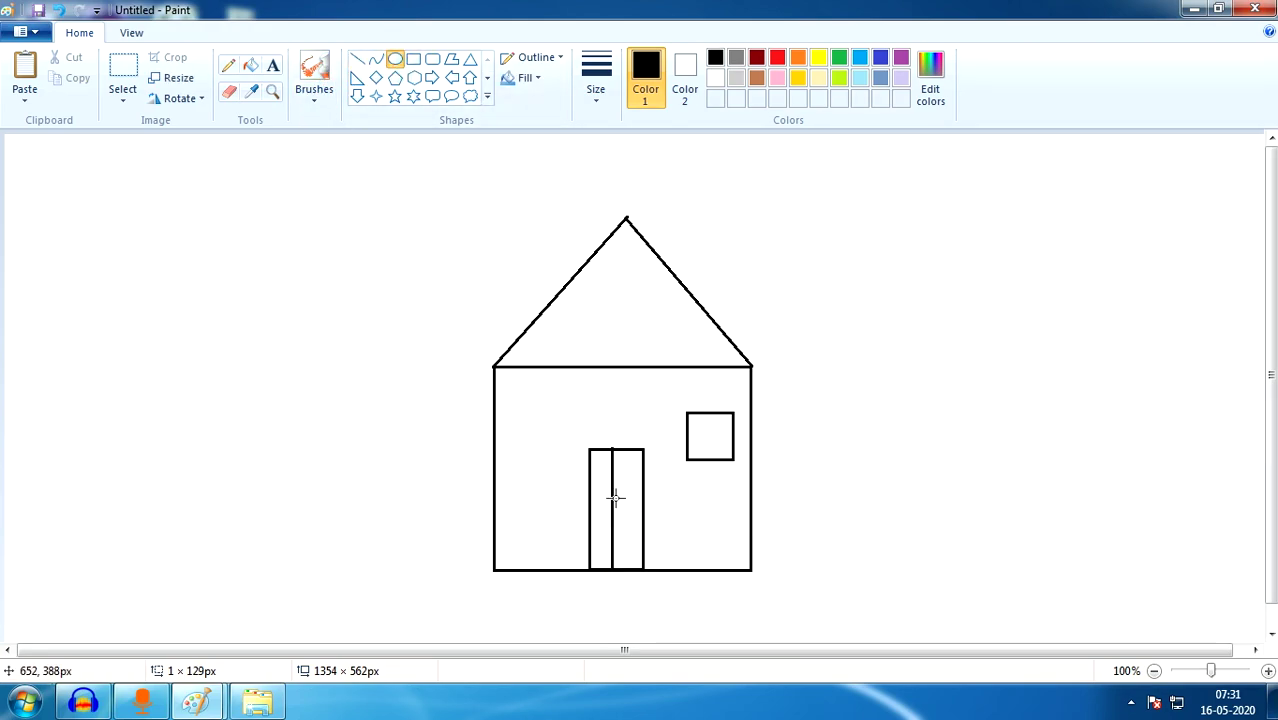
left_click_drag(604, 491, 614, 507)
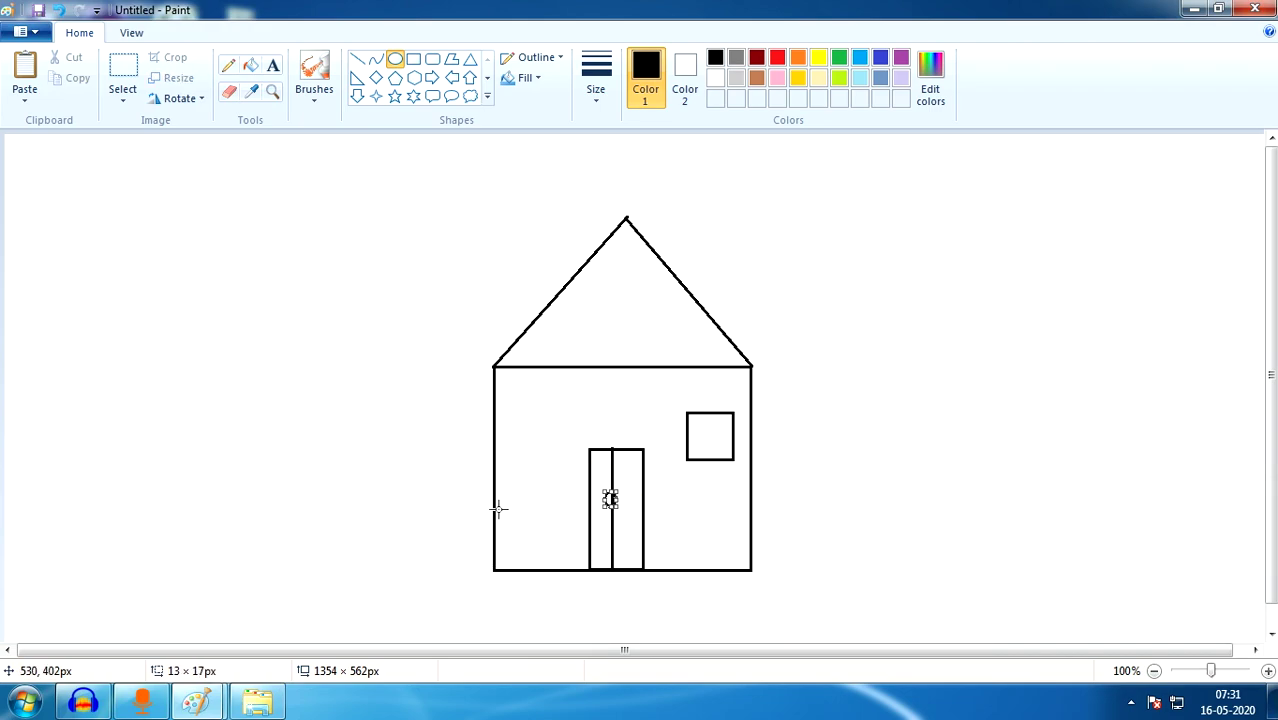
left_click(340, 386)
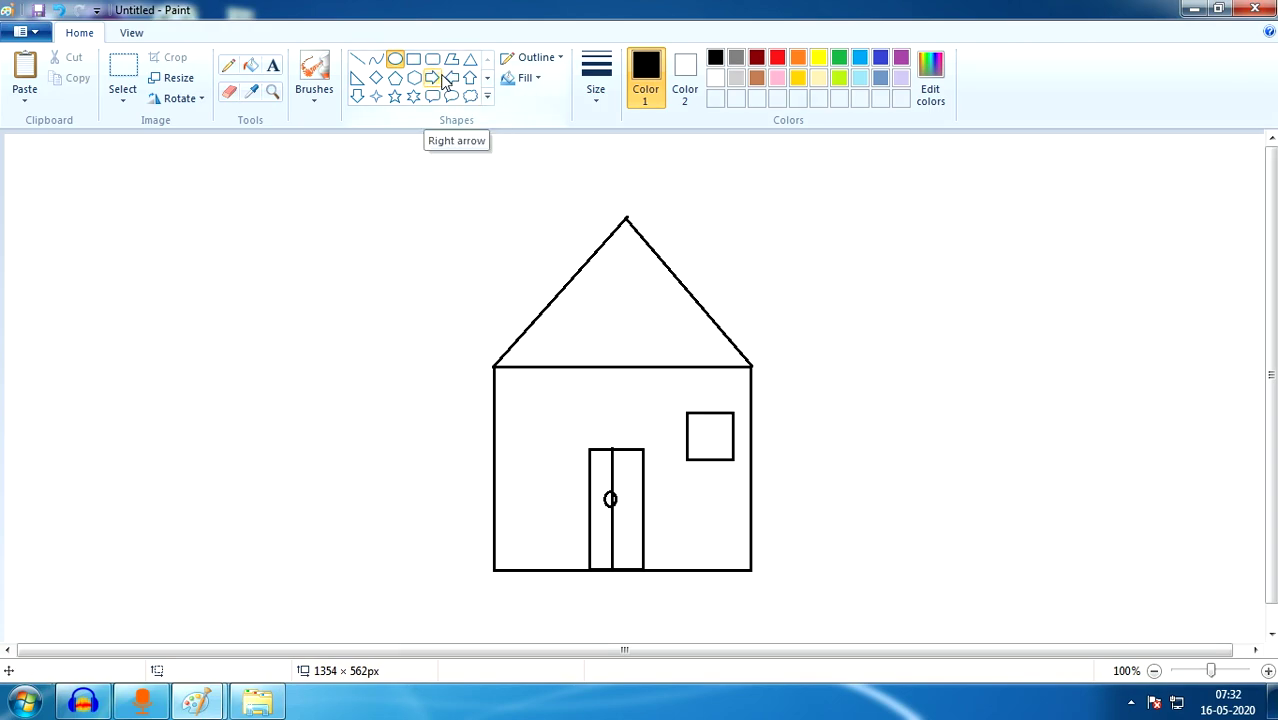
Draw two slanted lines from the door's lower corners down to the right, past the visible canvas edge, to form a path.
left_click(229, 72)
left_click(357, 59)
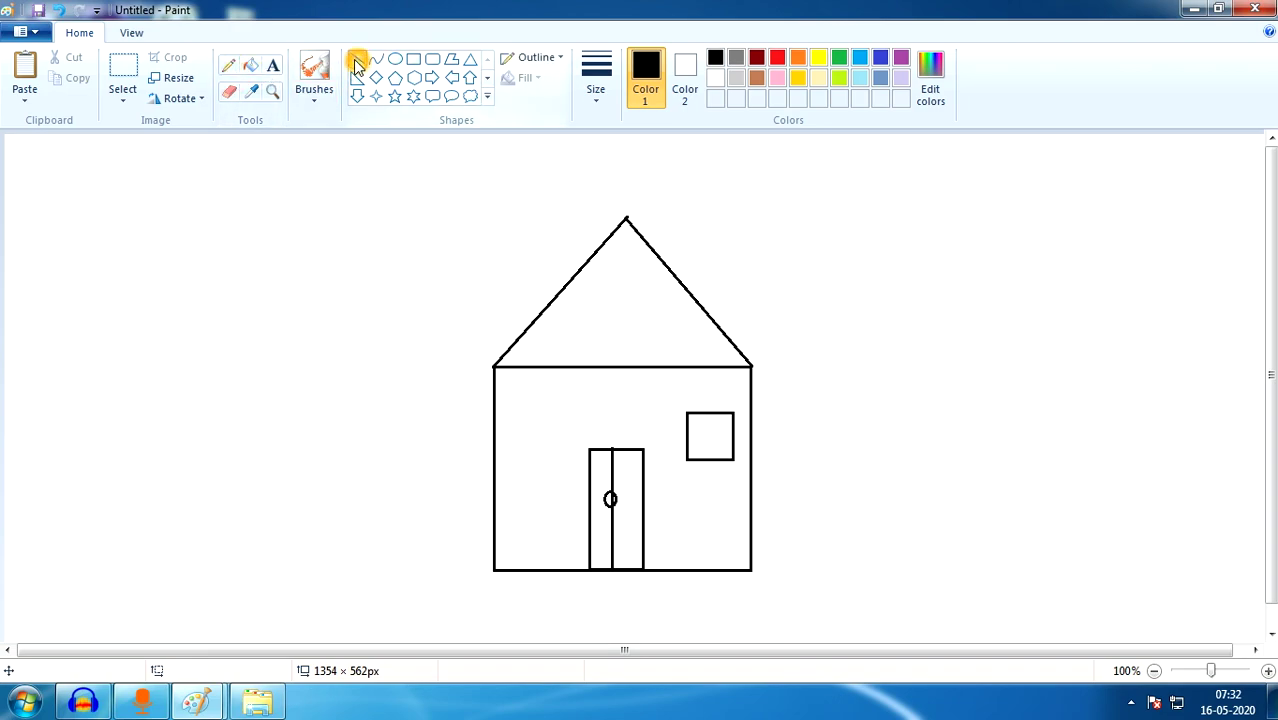
left_click_drag(646, 570, 750, 675)
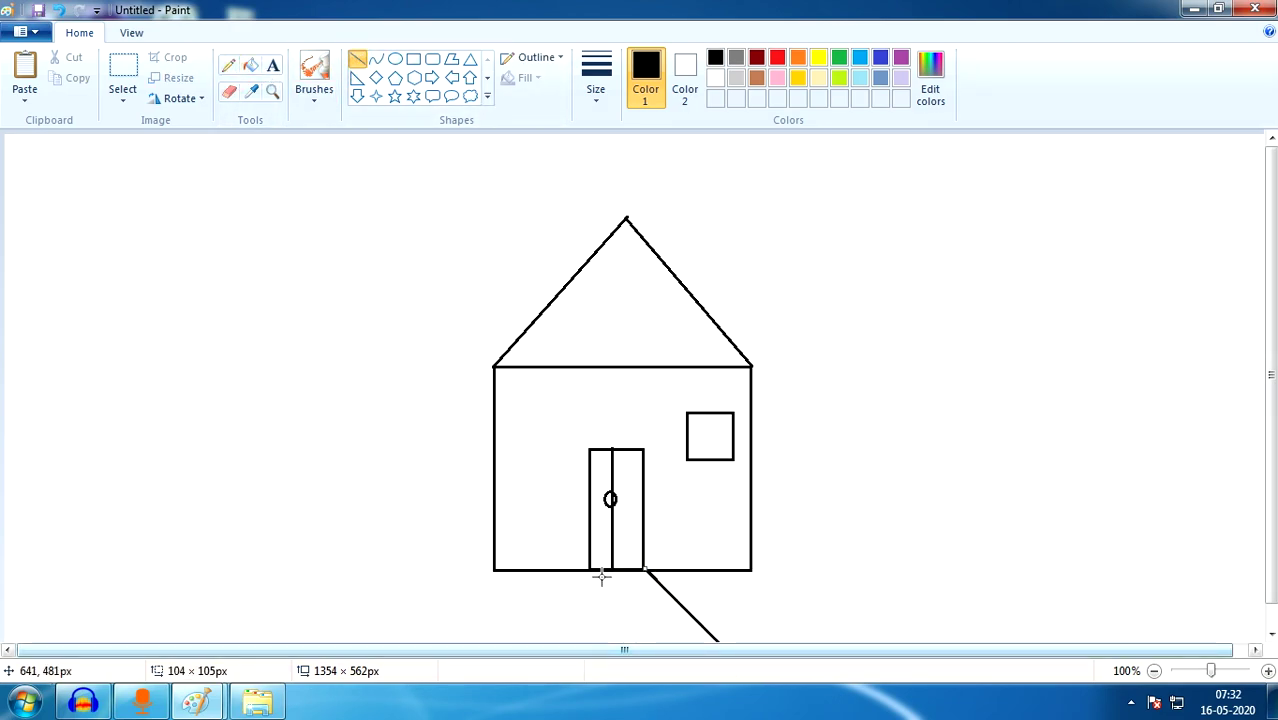
left_click_drag(591, 566, 676, 681)
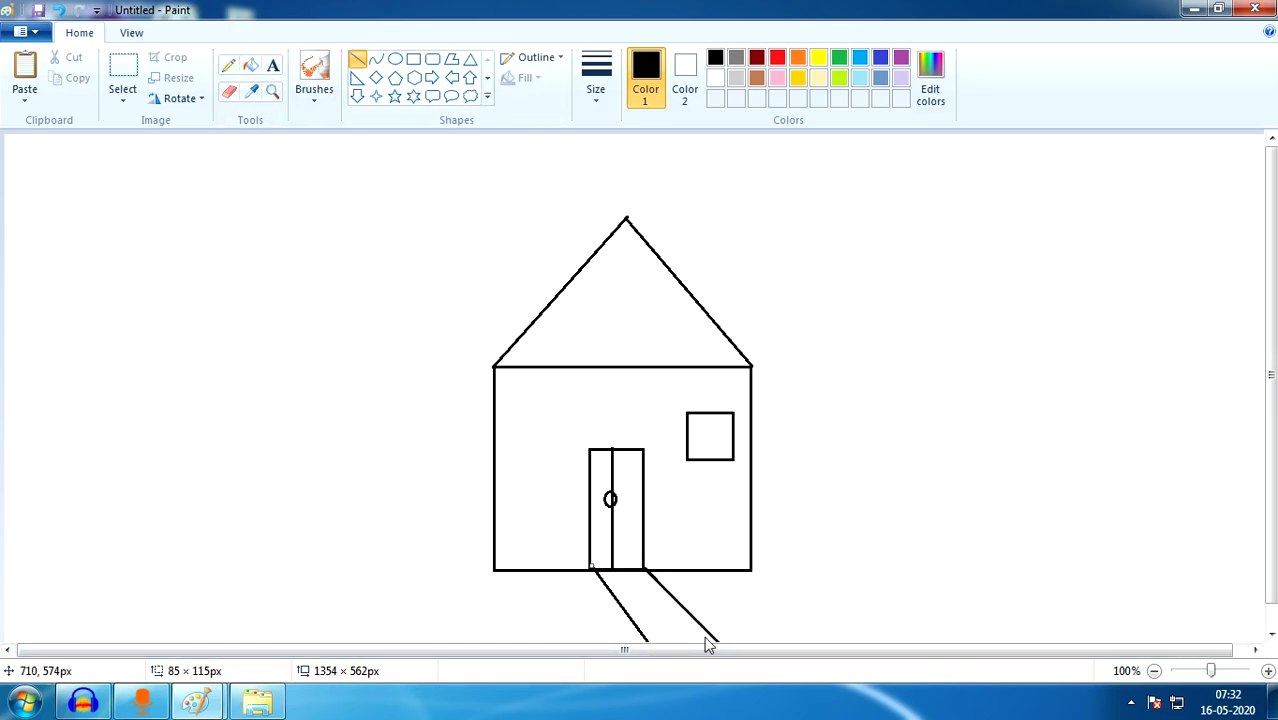
Draw the two long curved sides of a tree trunk with the black brush, to the right of the house.
left_click(320, 98)
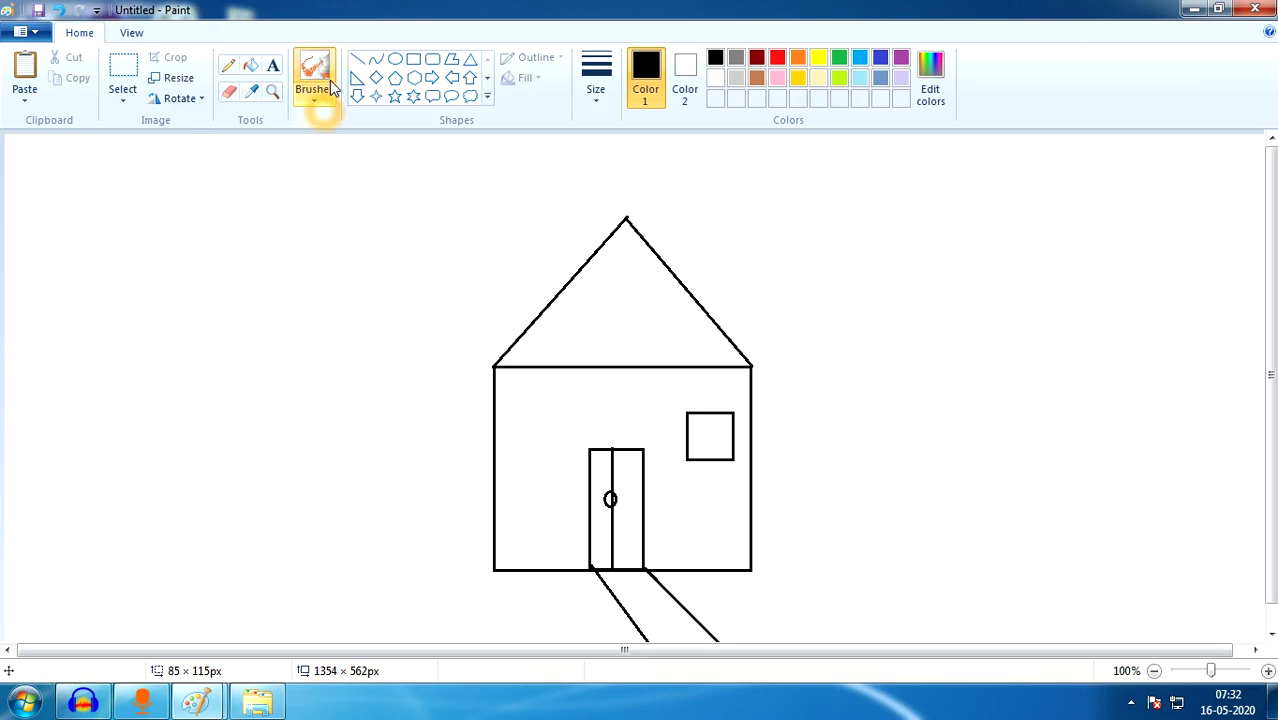
left_click(318, 102)
left_click(314, 127)
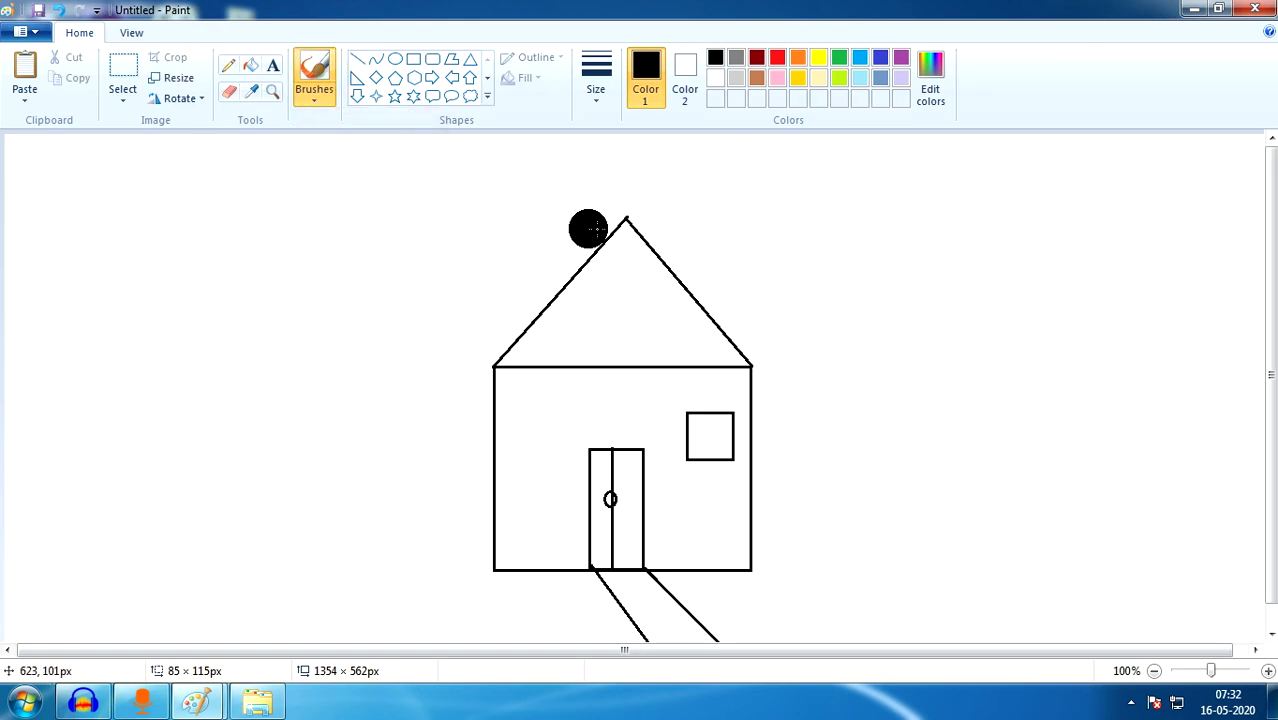
left_click(788, 228)
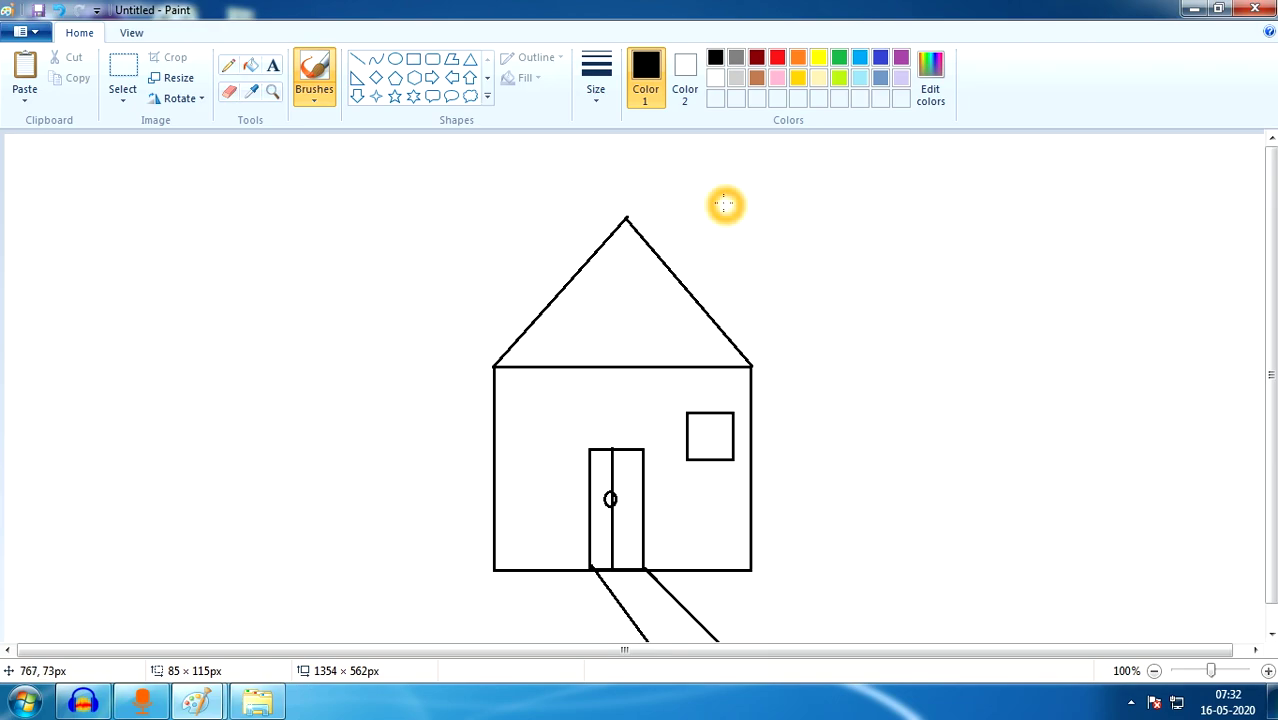
left_click_drag(1016, 197, 1047, 216)
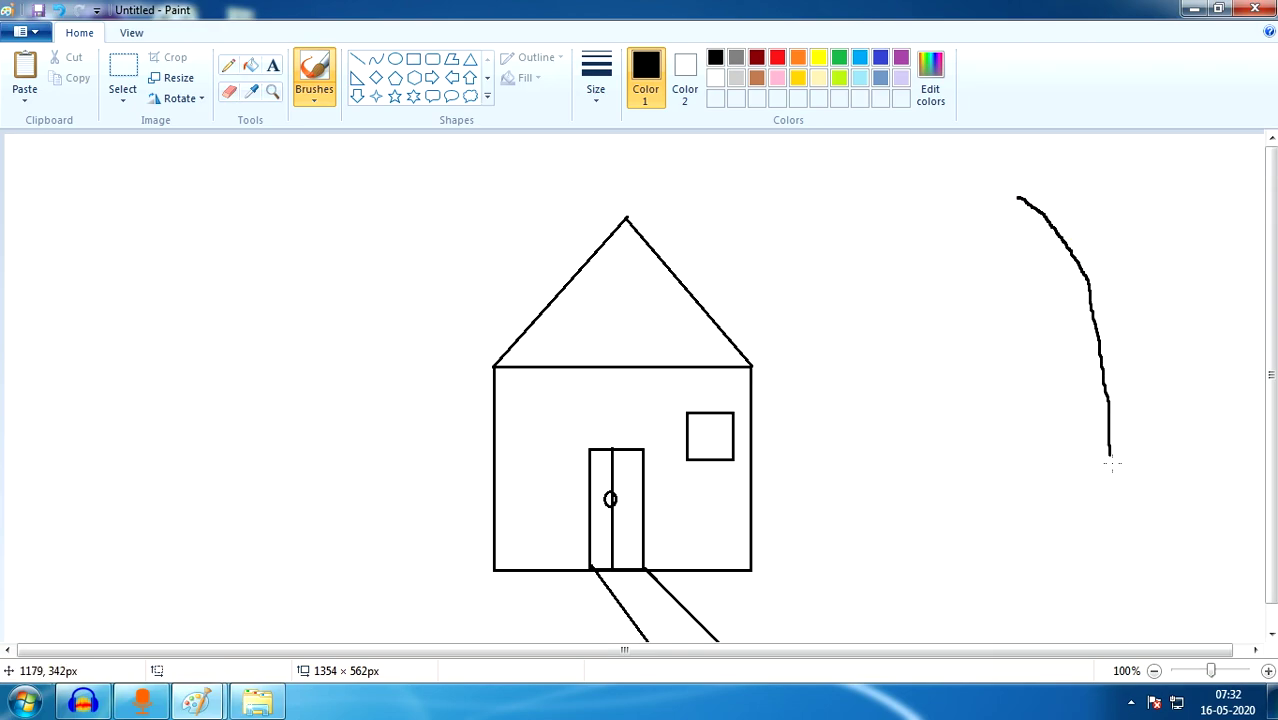
left_click_drag(1123, 625, 1124, 638)
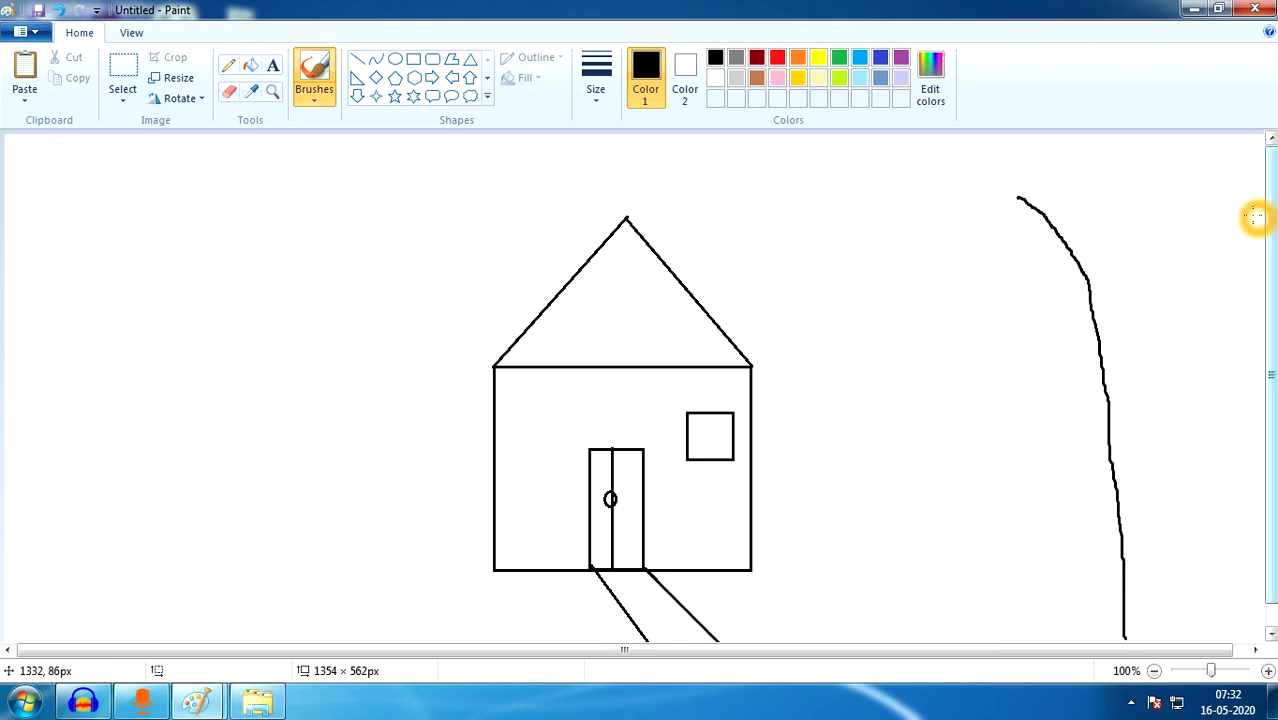
left_click_drag(1228, 222, 1237, 191)
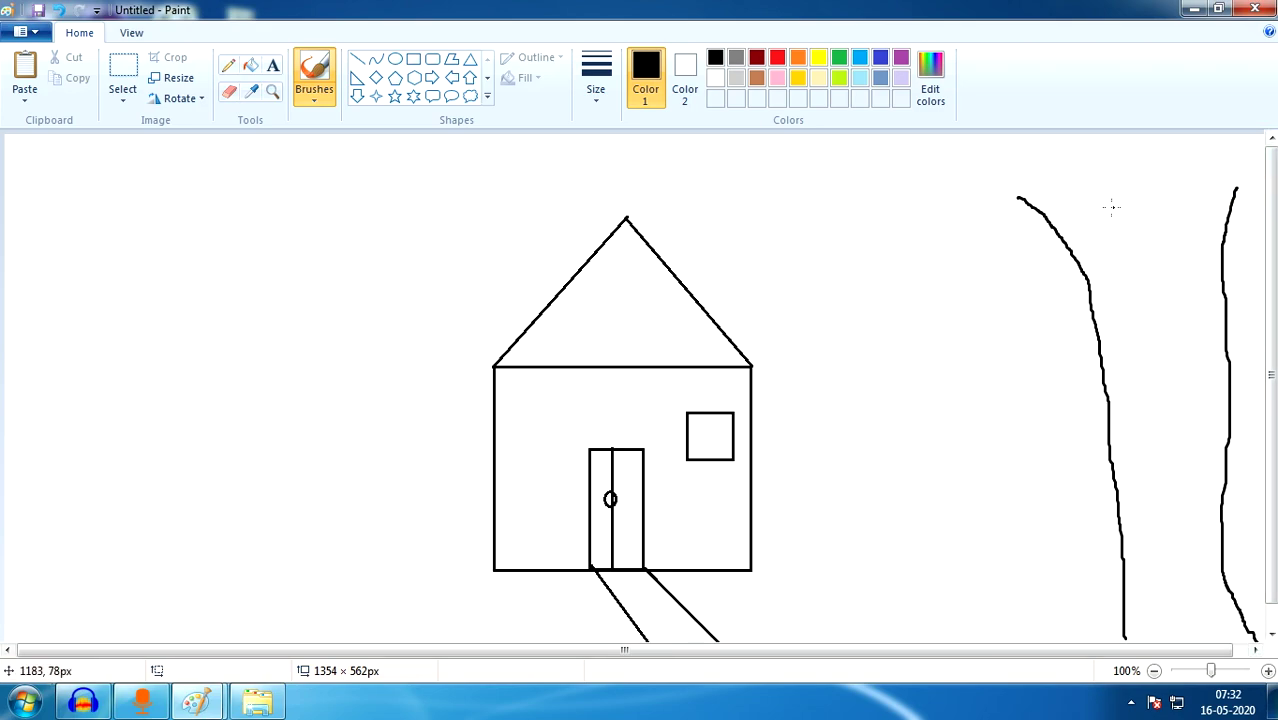
Draw a V-shaped fork at the top of the trunk and close the branches with cut-off oval ends.
mouse_move(1082, 162)
left_mouse_down()
mouse_move(1149, 236)
mouse_move(1171, 199)
left_mouse_up()
left_click_drag(1210, 147, 1214, 143)
left_click(1078, 168)
left_click(1082, 165)
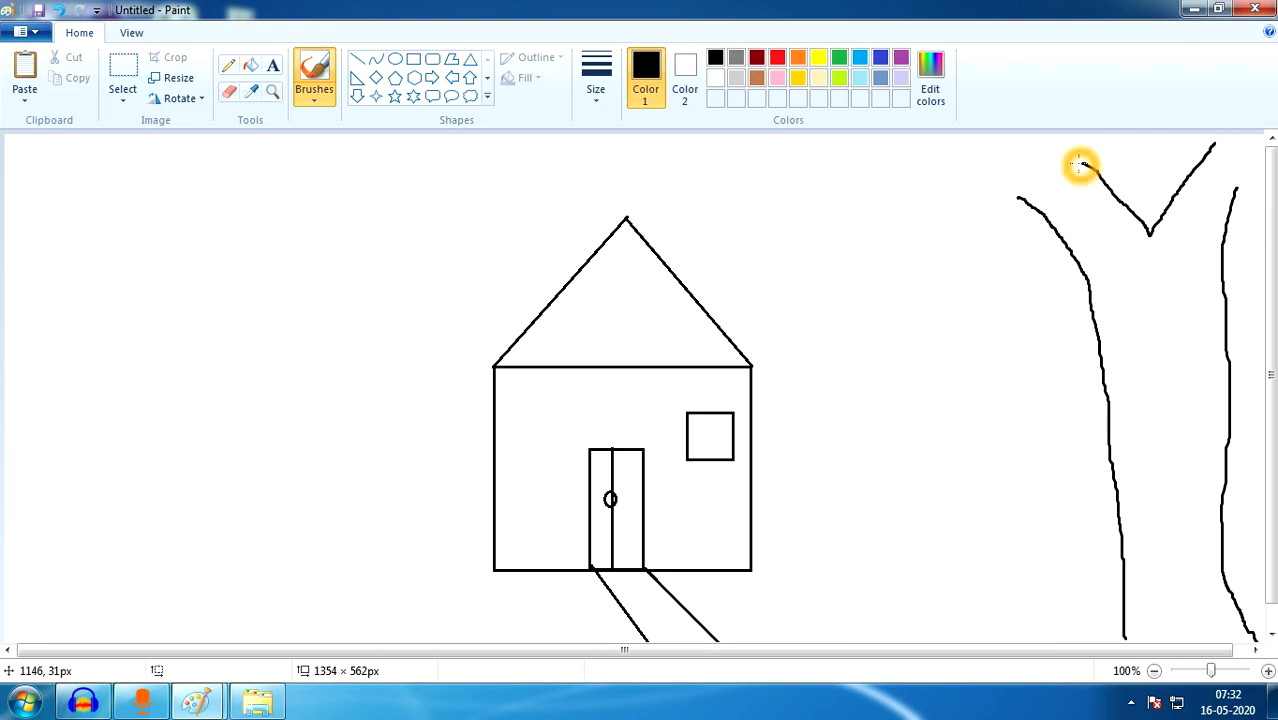
mouse_move(1082, 165)
left_mouse_down()
mouse_move(1038, 148)
mouse_move(1058, 181)
mouse_move(1007, 156)
mouse_move(1010, 193)
mouse_move(1004, 160)
mouse_move(1043, 160)
mouse_move(1038, 136)
mouse_move(1070, 132)
mouse_move(1041, 143)
left_mouse_up()
left_click(1036, 144)
left_click(1054, 178)
left_click(1008, 160)
mouse_move(1191, 163)
left_mouse_down()
mouse_move(1219, 144)
mouse_move(1236, 192)
mouse_move(1235, 164)
left_mouse_up()
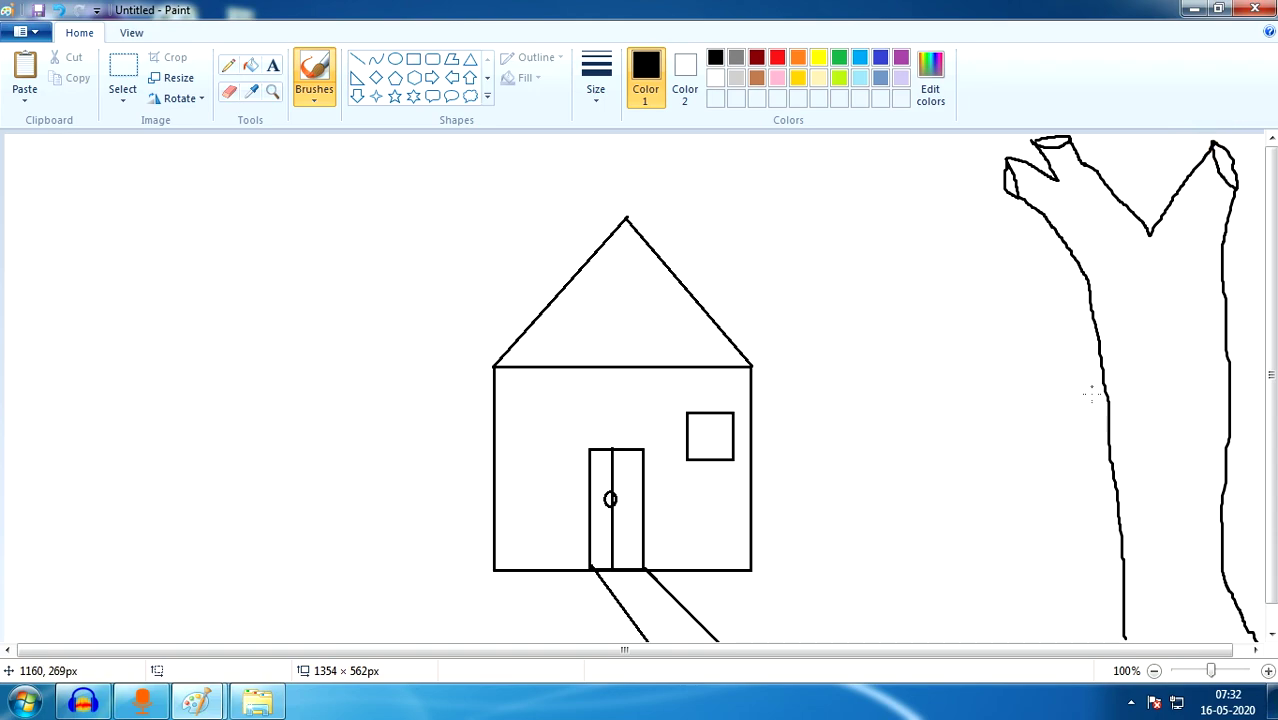
Draw an oval knot on the trunk and a wavy foliage outline on both sides of the tree.
left_click_drag(1164, 374, 1168, 408)
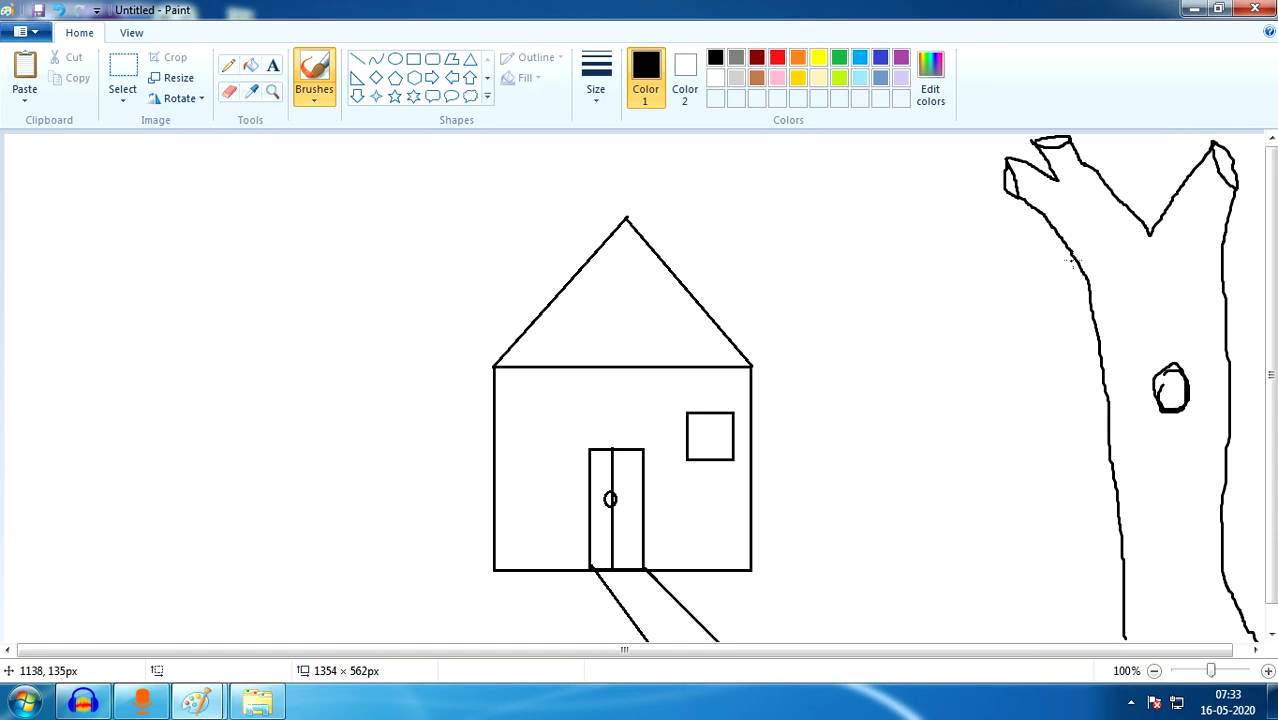
mouse_move(1079, 270)
left_mouse_down()
mouse_move(1062, 305)
mouse_move(1024, 285)
mouse_move(975, 309)
mouse_move(911, 278)
mouse_move(870, 300)
mouse_move(842, 250)
left_mouse_up()
left_click_drag(712, 167, 710, 135)
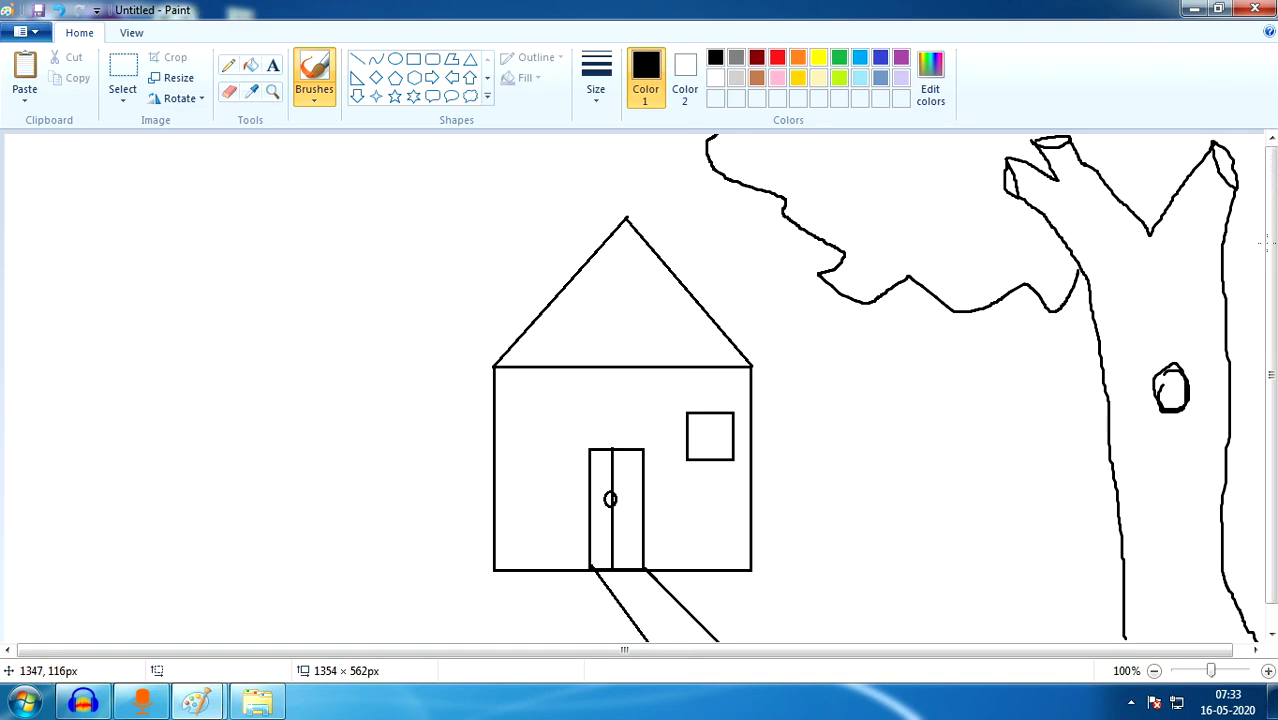
left_click_drag(1250, 266, 1222, 265)
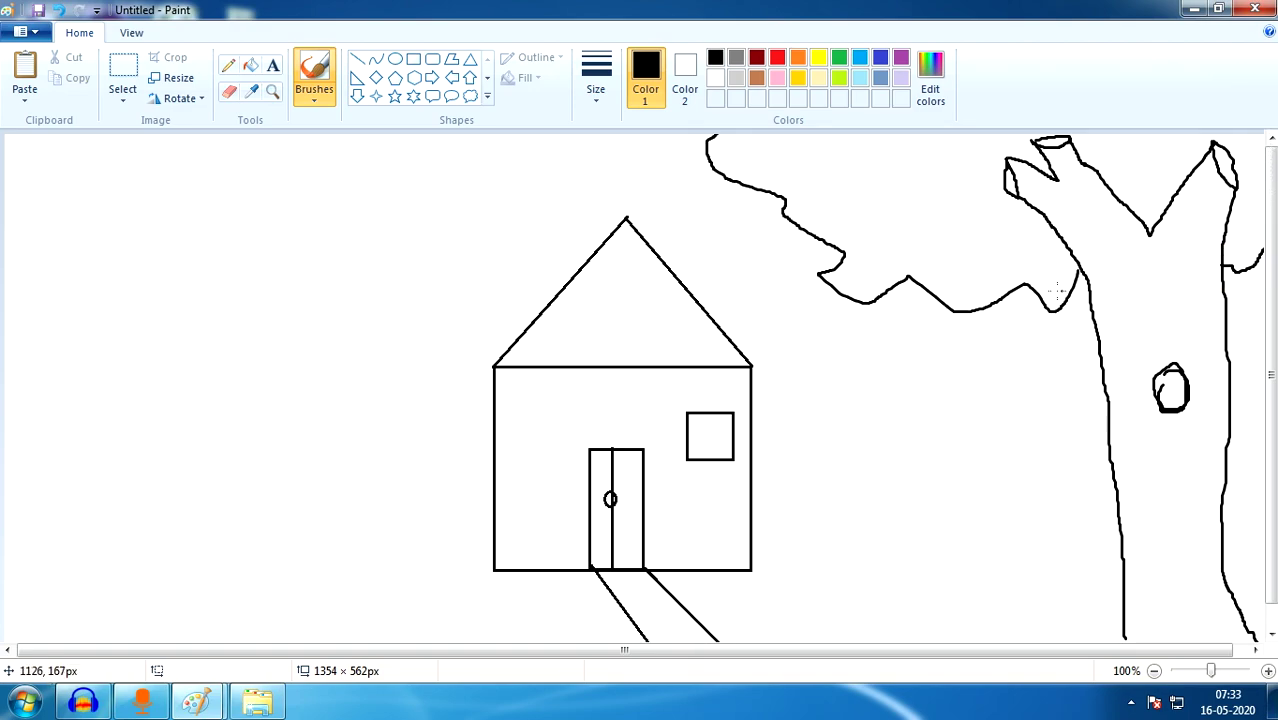
left_click_drag(1068, 280, 1076, 266)
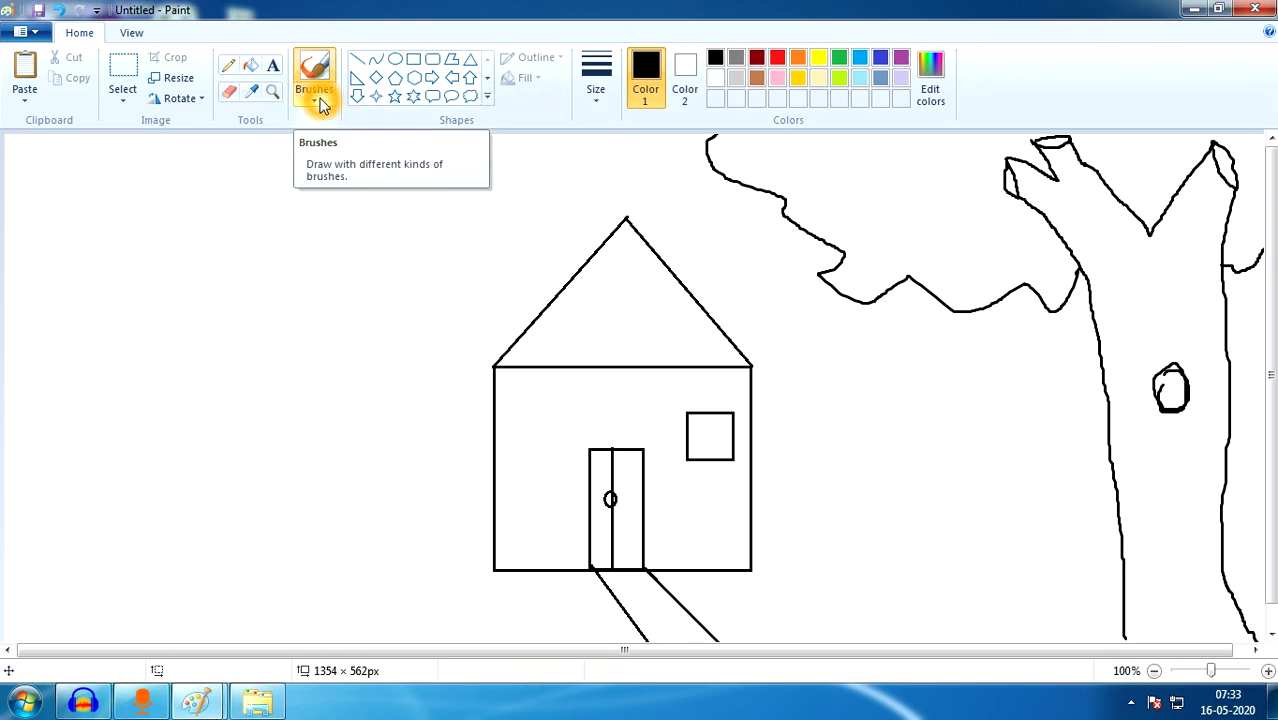
Fill the tree's foliage with green.
left_click(253, 70)
left_click(316, 88)
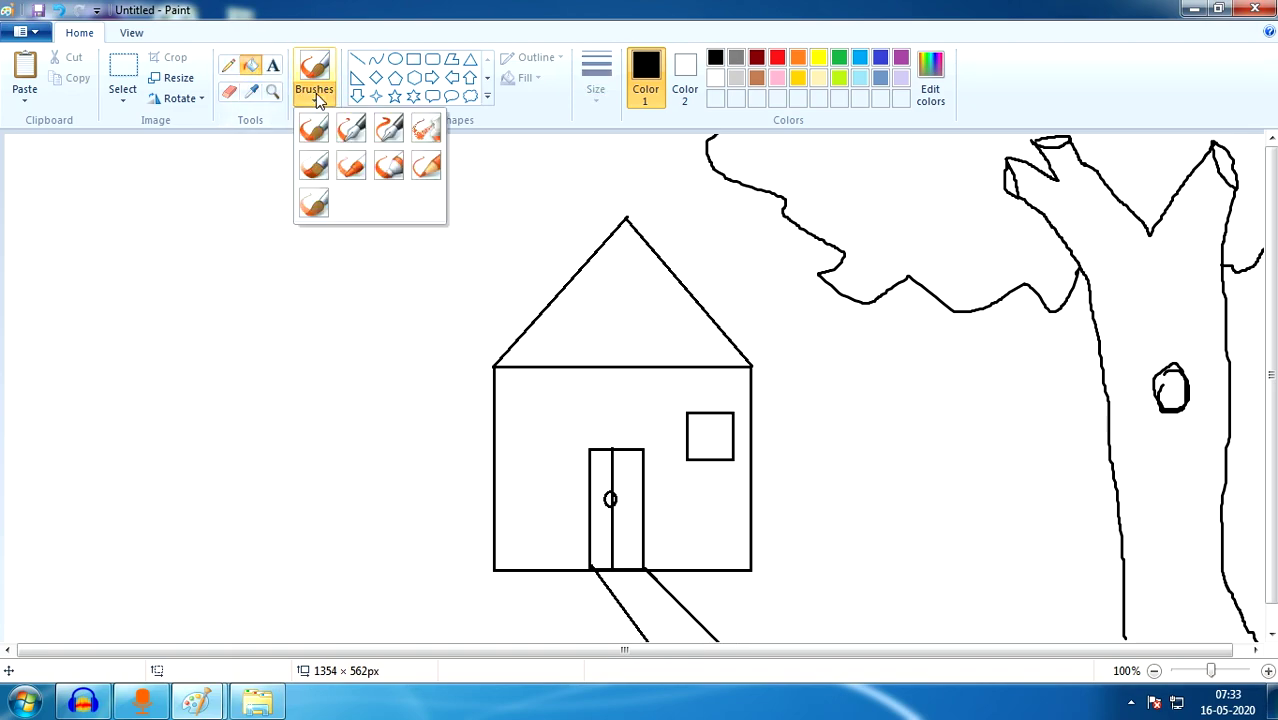
left_click(251, 65)
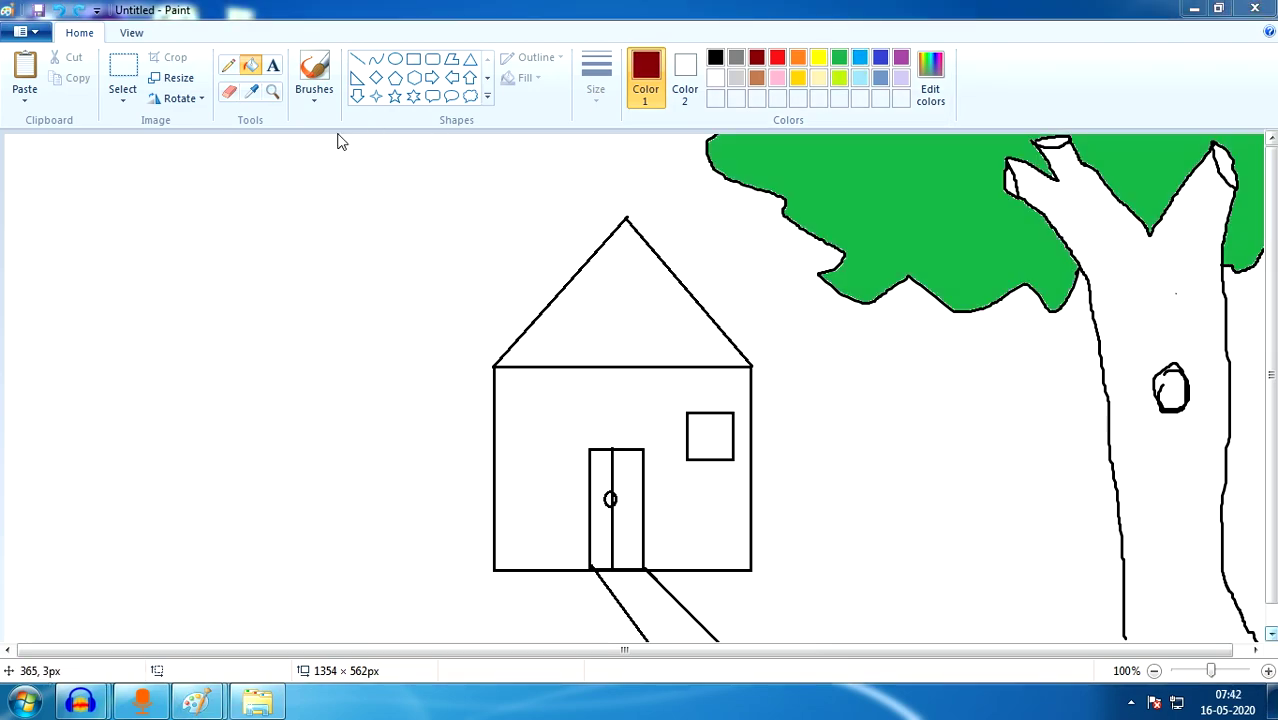
Try to fill the tree trunk with dark red, and undo the fill.
left_click(256, 72)
left_click(1154, 318)
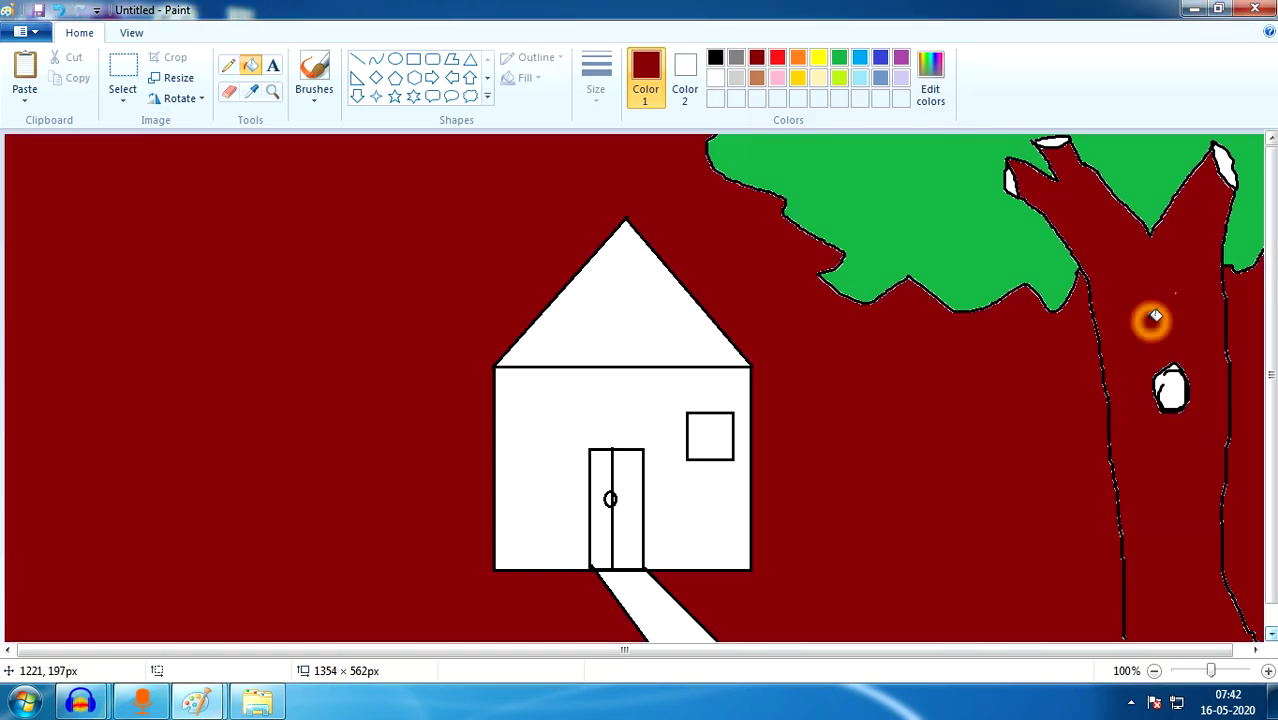
scroll(1154, 318, "down", 1)
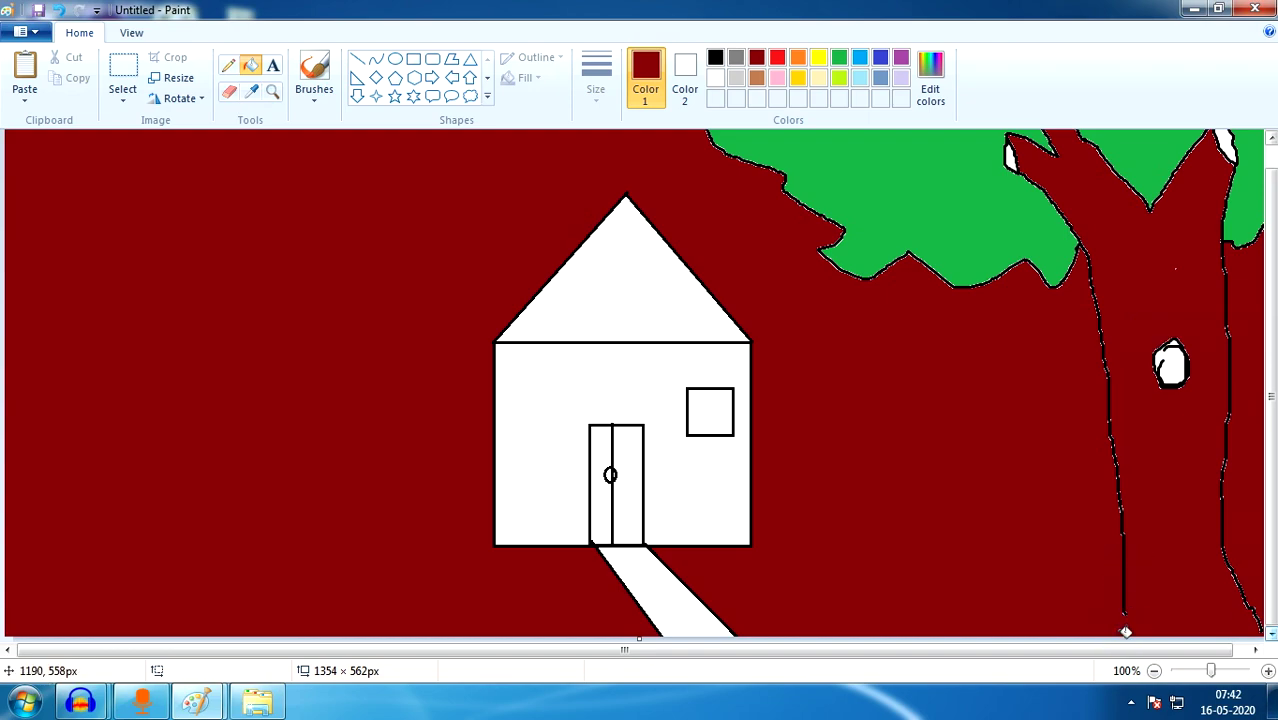
left_click(1118, 645)
left_click(366, 258)
left_click(744, 321)
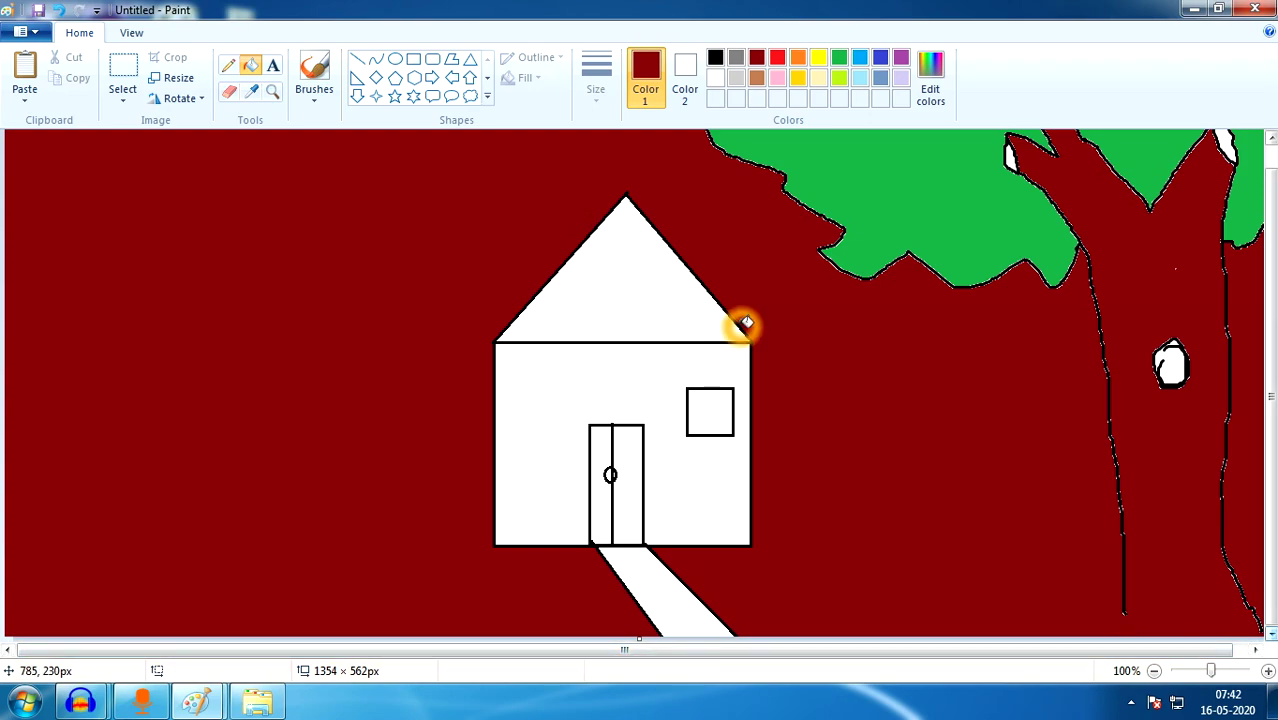
key("ctrl+z")
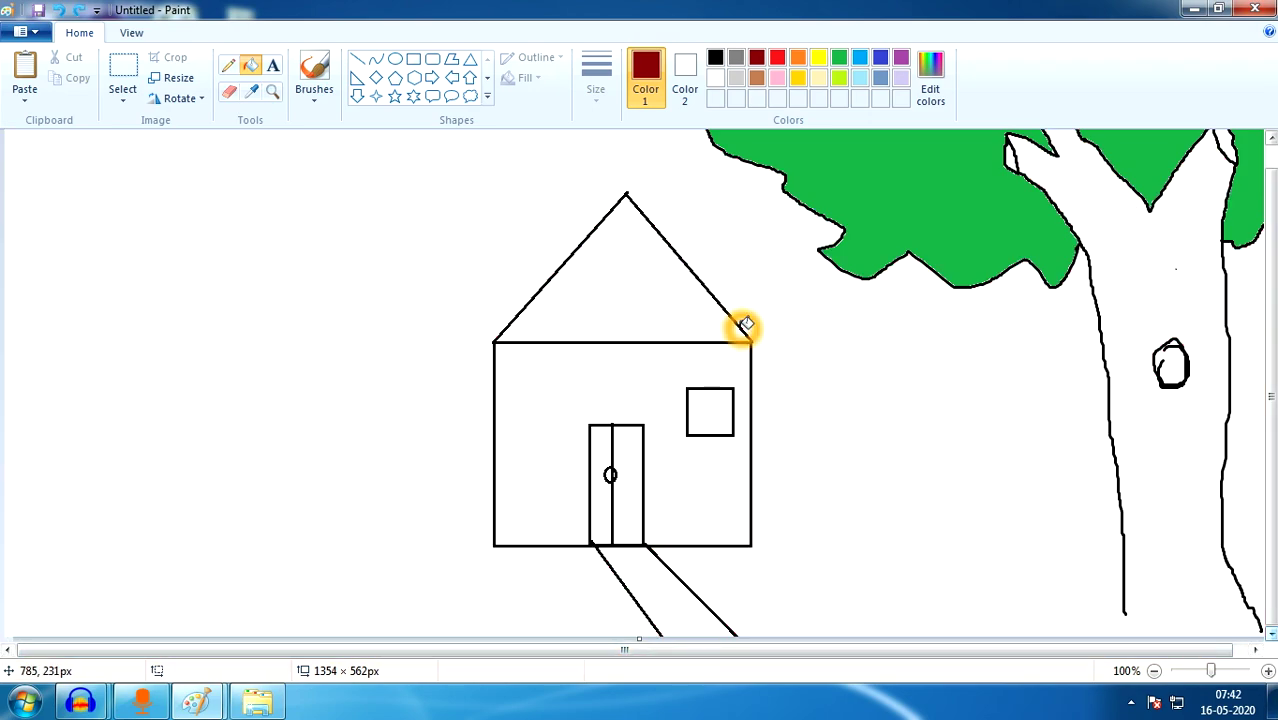
Extend the trunk's left side down to the canvas edge with the black brush to close the gap at its base.
left_click(717, 58)
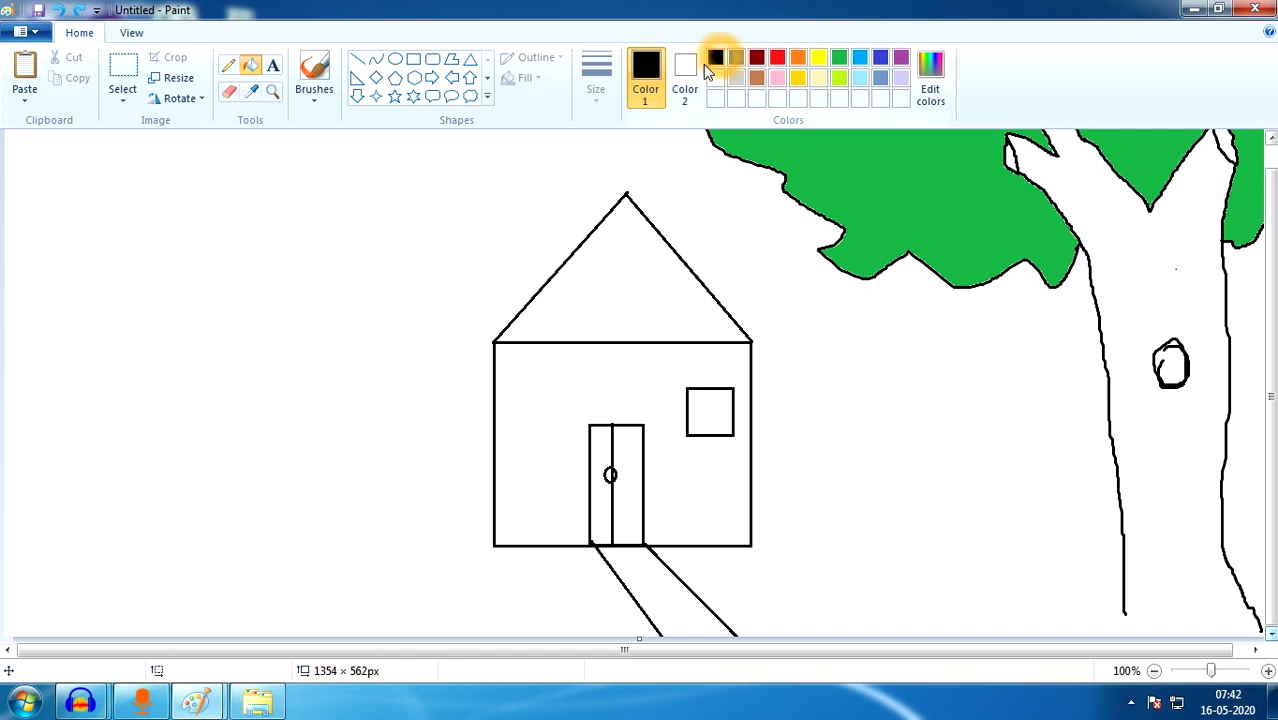
left_click(314, 70)
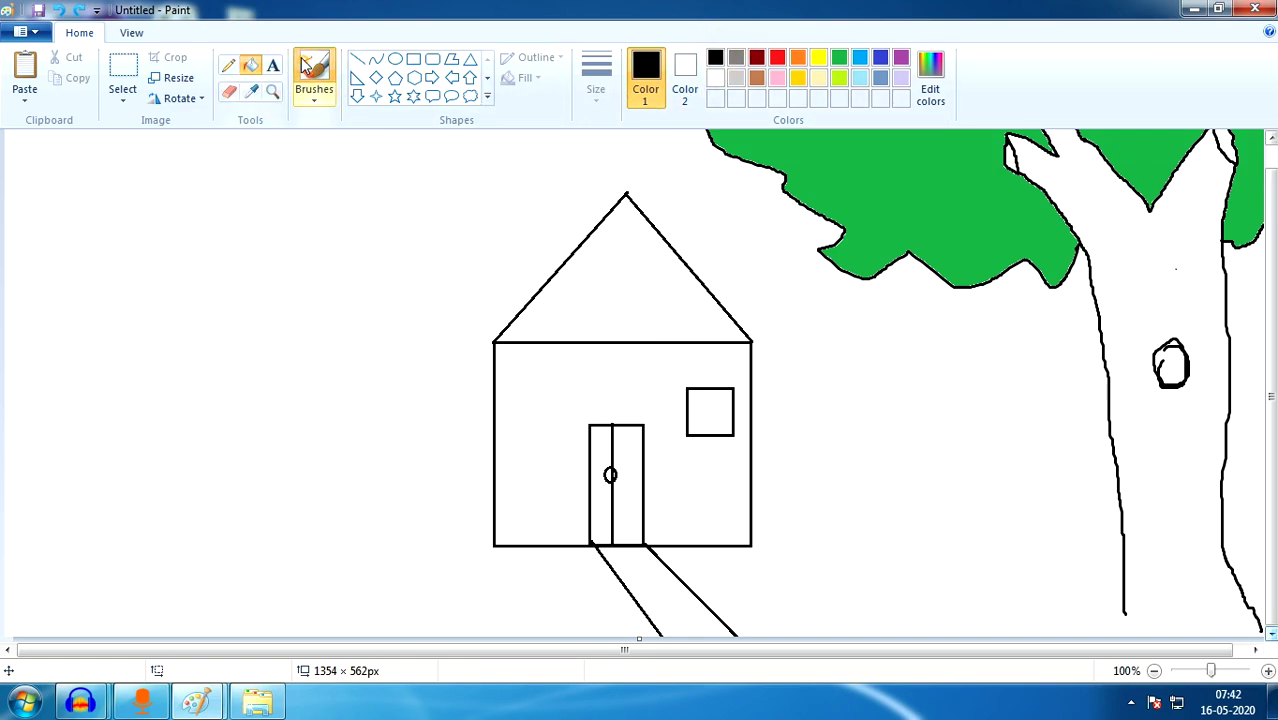
mouse_move(1114, 606)
left_mouse_down()
mouse_move(1126, 605)
mouse_move(1123, 636)
left_mouse_up()
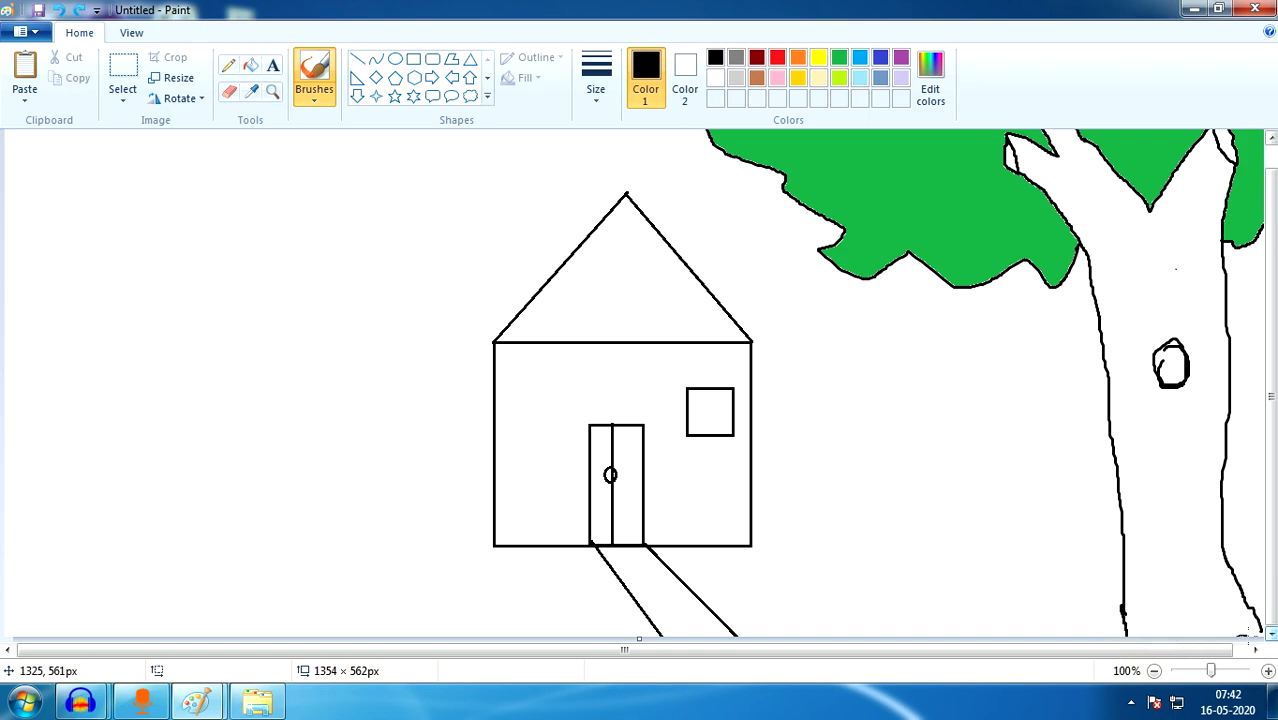
scroll(807, 514, "up", 1)
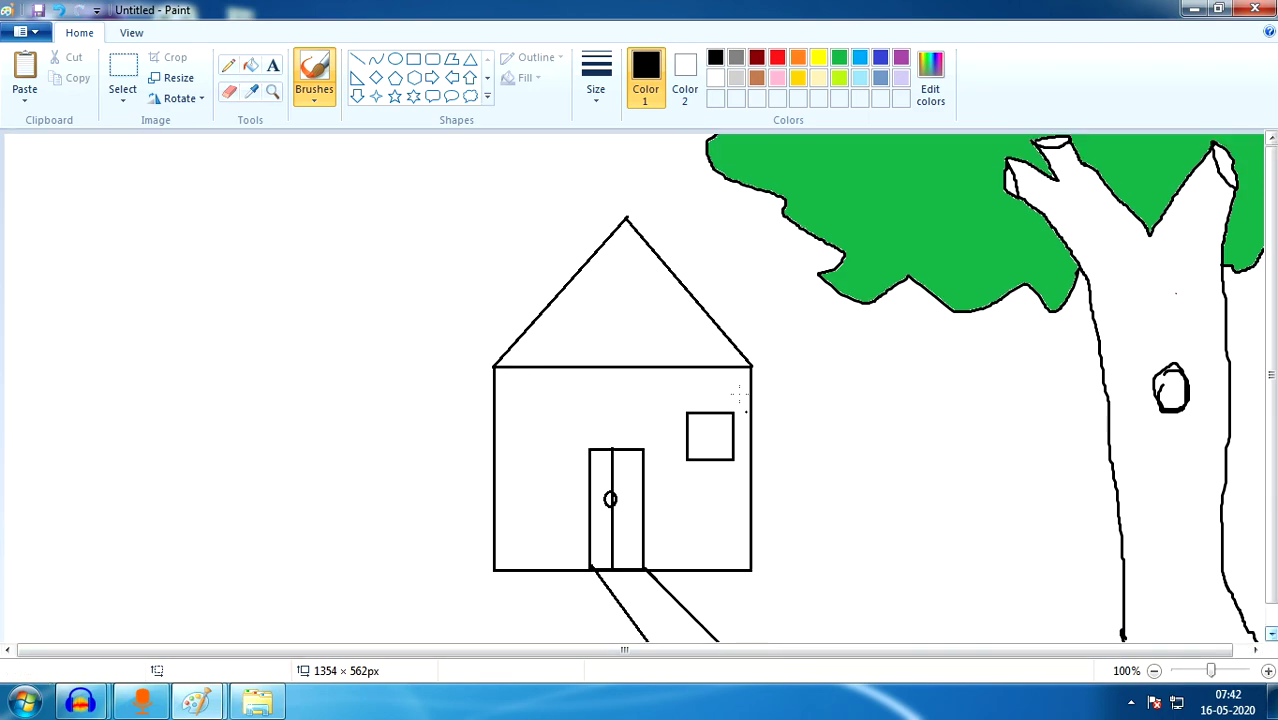
Fill the closed tree trunk with dark red.
left_click(250, 65)
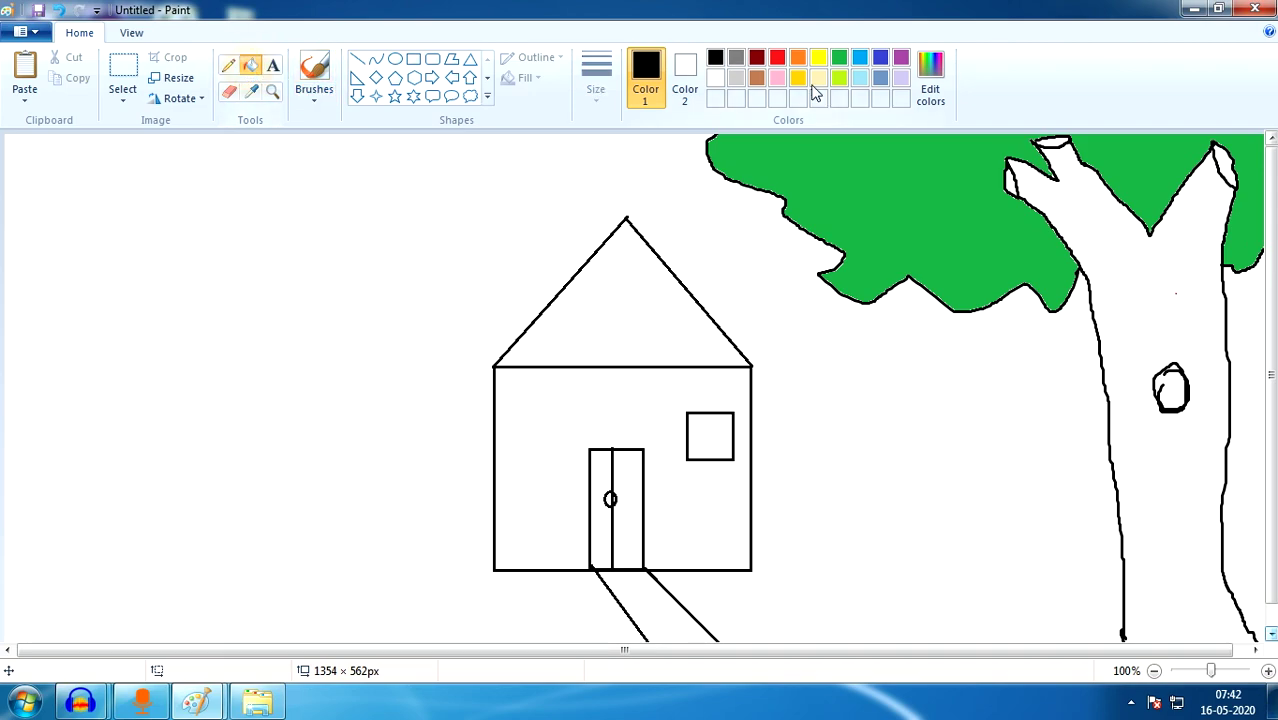
left_click(757, 62)
left_click(1160, 258)
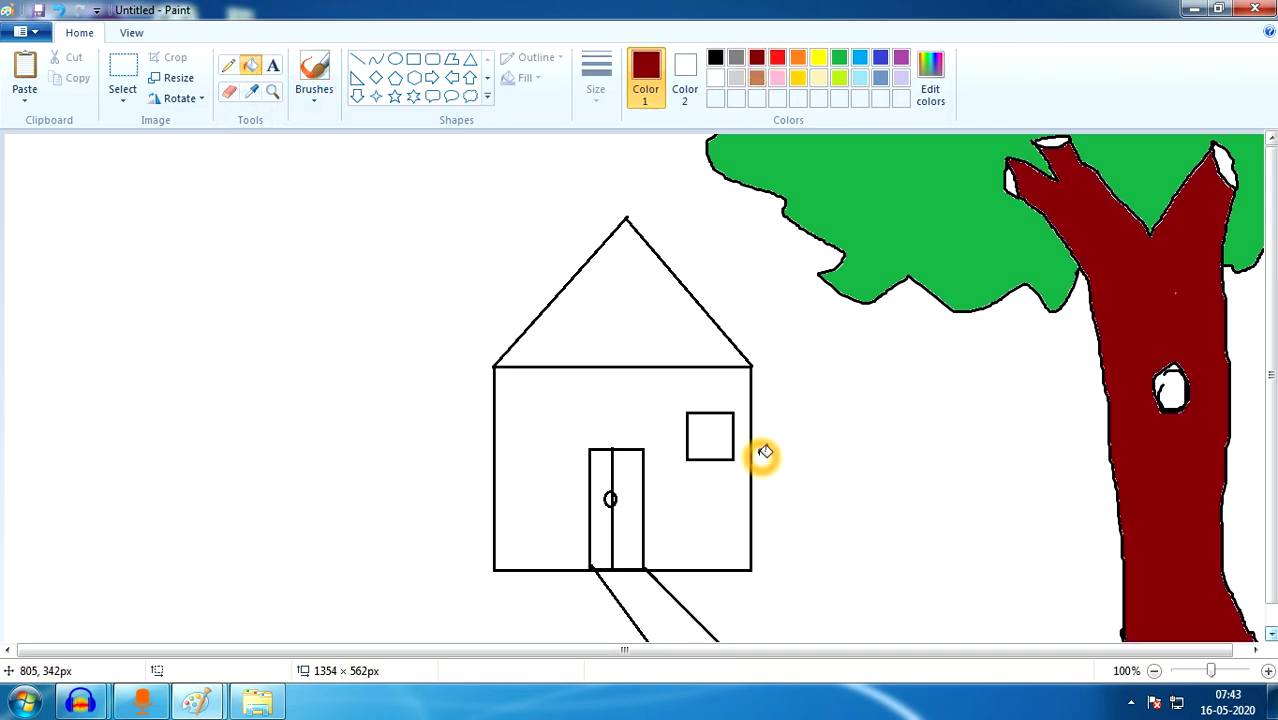
left_click(30, 33)
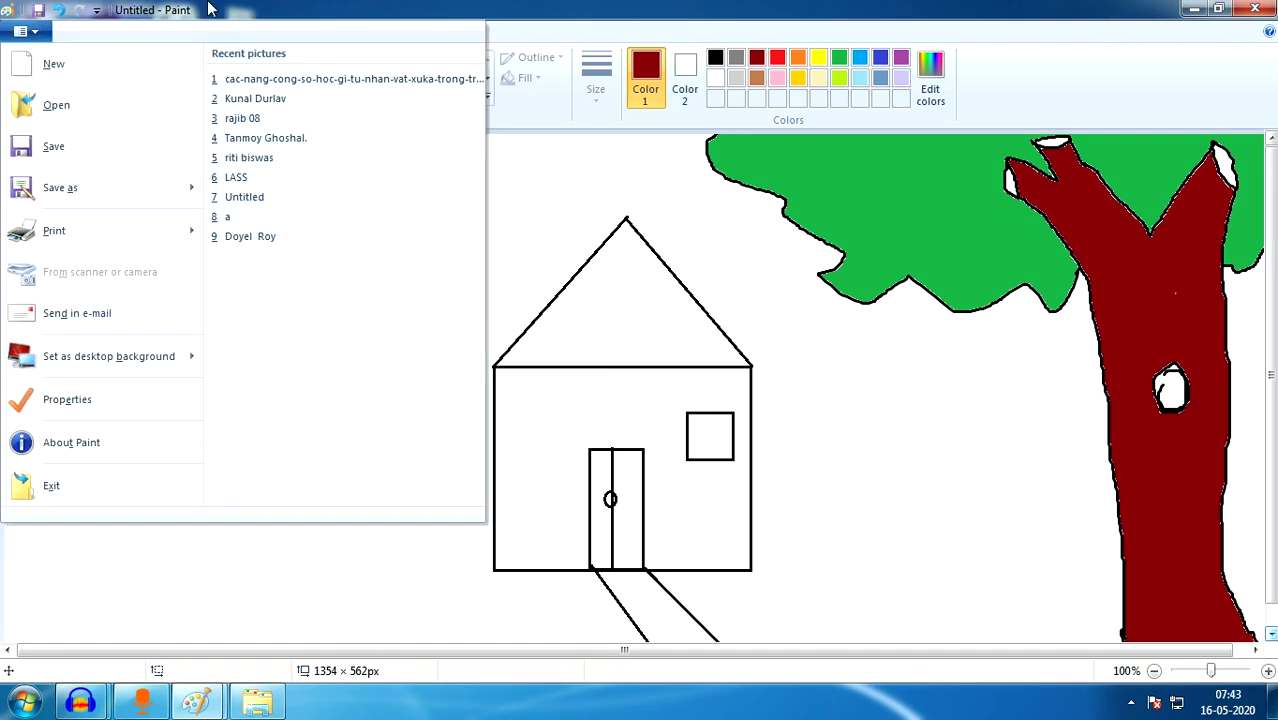
left_click(256, 9)
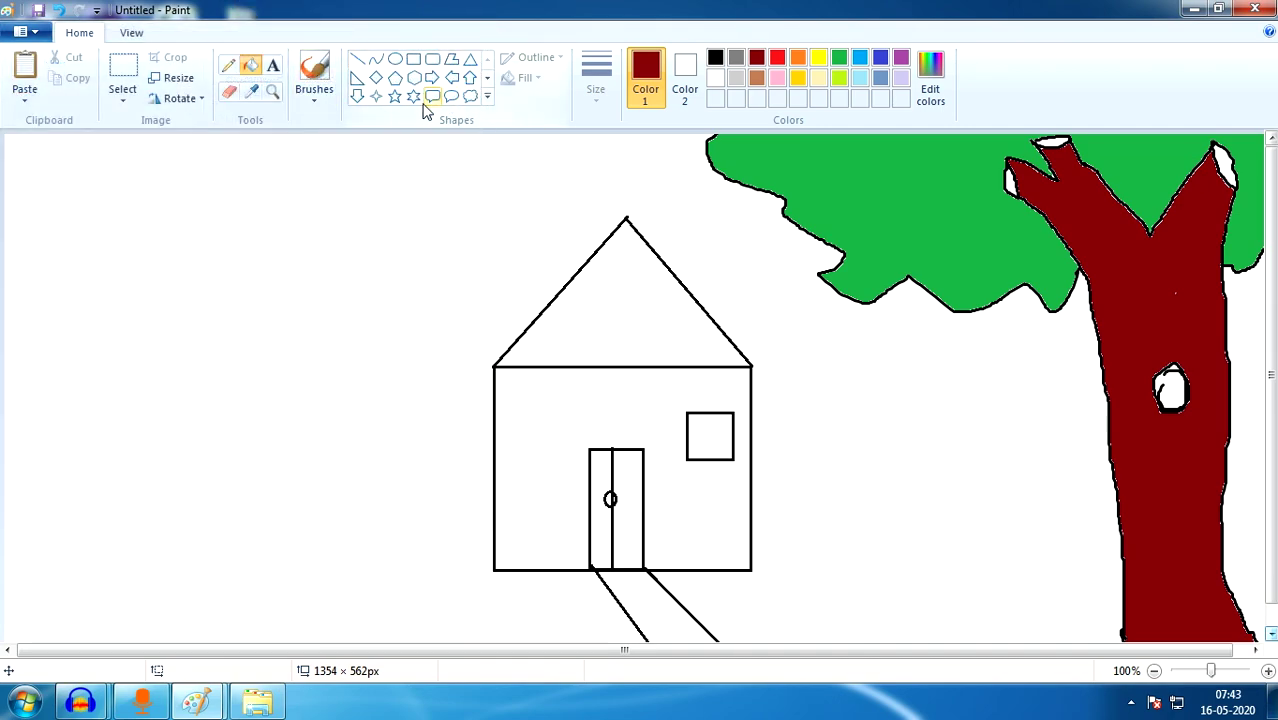
left_click(392, 70)
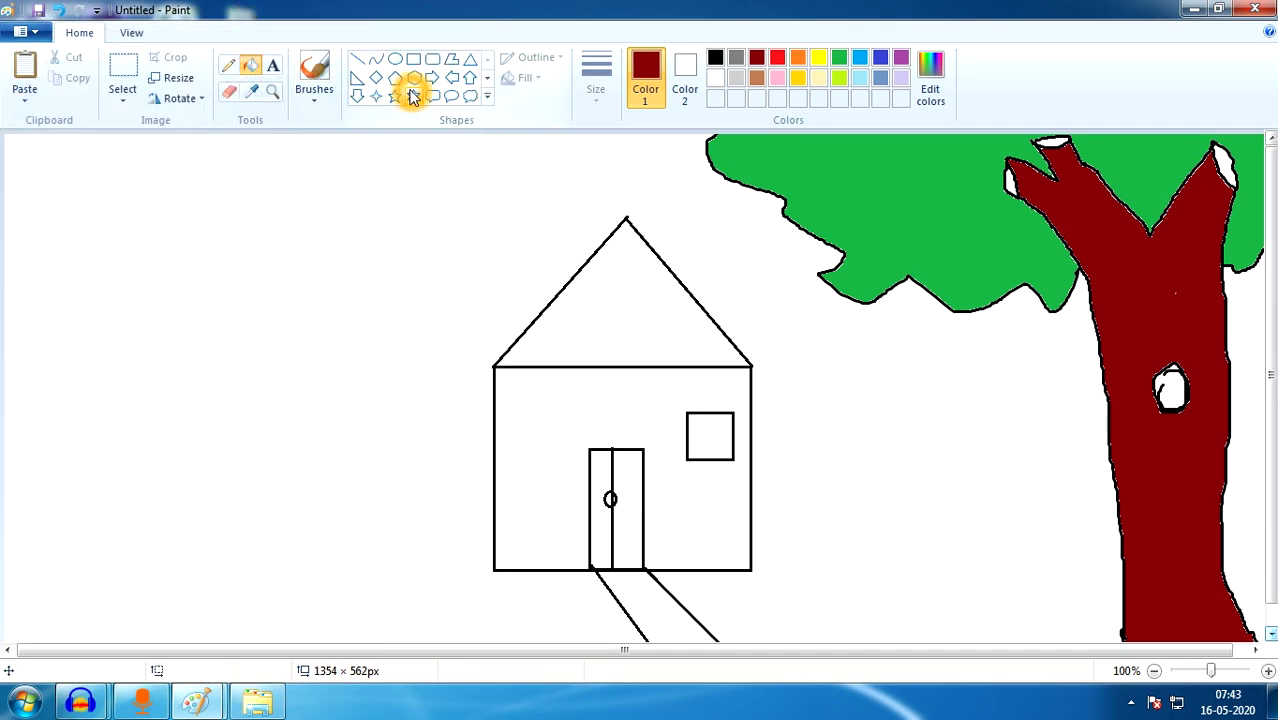
Save the picture as india in PNG format in the Pictures library and close the program.
left_click(42, 34)
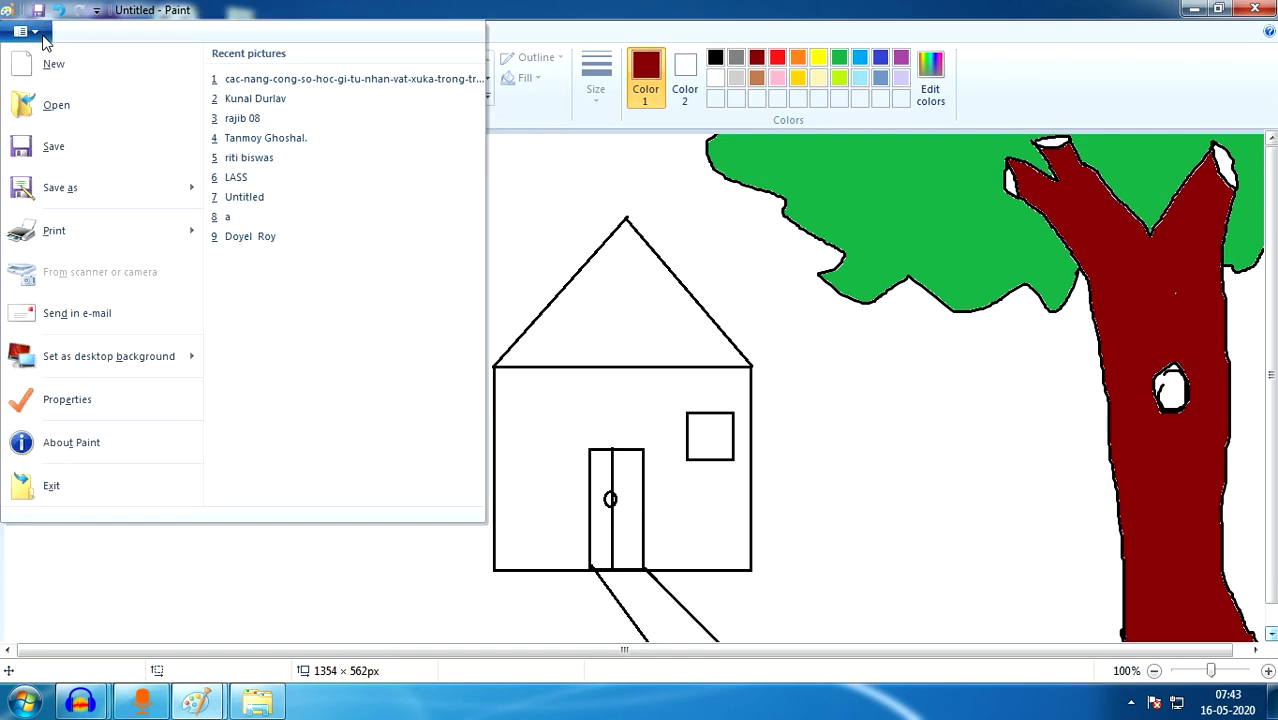
left_click(46, 146)
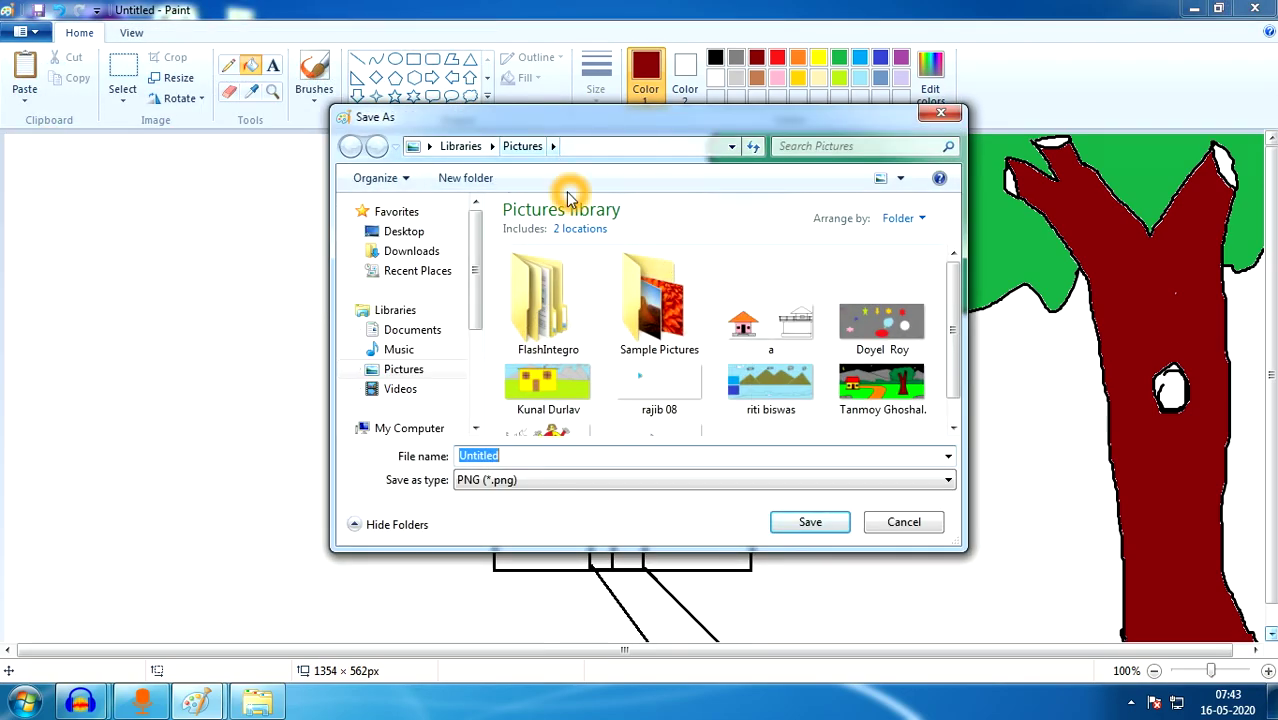
left_click(572, 479)
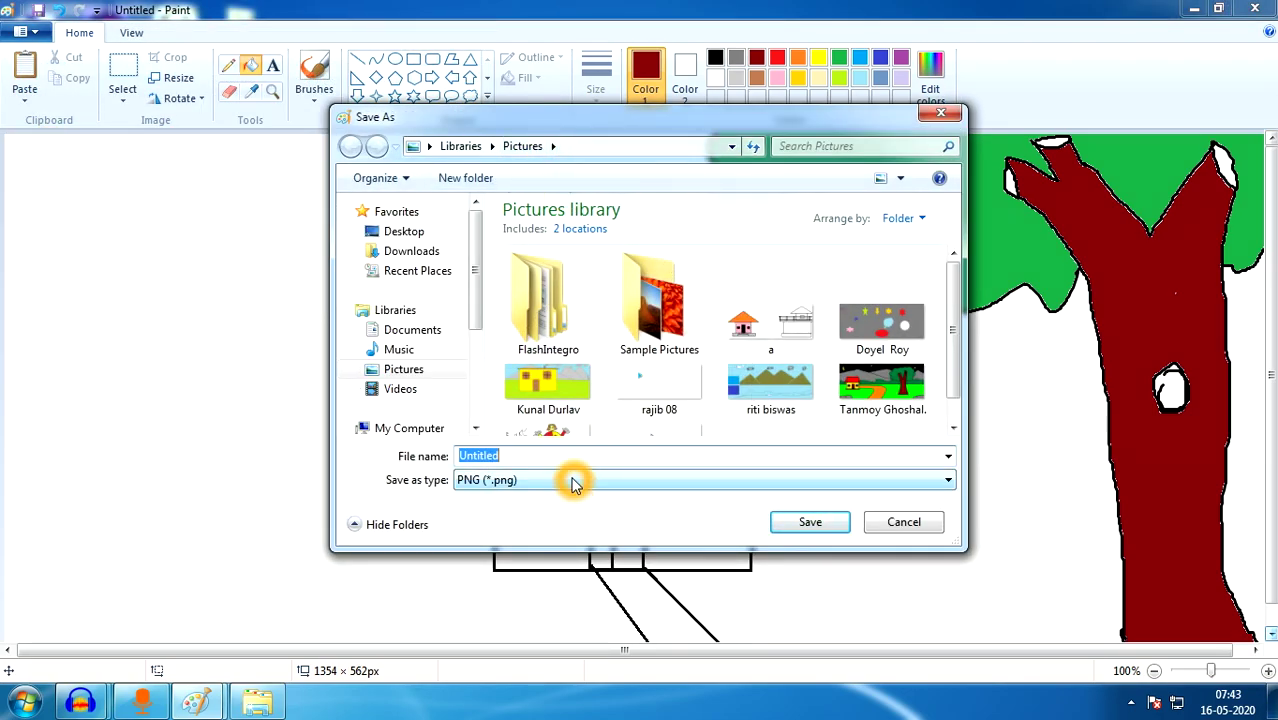
type("indi")
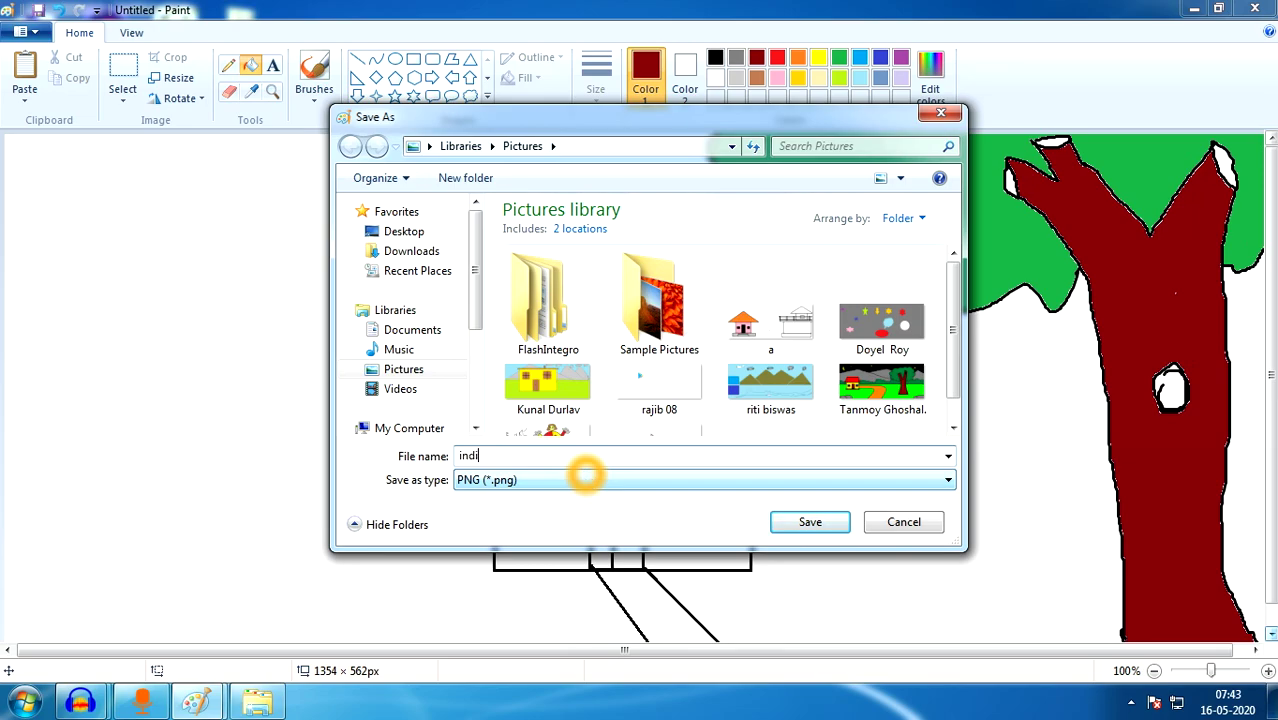
type("a")
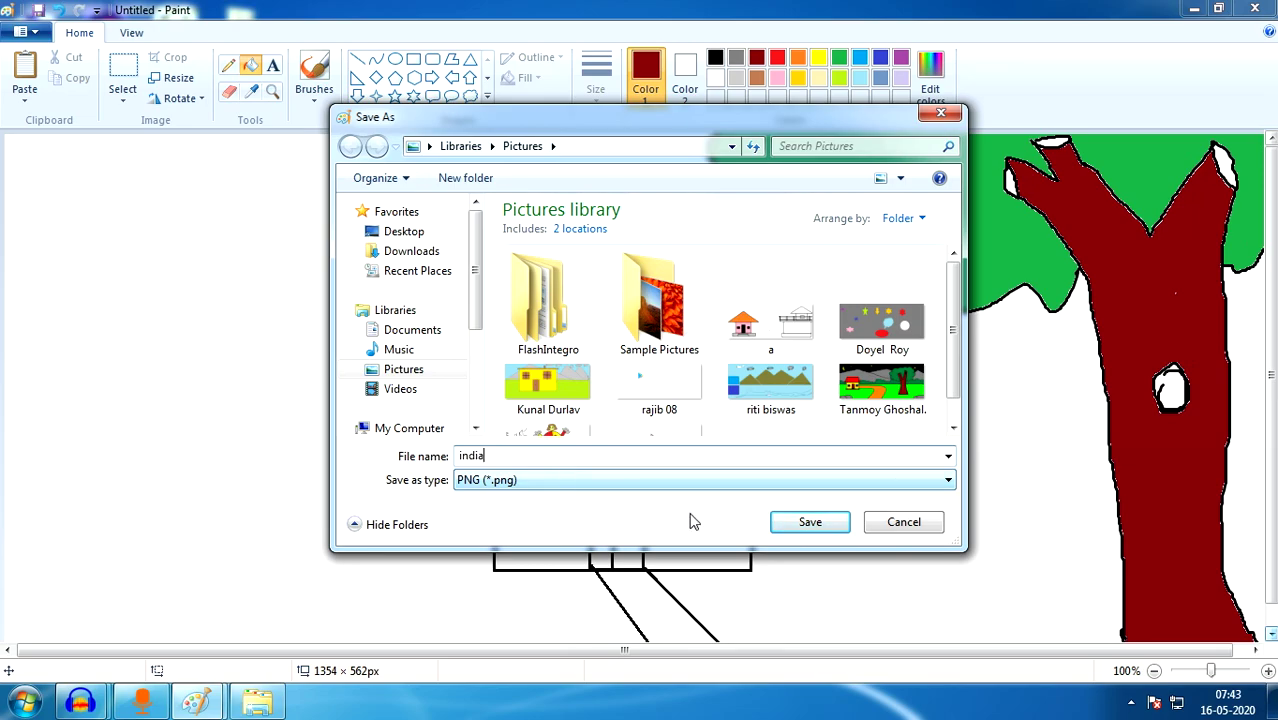
left_click(787, 525)
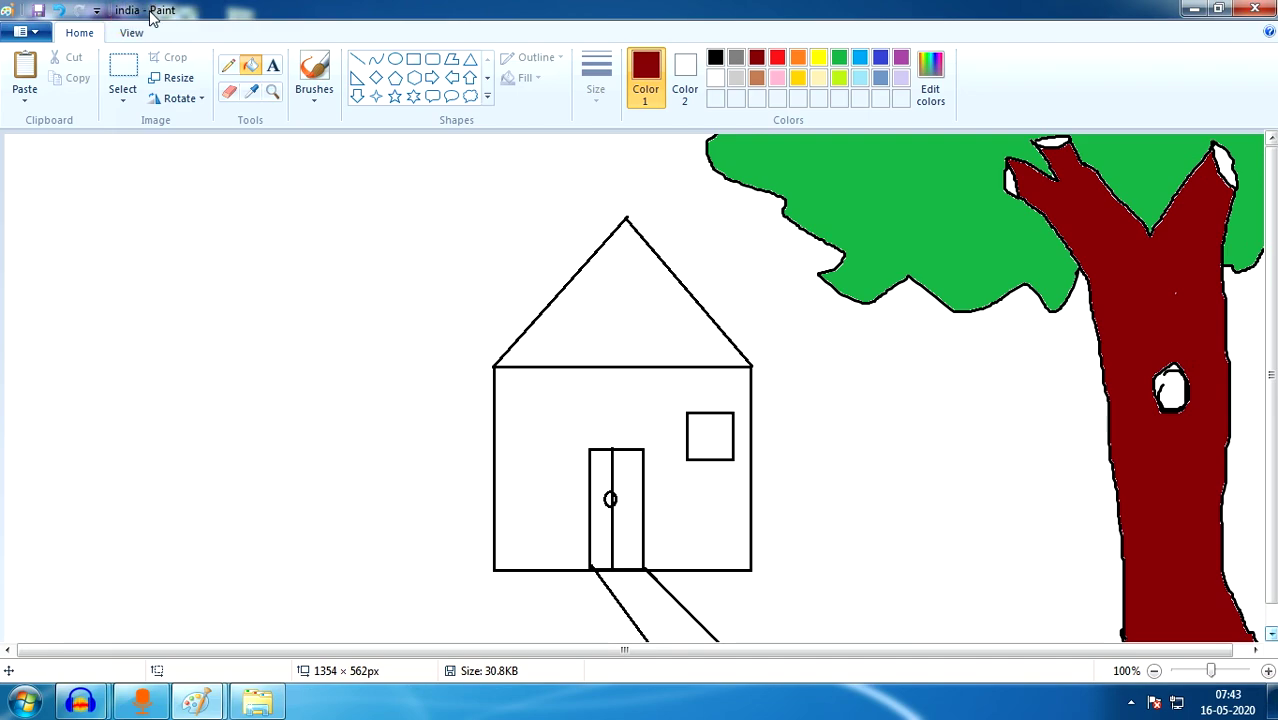
left_click(1258, 10)
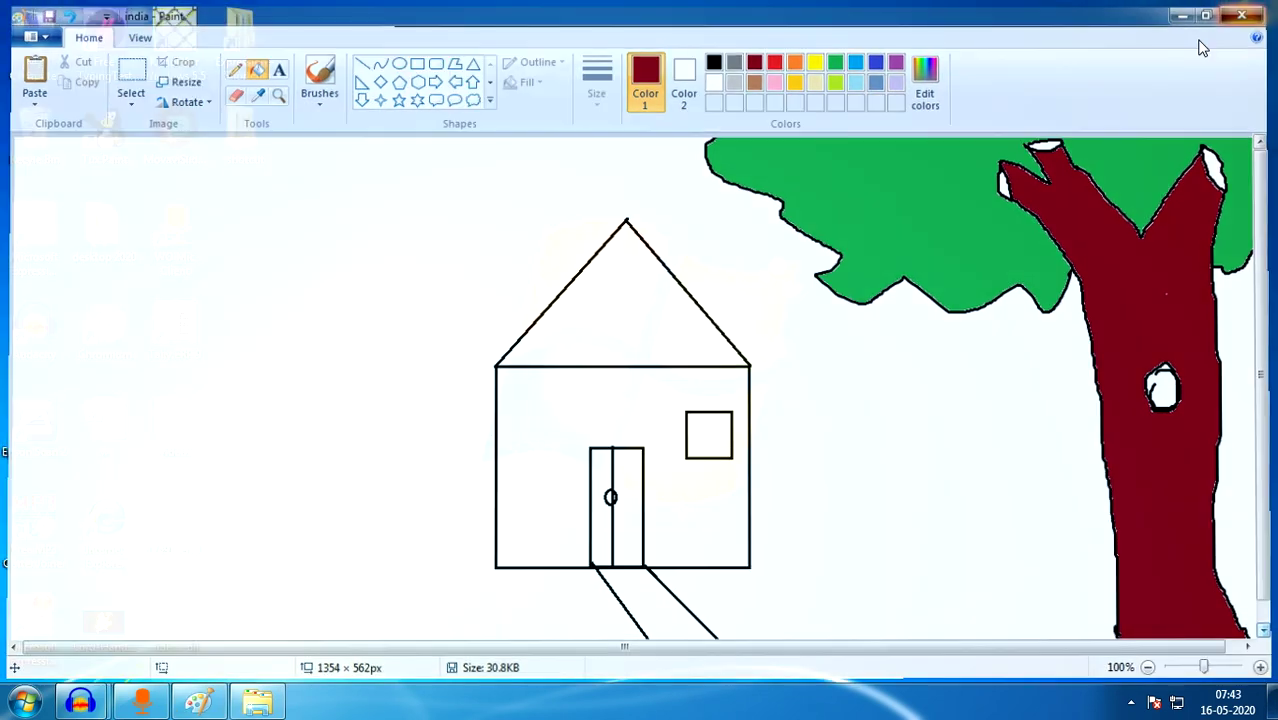
Start Paint again and open india.png from the Pictures library.
left_click(196, 706)
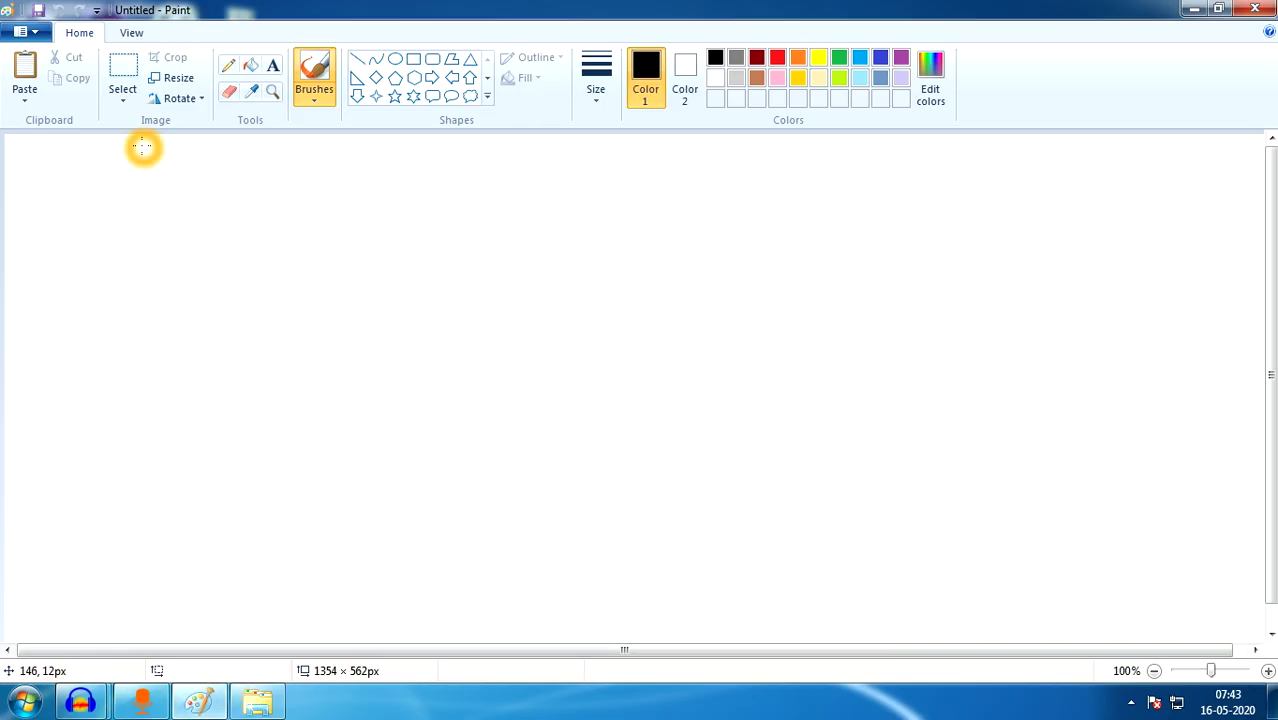
left_click(42, 32)
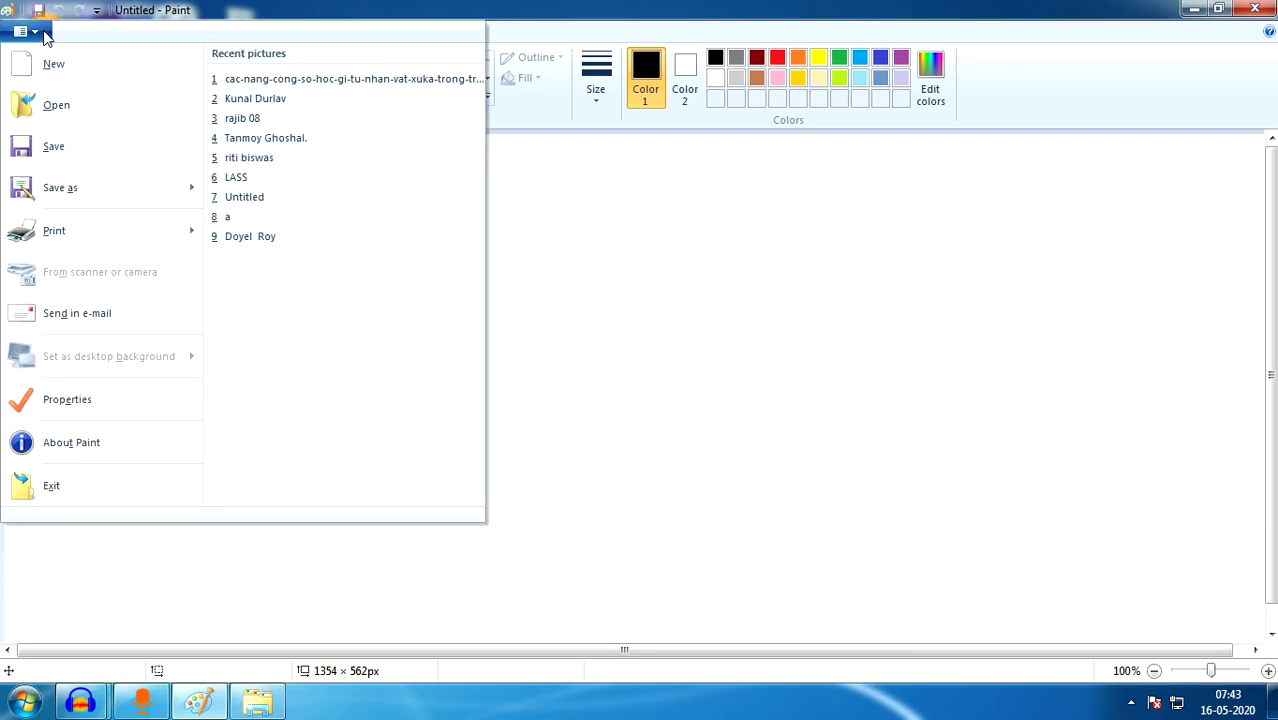
left_click(54, 105)
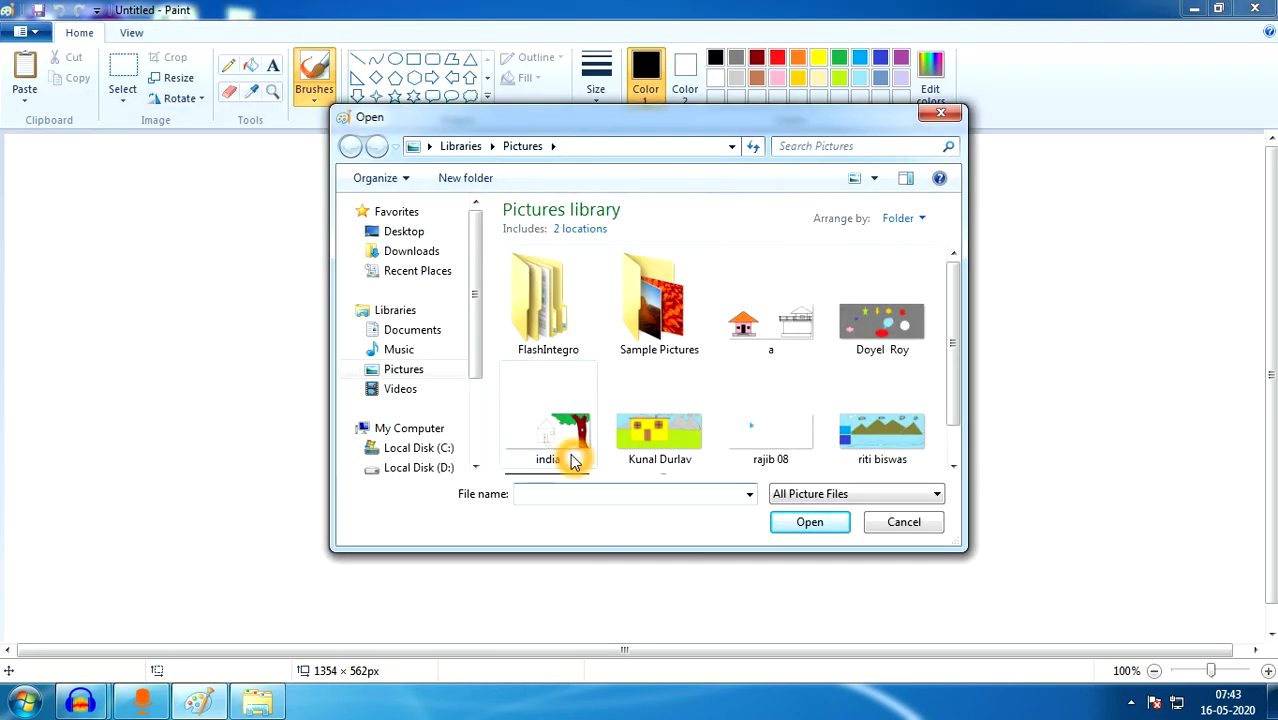
left_click(575, 493)
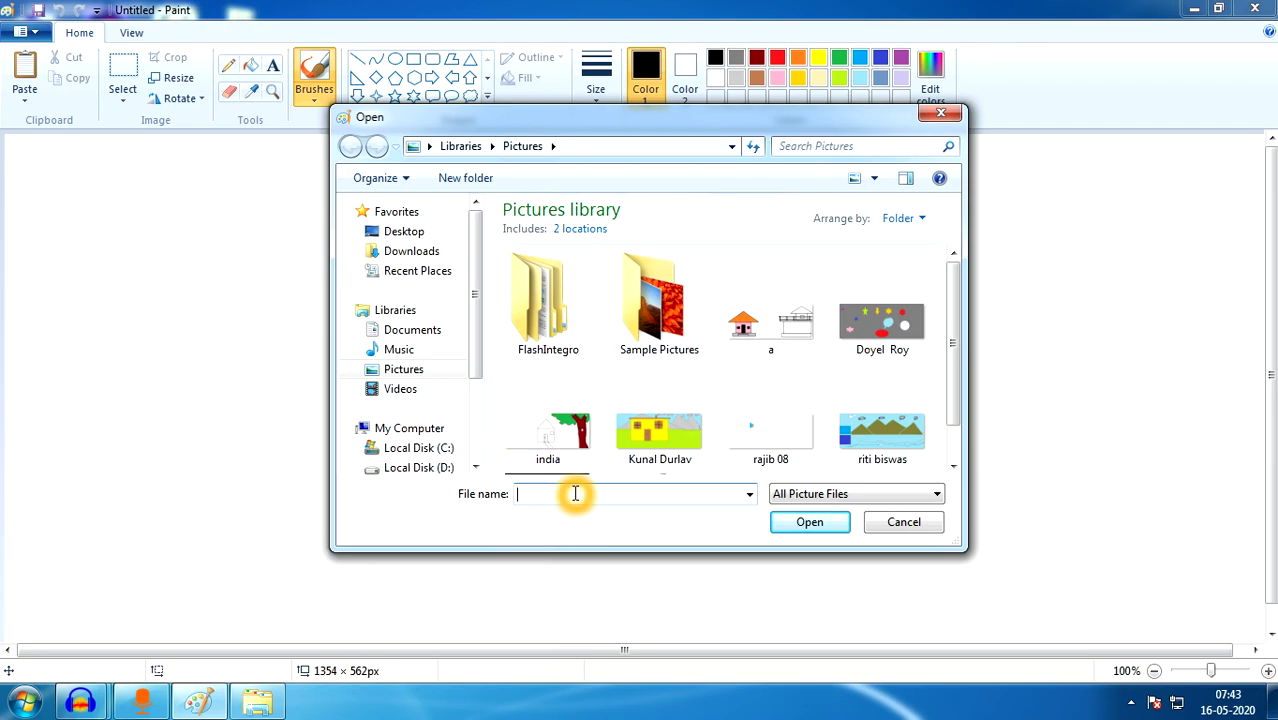
type("i")
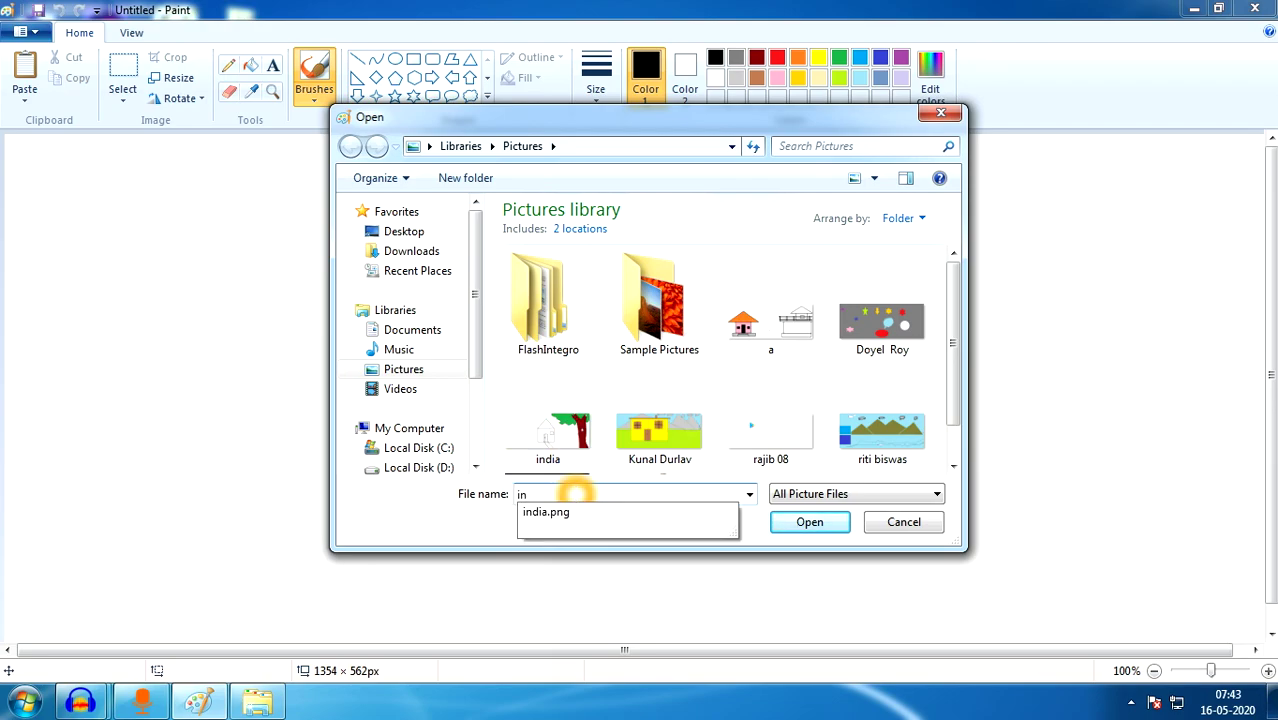
type("n")
left_click(556, 513)
left_click(795, 524)
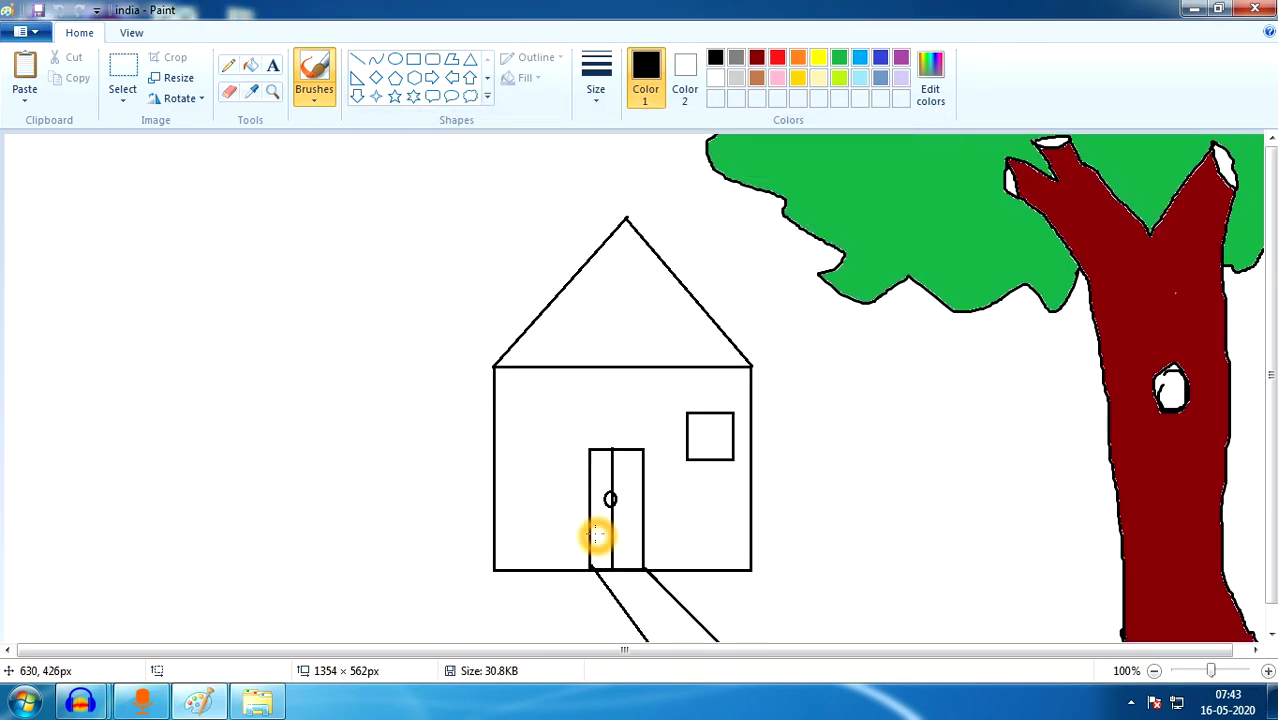